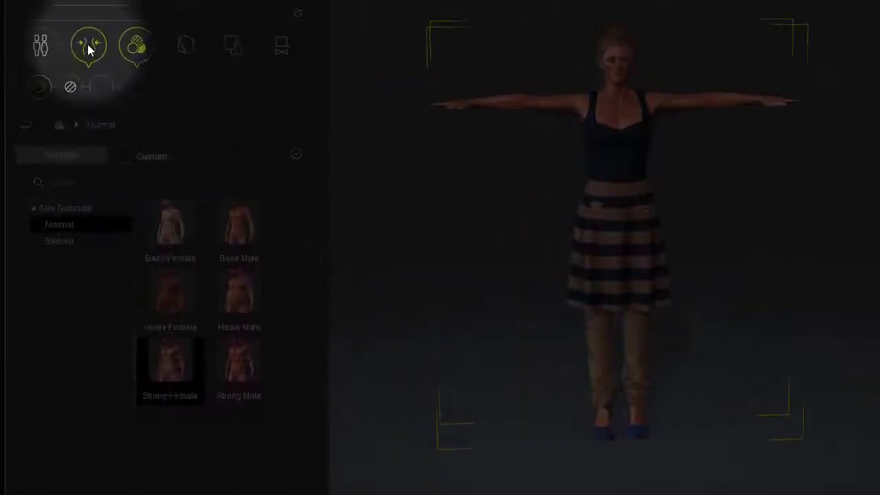
# - Apply the Base Female head morph, and browse the custom clothing categories from Shirts to Shoes
pyautogui.click(89, 49)
pyautogui.doubleClick(175, 230)
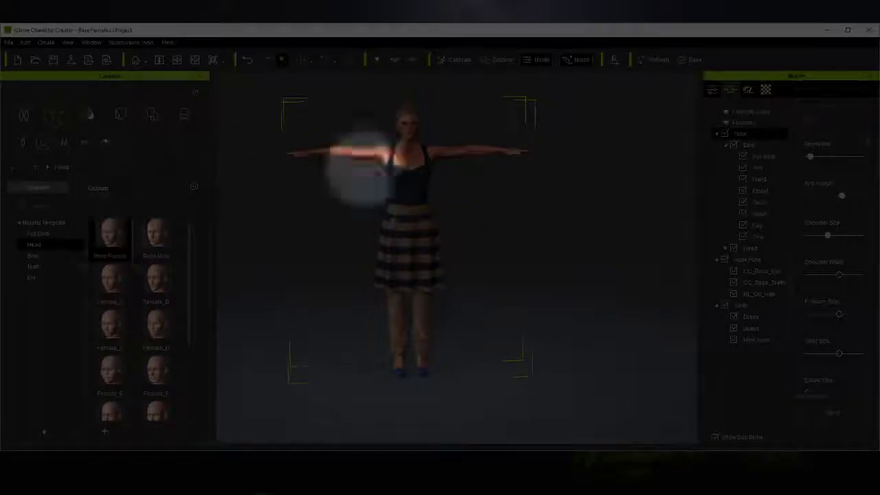
pyautogui.click(150, 113)
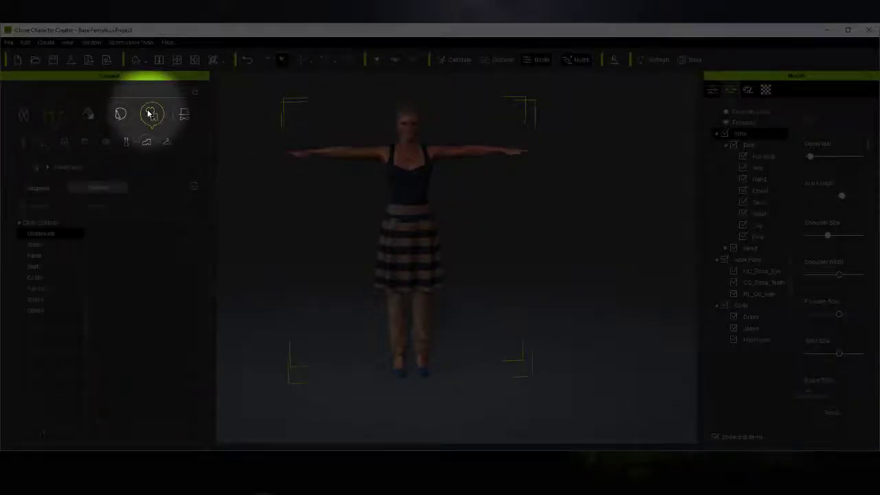
pyautogui.click(36, 245)
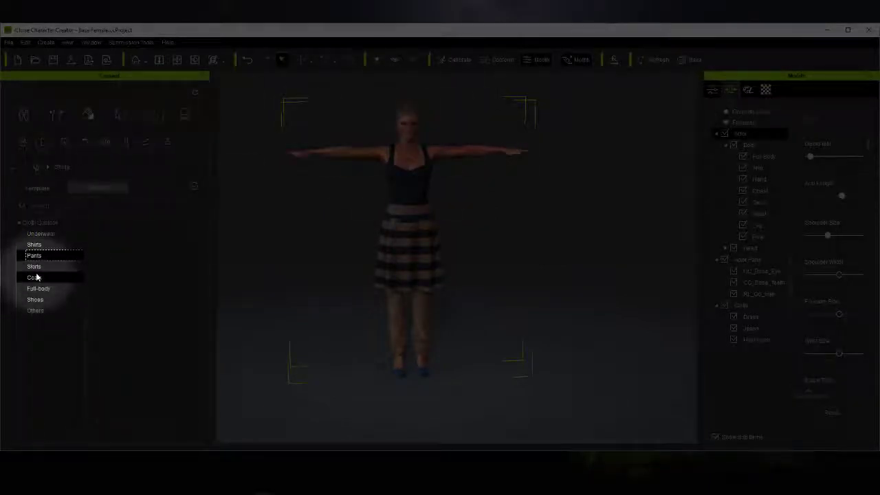
pyautogui.click(34, 300)
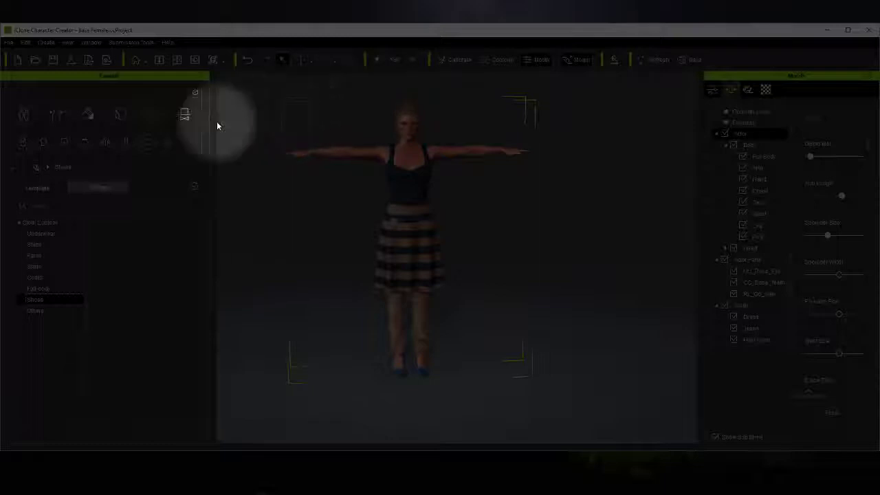
# - Select the female character and start exporting it as an iClone avatar, accepting the default texture resolutions
pyautogui.click(533, 114)
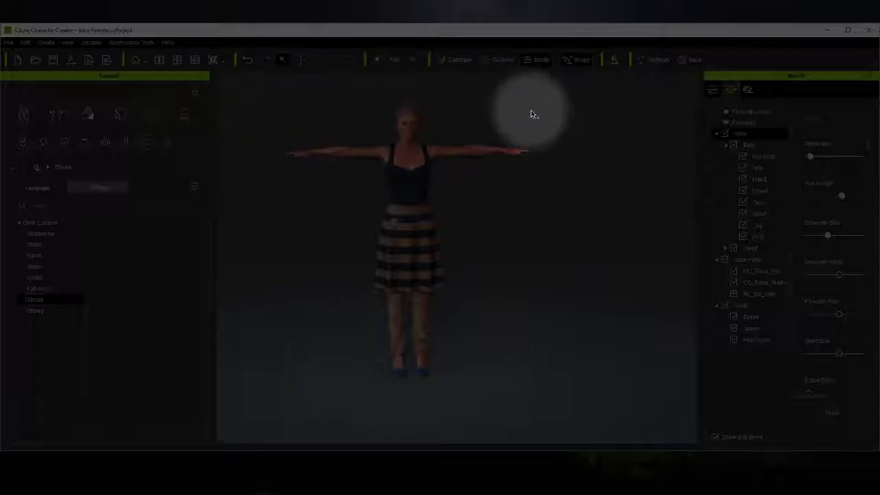
pyautogui.click(404, 163)
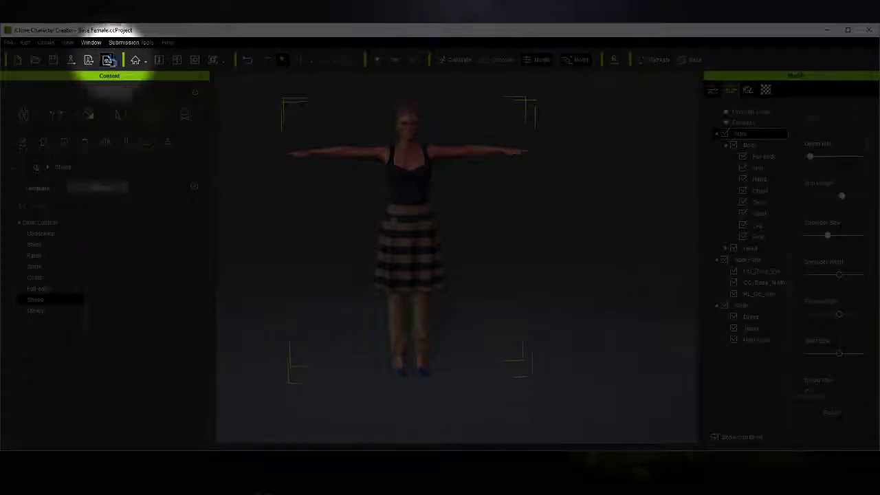
pyautogui.click(107, 60)
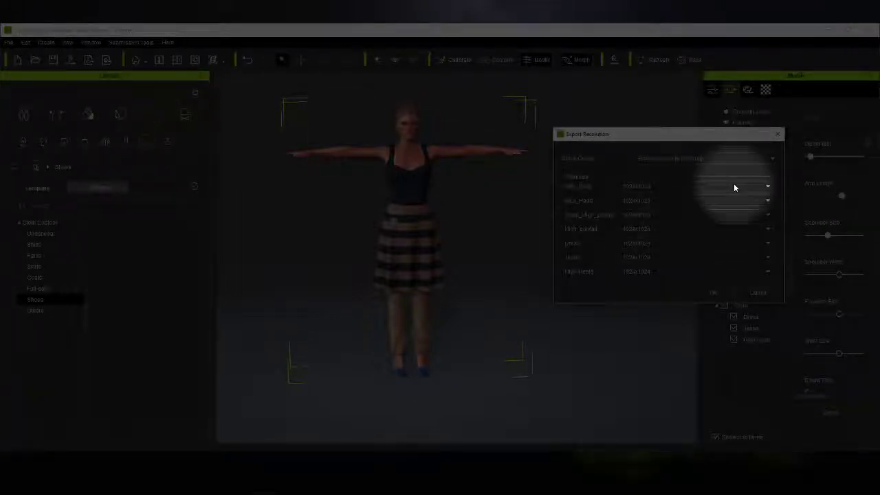
pyautogui.click(711, 293)
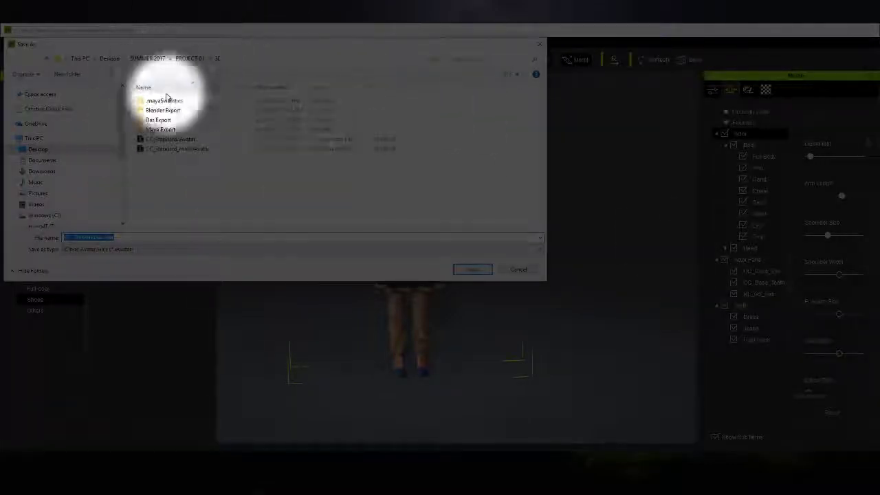
# - Create a folder called New folder on the Desktop and open it as the save location
pyautogui.click(35, 149)
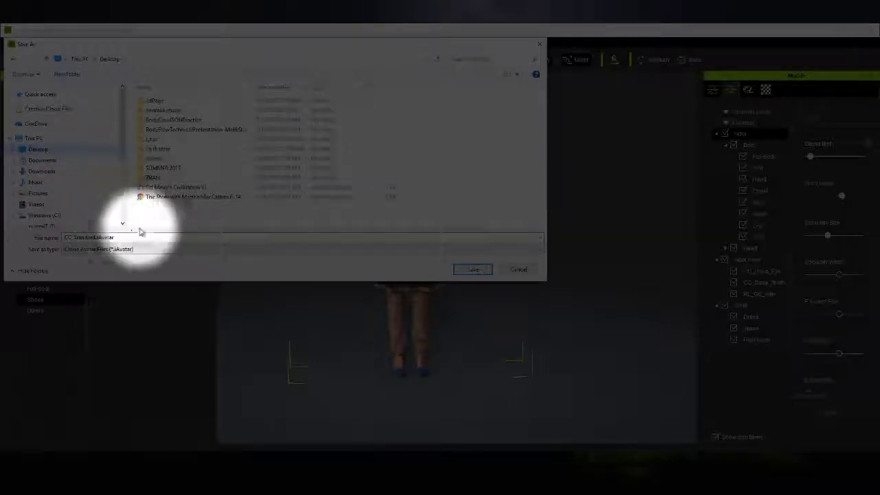
pyautogui.rightClick(171, 217)
pyautogui.click(48, 108)
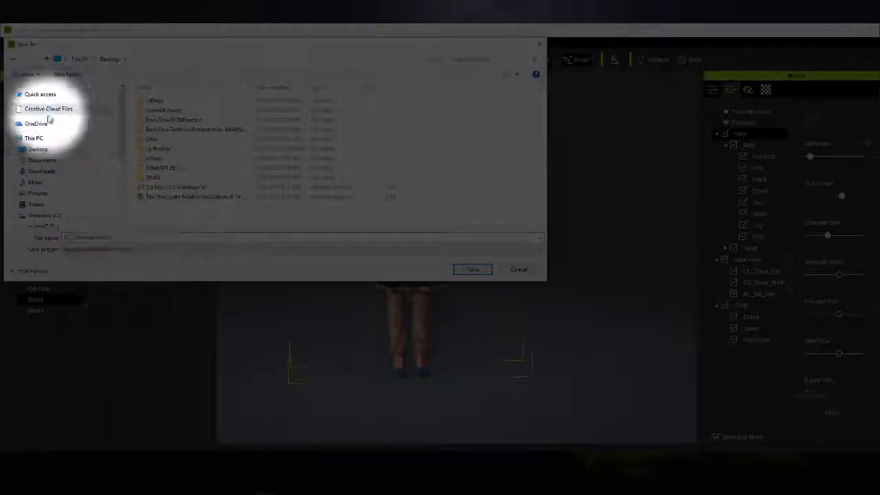
pyautogui.rightClick(146, 210)
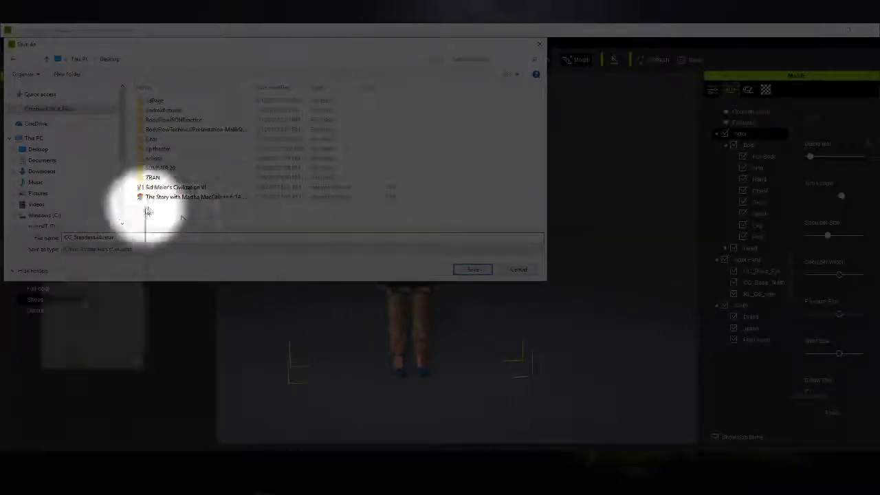
pyautogui.click(110, 349)
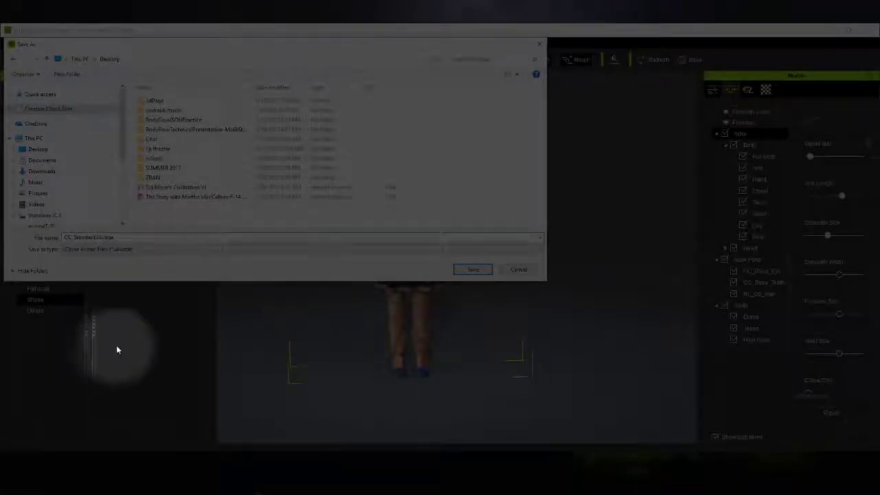
pyautogui.rightClick(207, 221)
pyautogui.moveTo(148, 359)
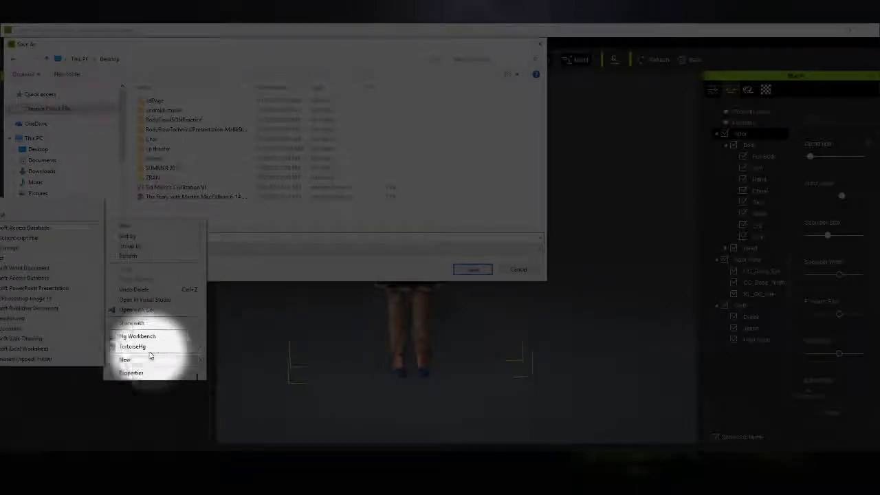
pyautogui.click(32, 209)
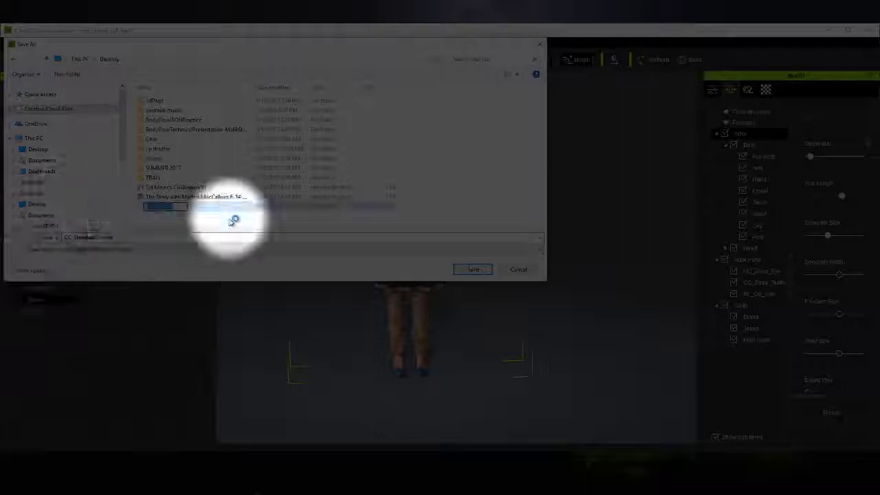
pyautogui.doubleClick(165, 207)
# - Save the character as CC_Standard.iAvatar with the iClone Avatar Files type
pyautogui.click(190, 249)
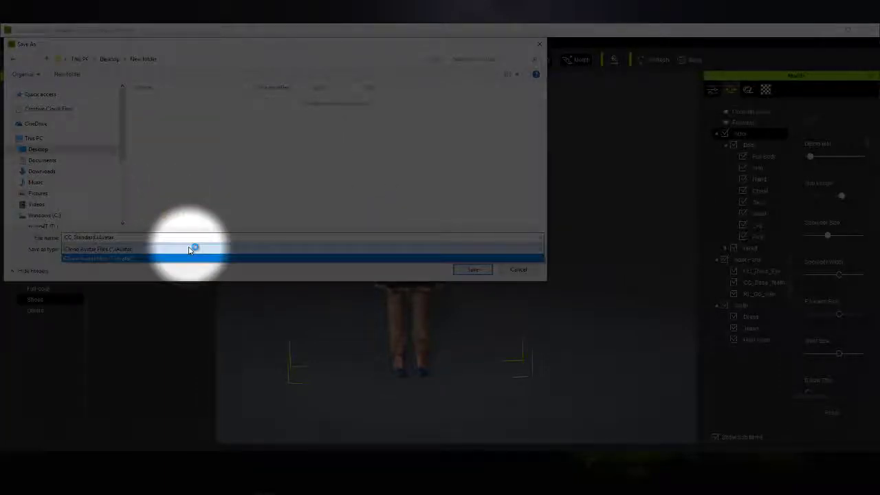
pyautogui.click(189, 251)
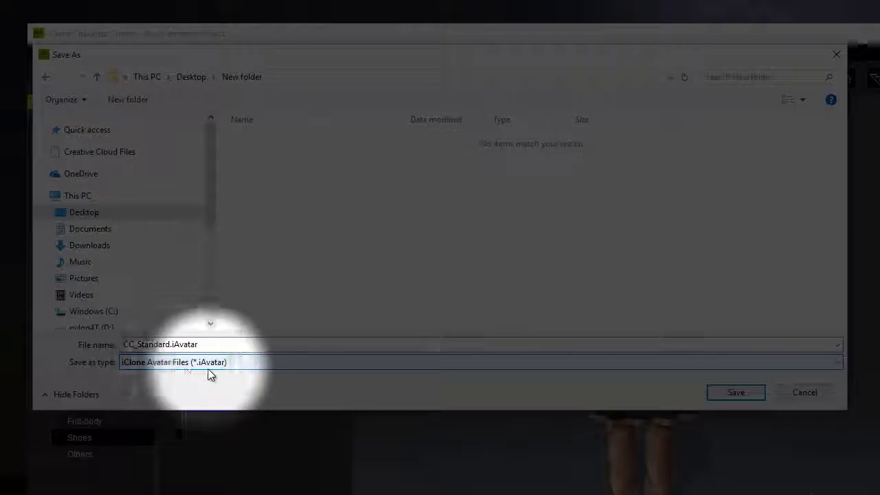
pyautogui.click(736, 392)
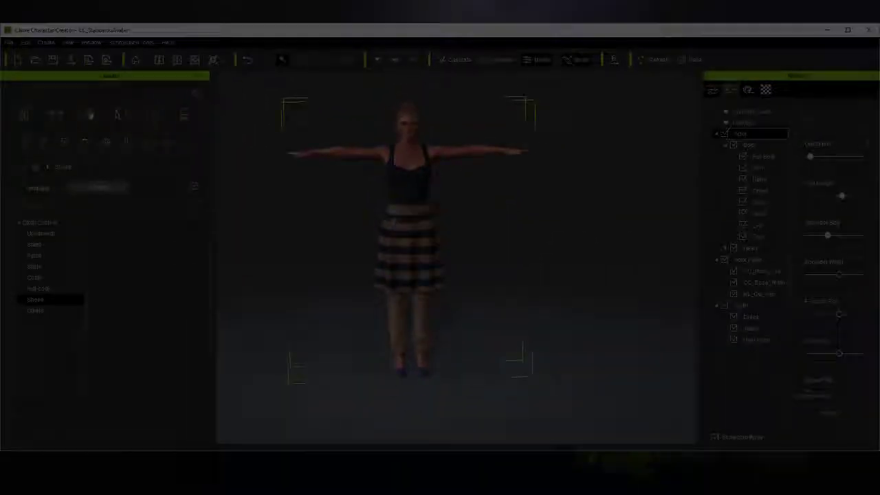
pyautogui.click(9, 43)
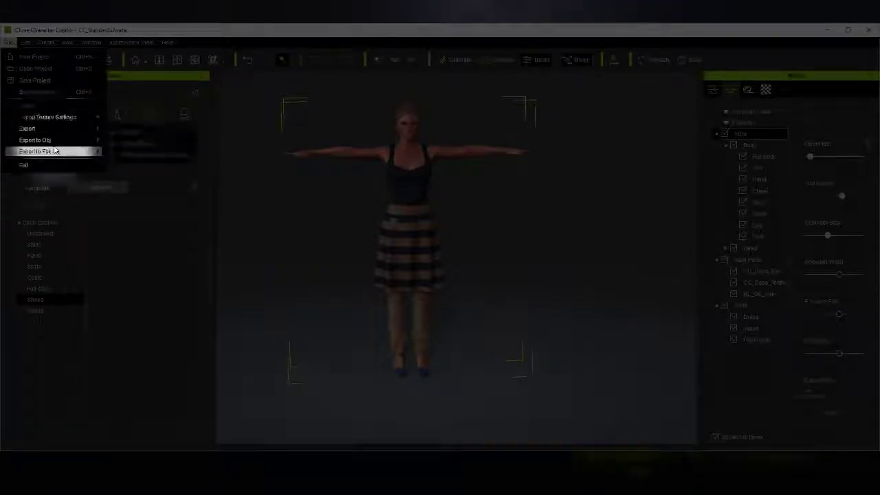
pyautogui.moveTo(59, 141)
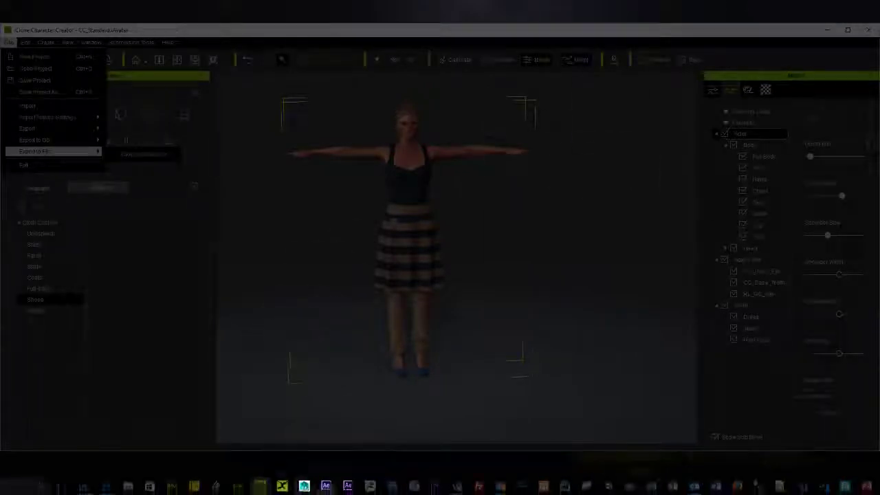
# - Switch to iClone 3DXchange 6 and open CC_Standard.iAvatar from New folder on the Desktop
pyautogui.click(282, 486)
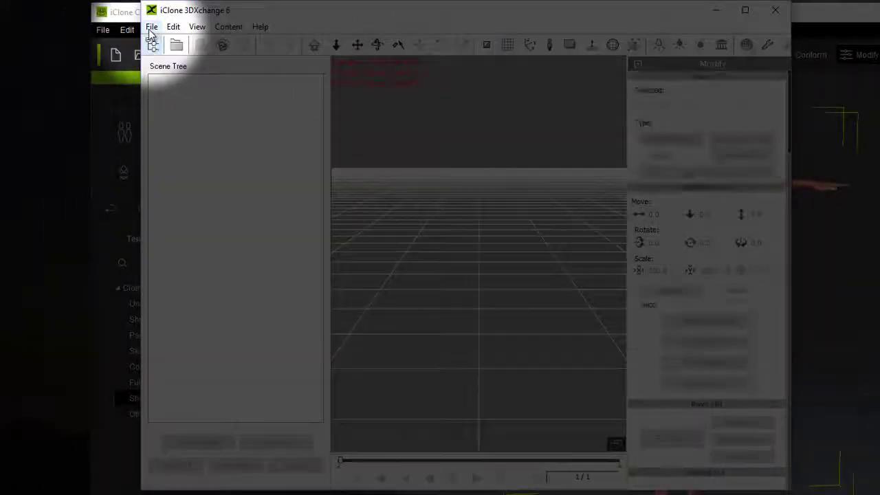
pyautogui.click(152, 29)
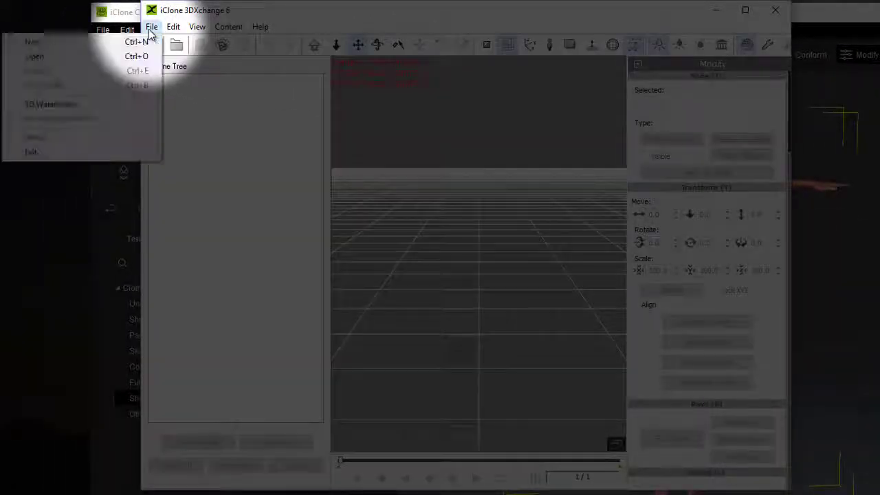
pyautogui.click(122, 55)
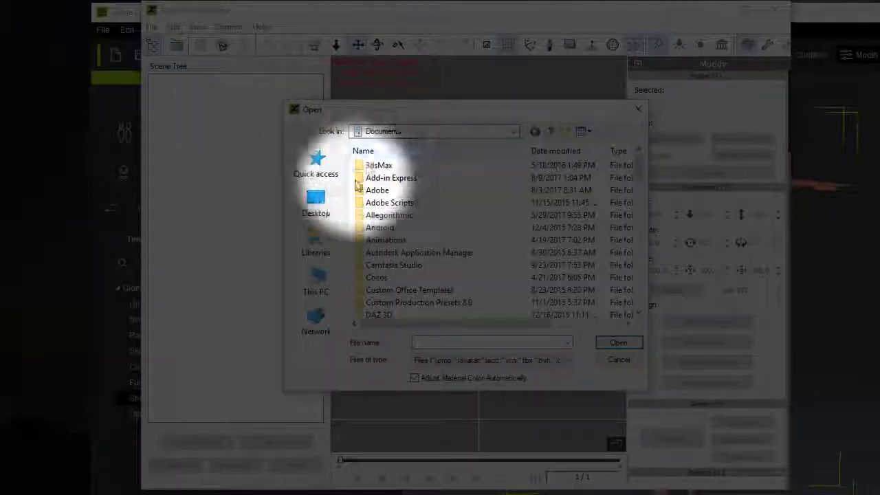
pyautogui.click(328, 210)
pyautogui.scroll(-10, 462, 268)
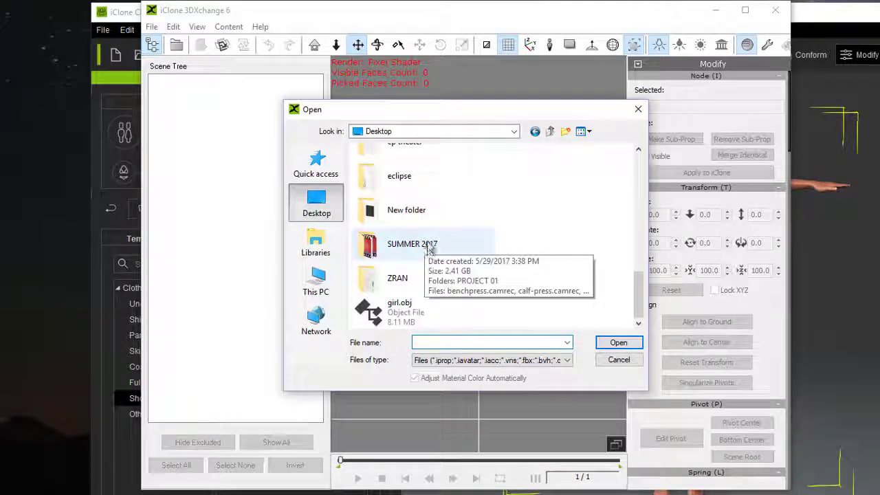
pyautogui.doubleClick(401, 208)
pyautogui.click(403, 168)
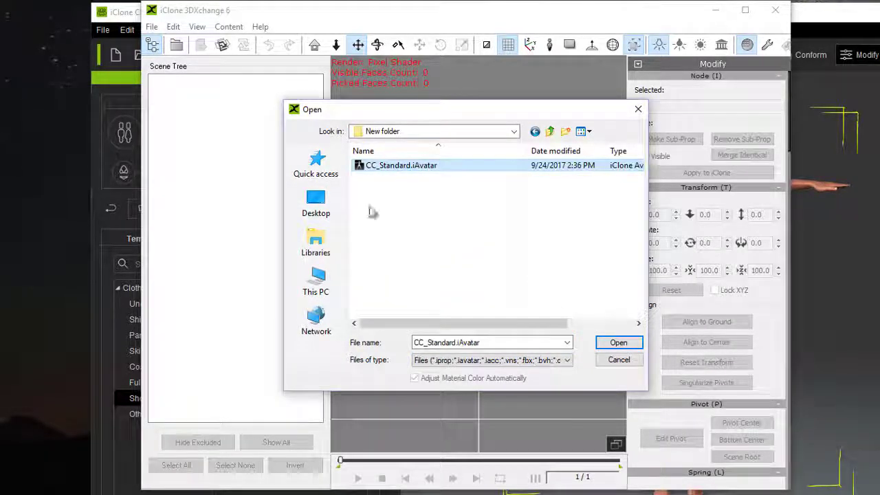
pyautogui.click(618, 343)
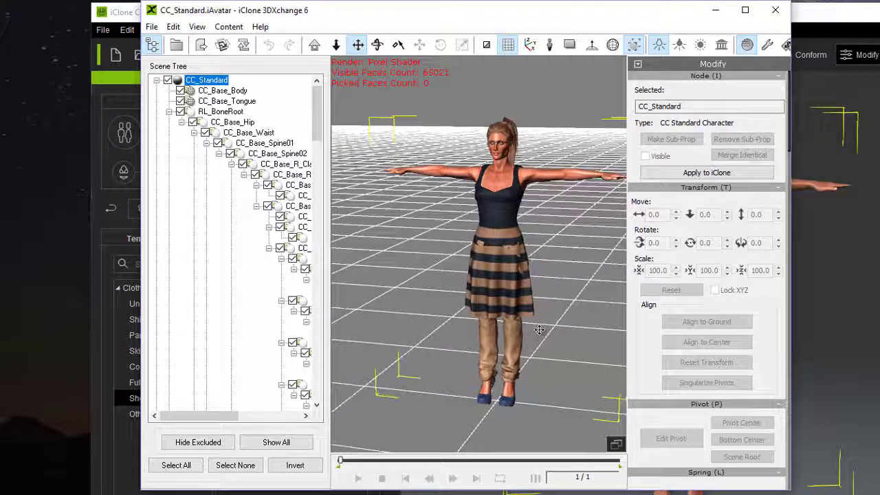
# - Start an OBJ export of the avatar and name the file Girl2
pyautogui.moveTo(539, 330); pyautogui.dragTo(312, 246)
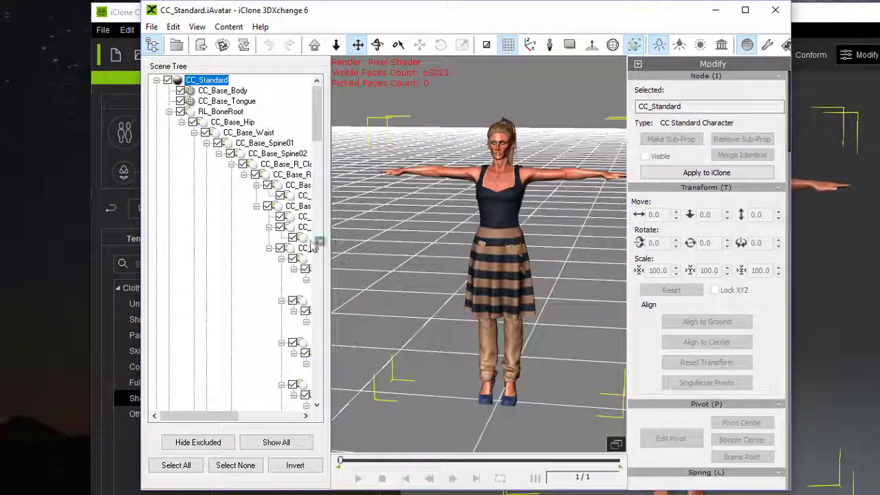
pyautogui.click(153, 26)
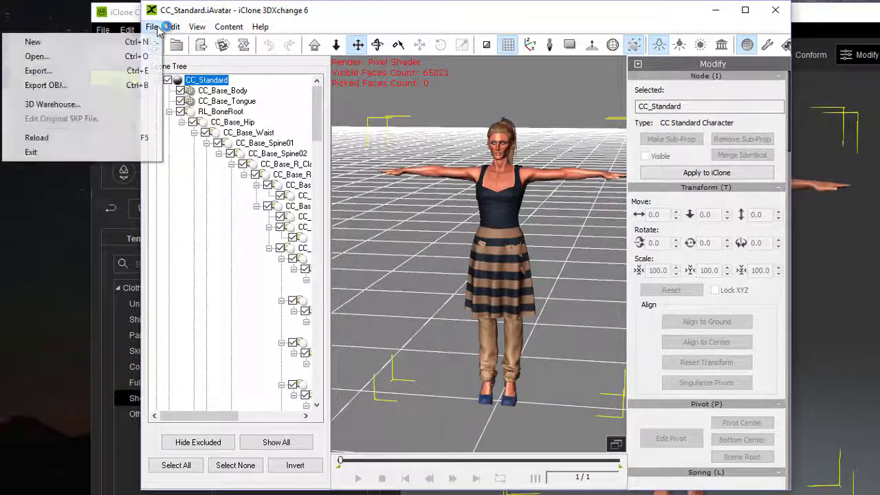
pyautogui.click(46, 85)
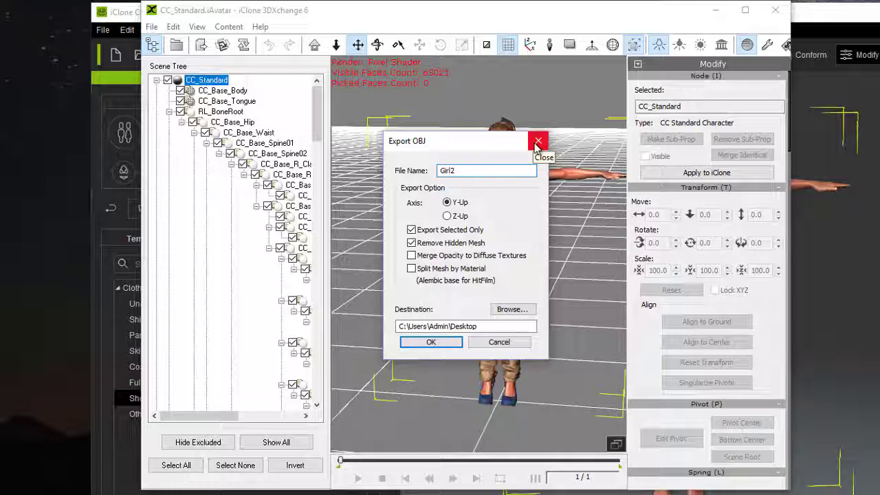
# - Set the OBJ destination to New folder on the Desktop and complete the export
pyautogui.click(510, 310)
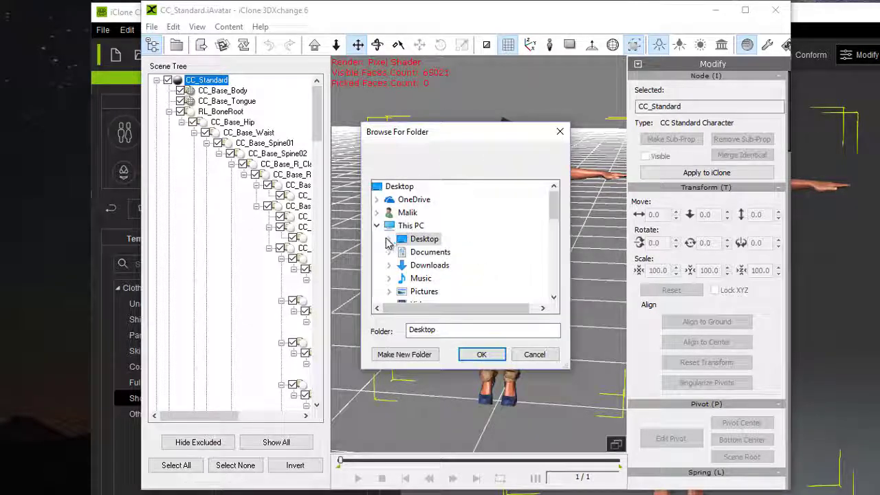
pyautogui.click(388, 240)
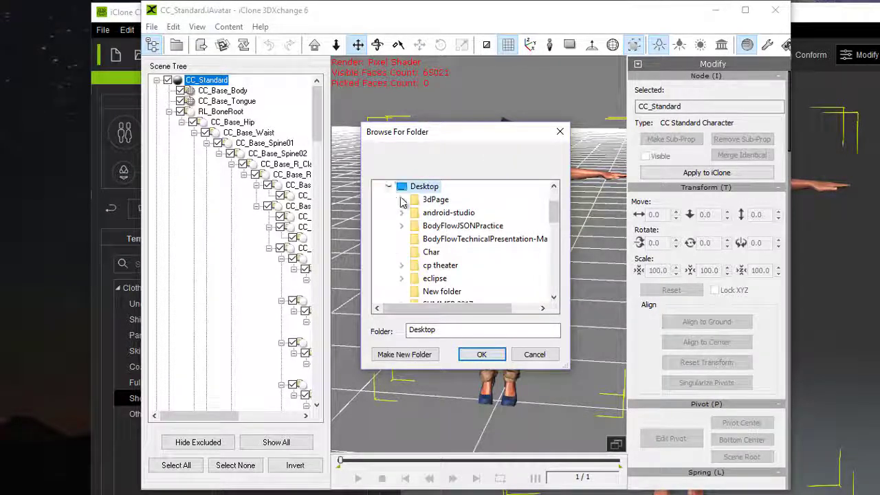
pyautogui.scroll(-3, 442, 275)
pyautogui.scroll(2, 467, 230)
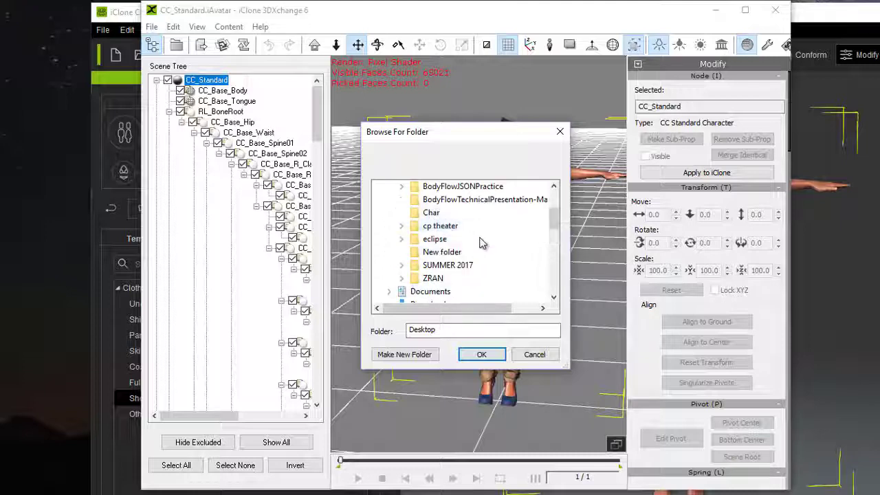
pyautogui.scroll(3, 482, 242)
pyautogui.scroll(-2, 481, 248)
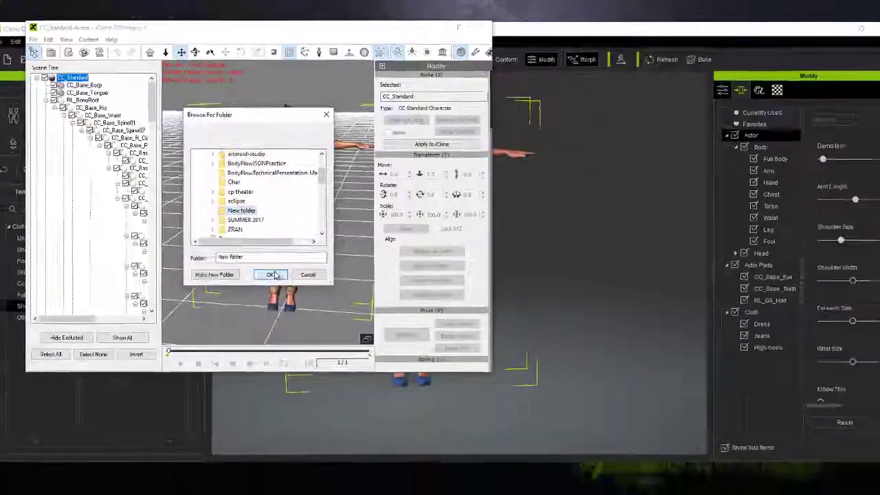
pyautogui.click(272, 274)
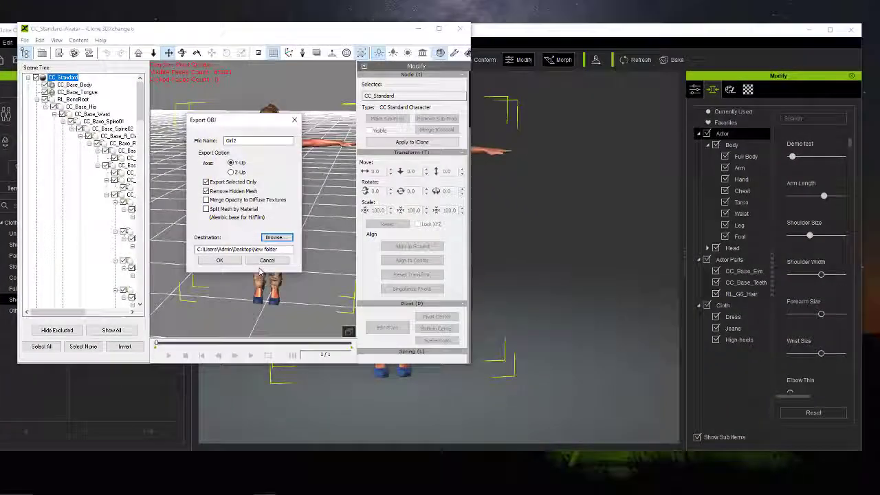
pyautogui.click(219, 261)
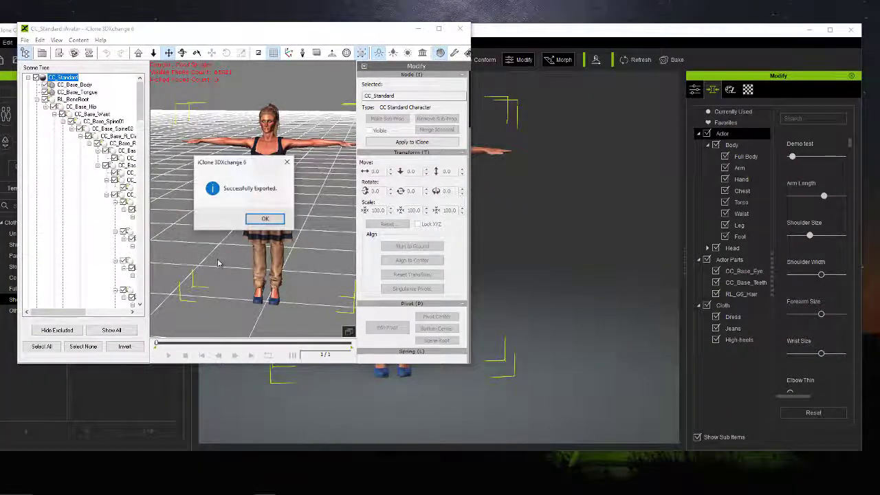
pyautogui.click(263, 218)
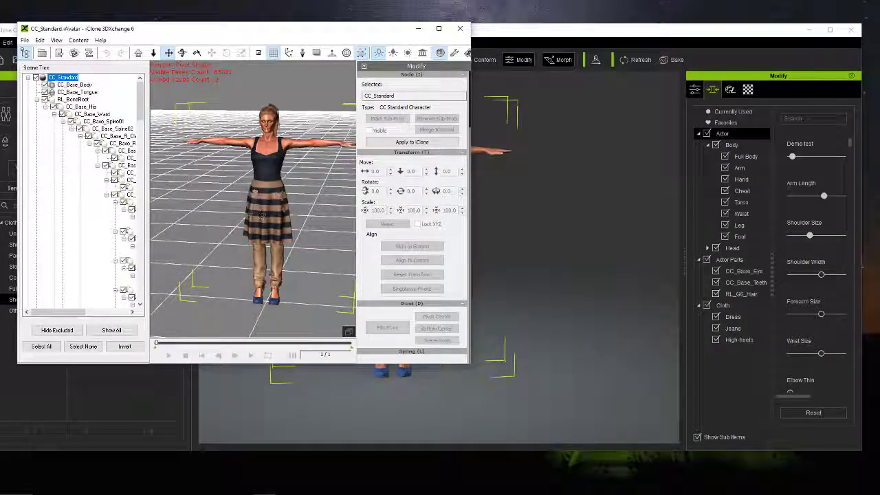
# - Close iClone 3DXchange and Character Creator
pyautogui.click(461, 29)
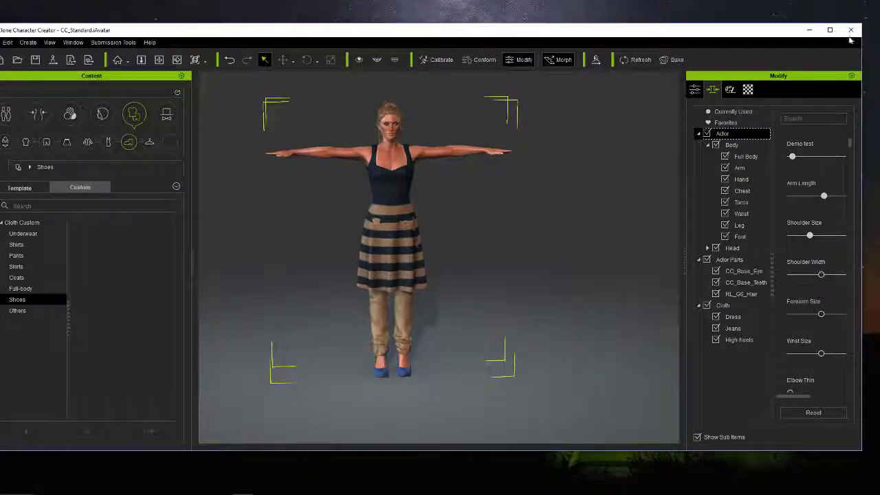
pyautogui.click(851, 30)
pyautogui.click(427, 267)
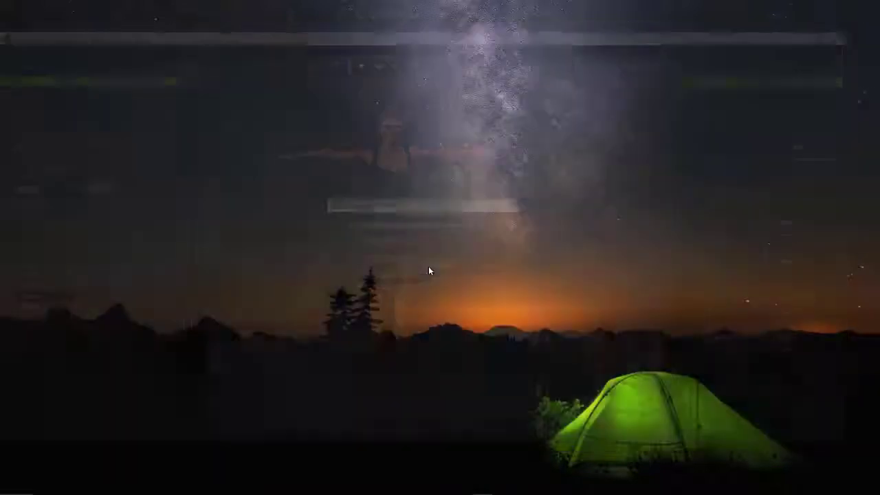
# - Switch to Photoshop and shift the girl figure slightly right and down on the sketch document's canvas
pyautogui.moveTo(132, 493)
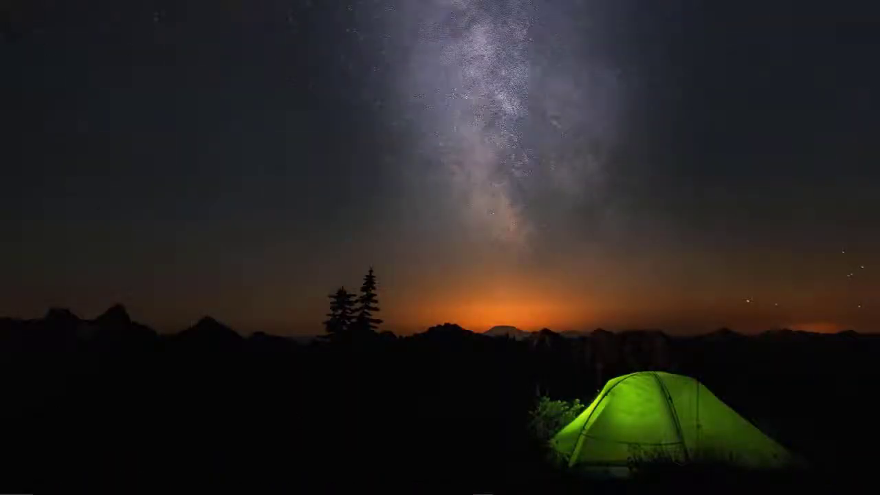
pyautogui.click(72, 489)
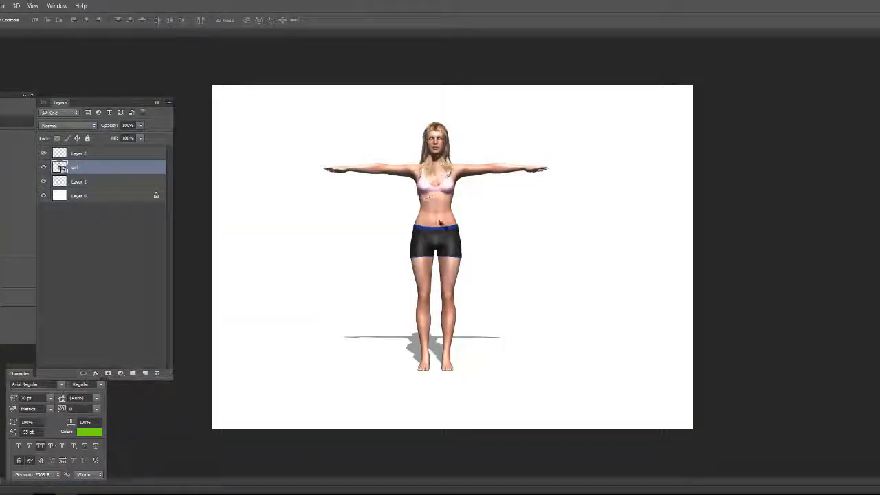
pyautogui.moveTo(441, 233); pyautogui.dragTo(463, 240)
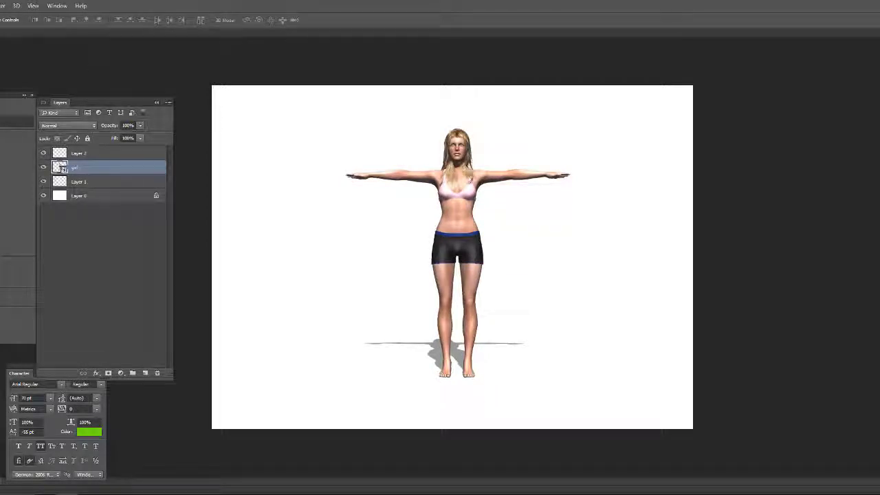
# - Create a new 723 by 706 pixel RGB document at 72 pixels/inch with a white background, using the Clipboard document type
pyautogui.hotkey('ctrl', 'n')
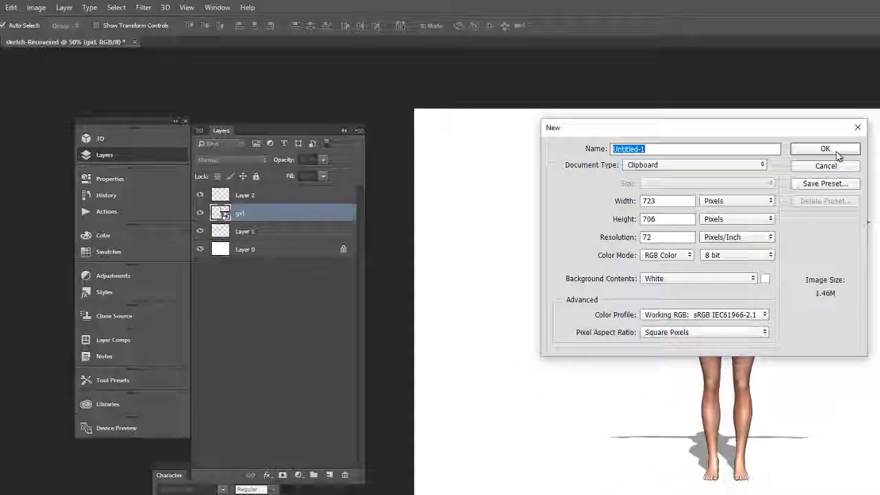
pyautogui.click(542, 118)
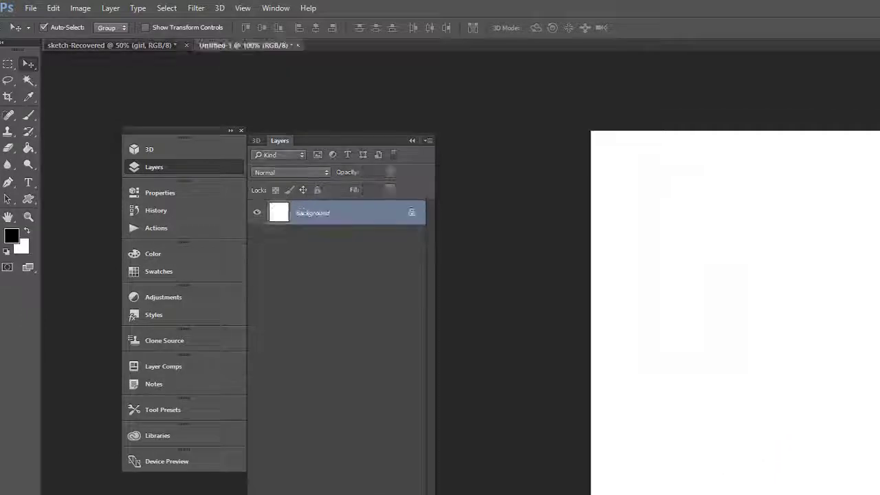
pyautogui.click(30, 8)
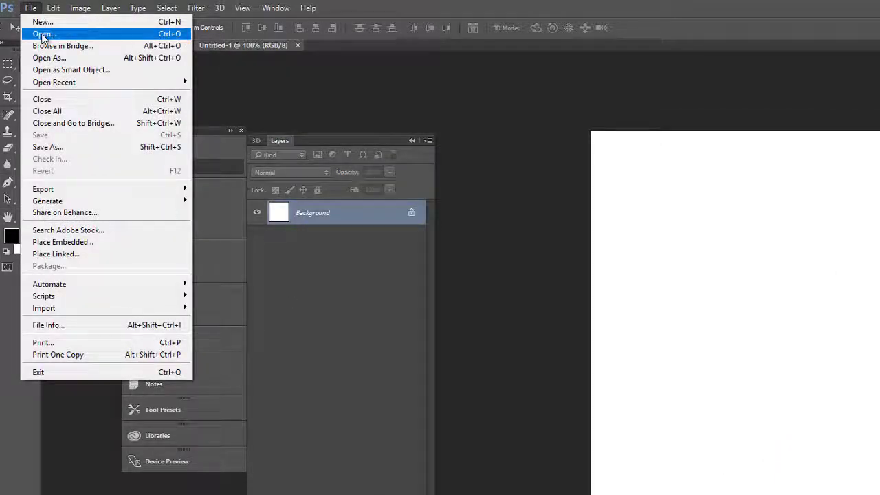
pyautogui.click(43, 35)
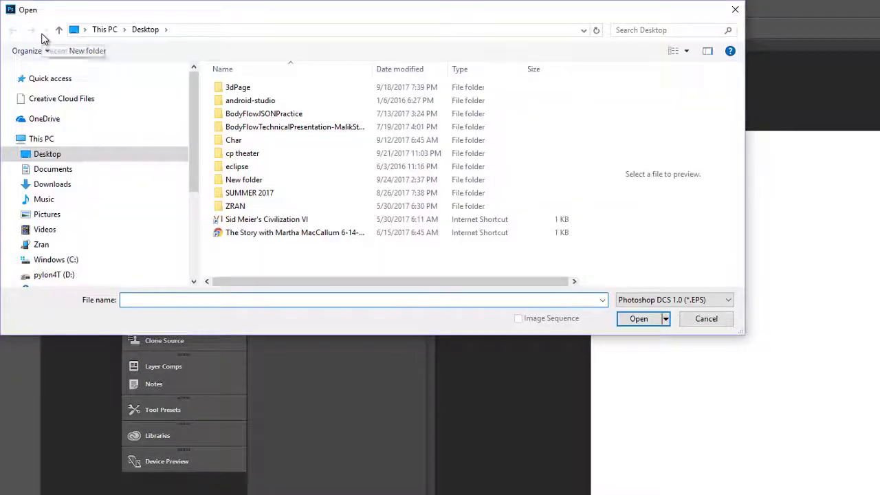
pyautogui.press('Escape')
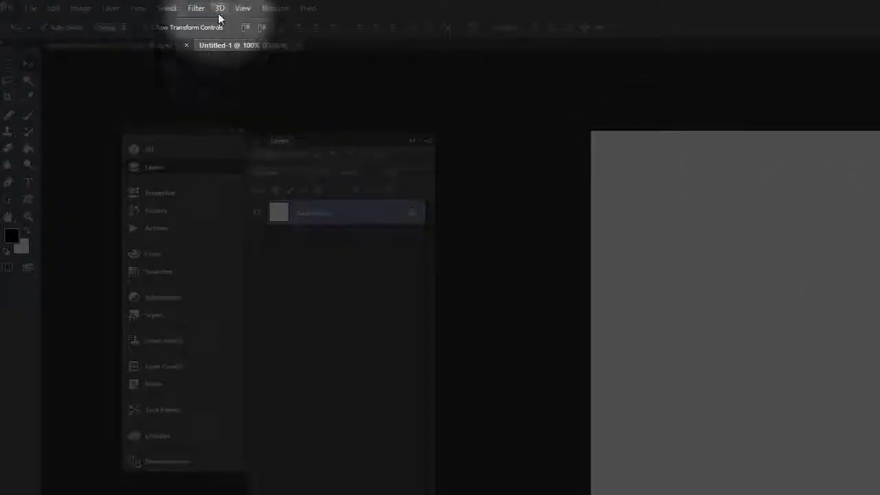
# - Create a new 3D layer from Girl2.obj in New folder on the Desktop, accepting the proposed 3D scene size
pyautogui.click(224, 9)
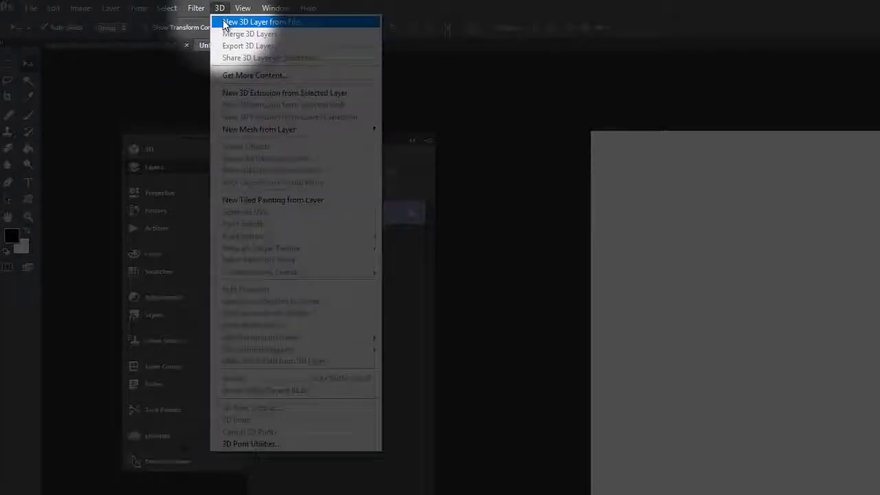
pyautogui.click(223, 23)
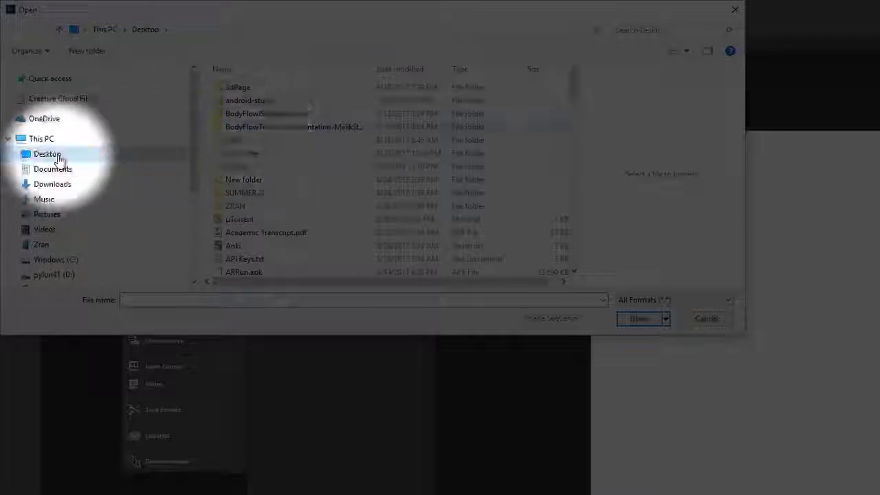
pyautogui.doubleClick(268, 178)
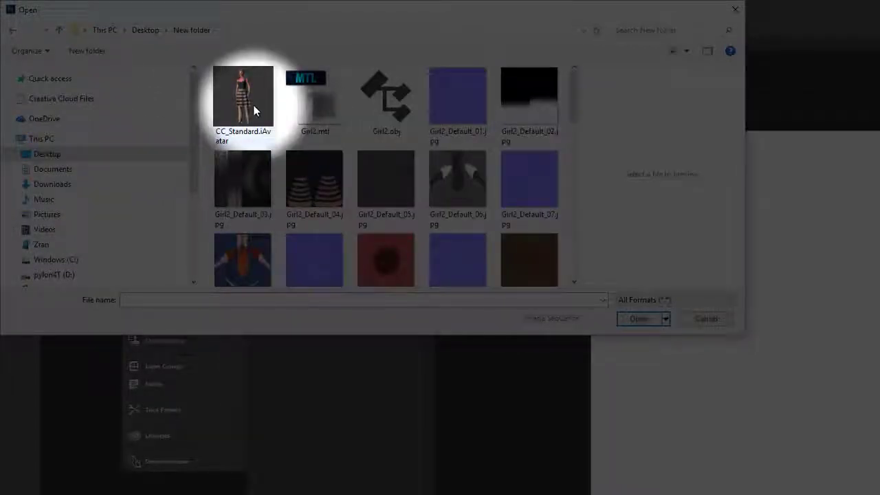
pyautogui.click(402, 141)
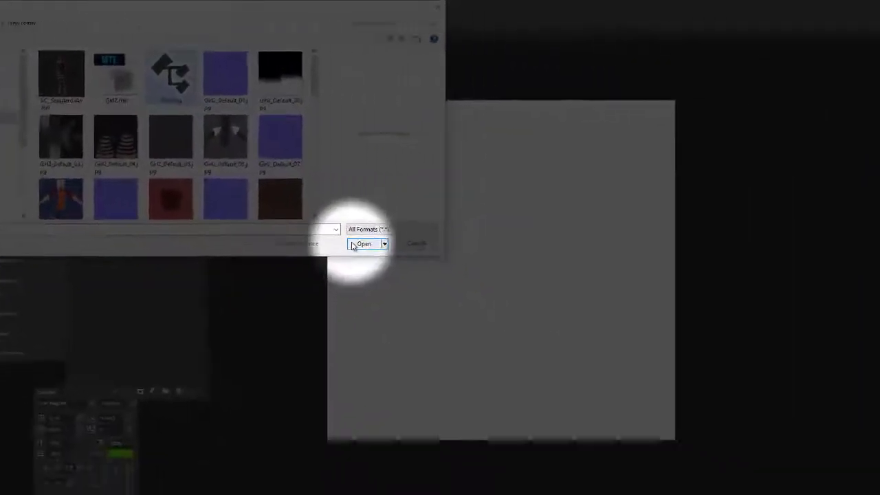
pyautogui.click(522, 287)
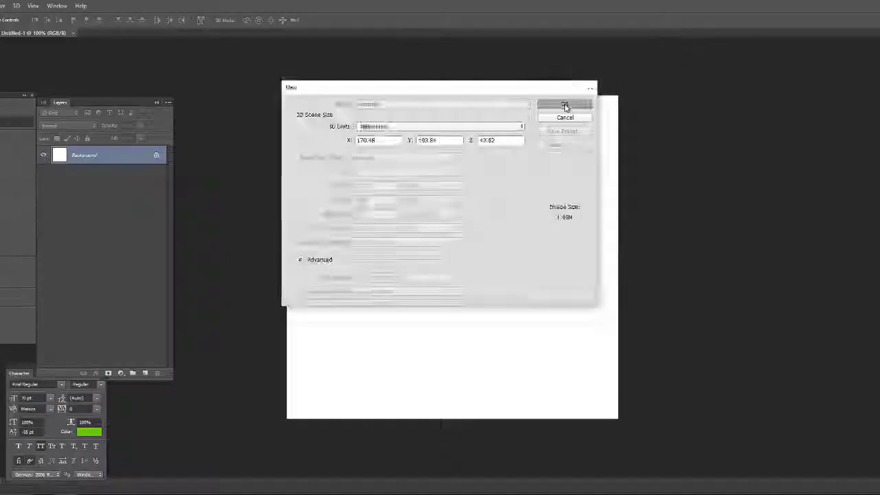
pyautogui.click(565, 105)
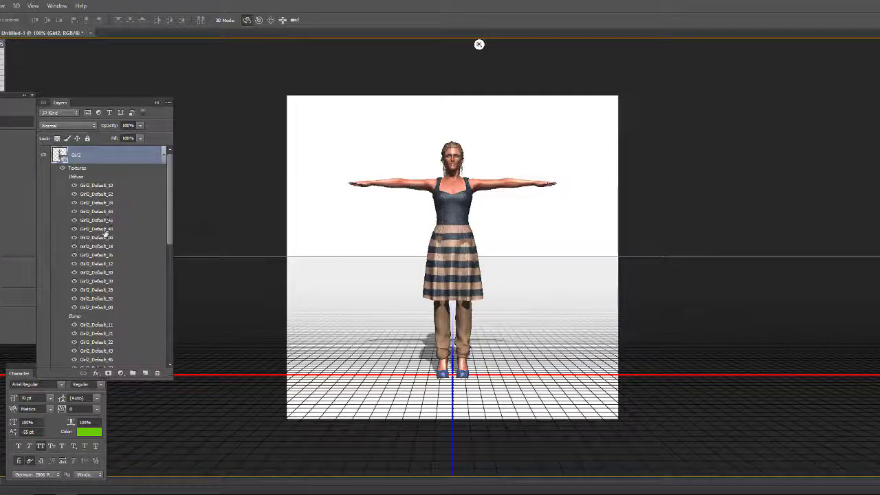
# - Try rolling the 3D camera around the Girl2 model, and undo the roll
pyautogui.moveTo(172, 216); pyautogui.dragTo(183, 182)
pyautogui.click(258, 20)
pyautogui.moveTo(429, 240)
pyautogui.mouseDown()
pyautogui.moveTo(440, 258)
pyautogui.moveTo(425, 244)
pyautogui.mouseUp()
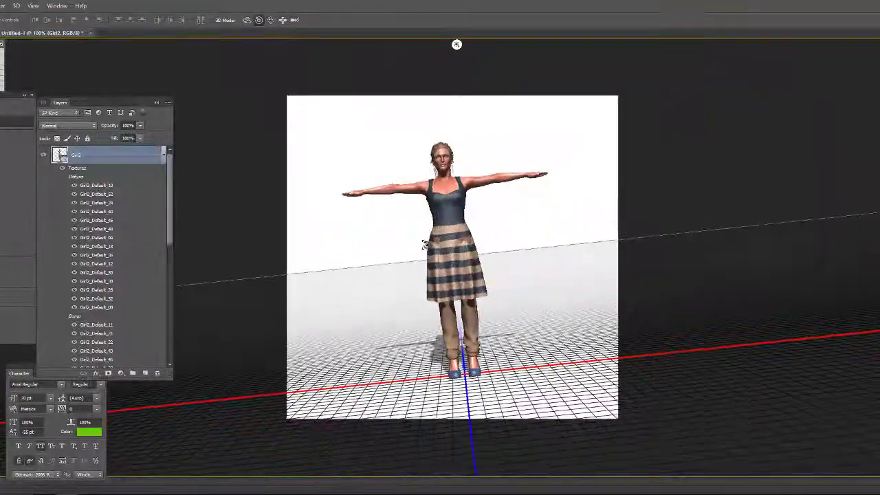
pyautogui.hotkey('ctrl', 'z')
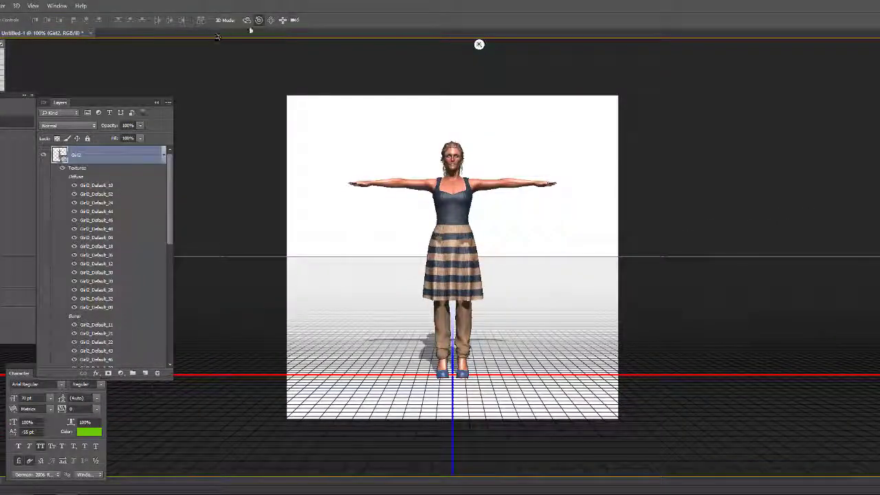
# - Orbit the 3D camera around the Girl2 model to a raised three-quarter view
pyautogui.click(248, 22)
pyautogui.moveTo(439, 252); pyautogui.dragTo(345, 295)
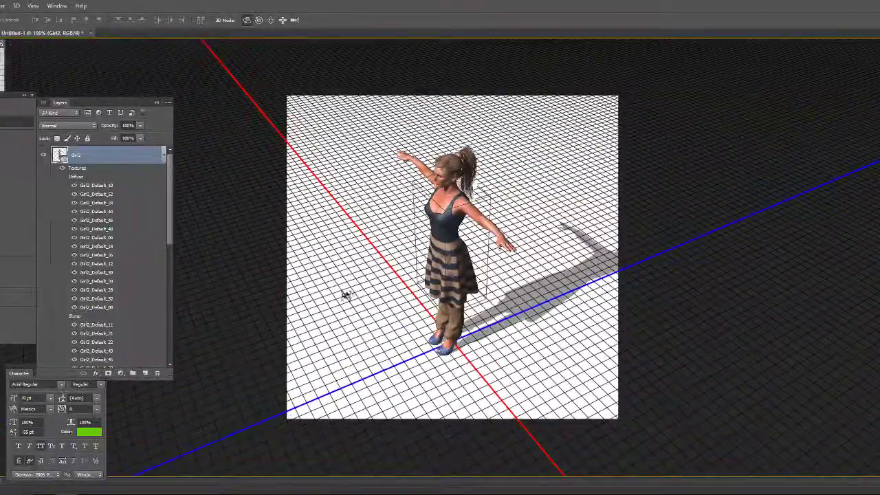
# - Add a new layer above Girl2 and paint freehand black brush strokes across the character's arms and torso
pyautogui.click(145, 374)
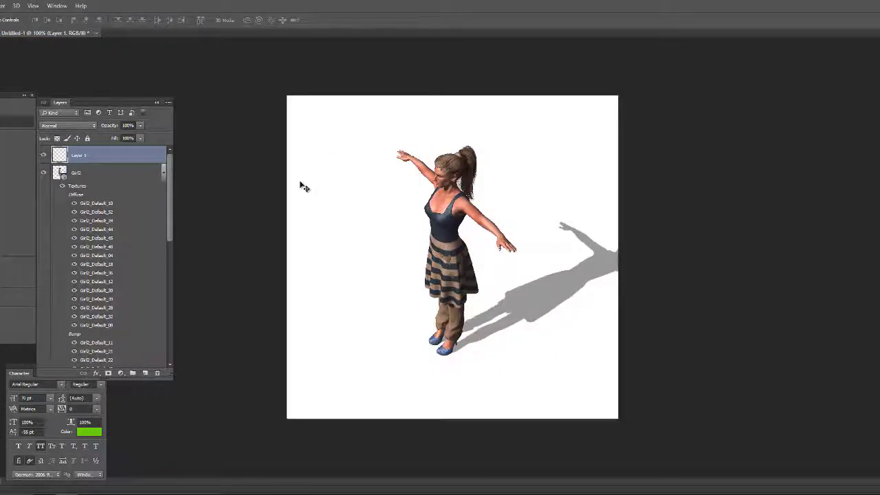
pyautogui.press('b')
pyautogui.moveTo(331, 169)
pyautogui.mouseDown()
pyautogui.moveTo(371, 203)
pyautogui.moveTo(431, 214)
pyautogui.moveTo(467, 237)
pyautogui.moveTo(498, 185)
pyautogui.moveTo(482, 157)
pyautogui.moveTo(462, 156)
pyautogui.mouseUp()
pyautogui.moveTo(398, 146)
pyautogui.mouseDown()
pyautogui.moveTo(455, 240)
pyautogui.moveTo(462, 278)
pyautogui.mouseUp()
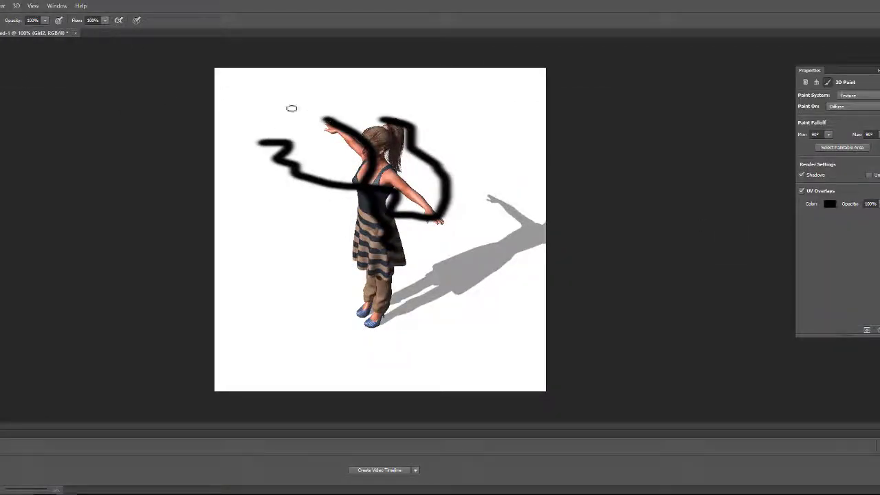
# - Keep the document open, undock the Layers panel beside the canvas, and minimise the Creative Cloud window
pyautogui.click(75, 32)
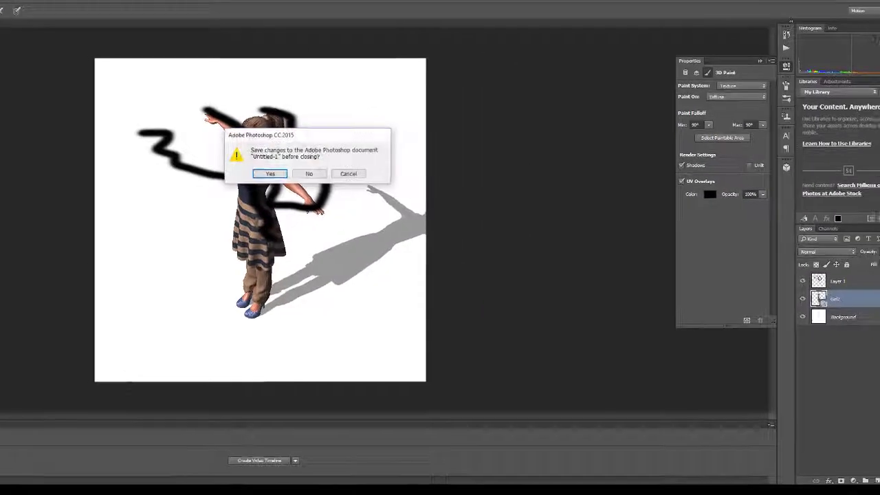
pyautogui.click(324, 172)
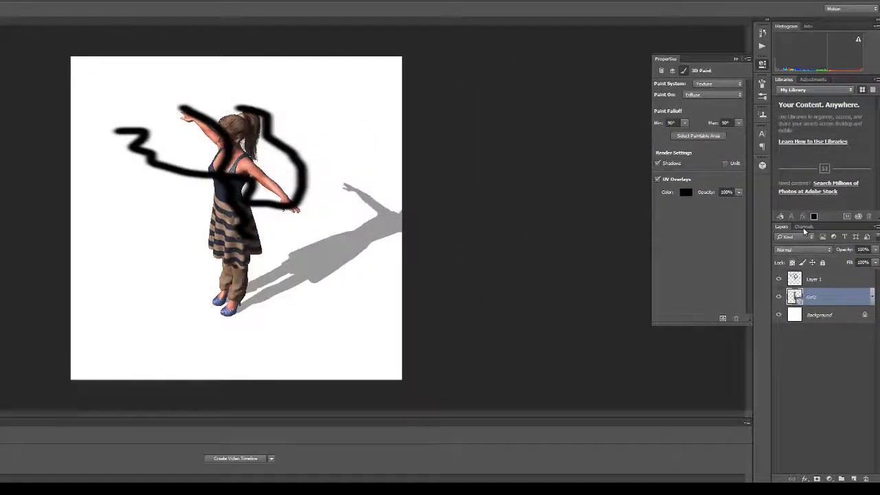
pyautogui.moveTo(827, 227); pyautogui.dragTo(2, 227)
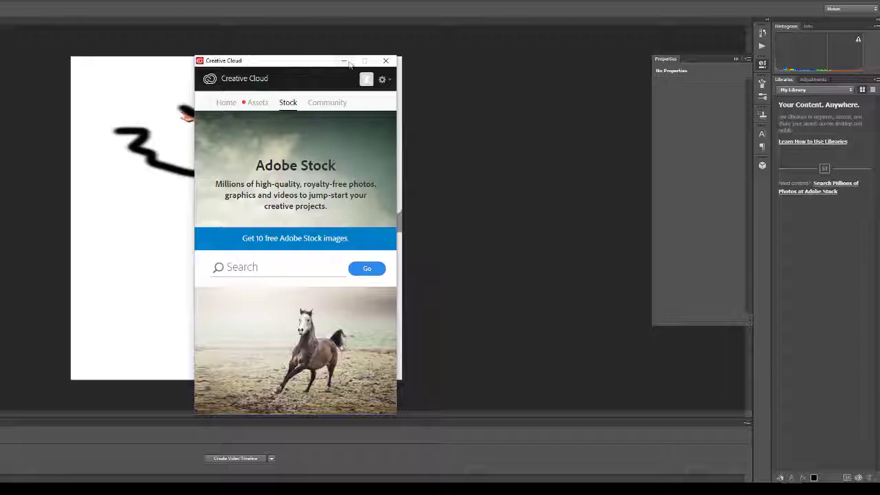
pyautogui.click(343, 61)
# - Paint more freehand black brush strokes on Layer 1 around and over the character's body and legs
pyautogui.moveTo(147, 119)
pyautogui.mouseDown()
pyautogui.moveTo(129, 152)
pyautogui.moveTo(162, 272)
pyautogui.mouseUp()
pyautogui.moveTo(359, 196)
pyautogui.mouseDown()
pyautogui.moveTo(344, 194)
pyautogui.moveTo(186, 285)
pyautogui.mouseUp()
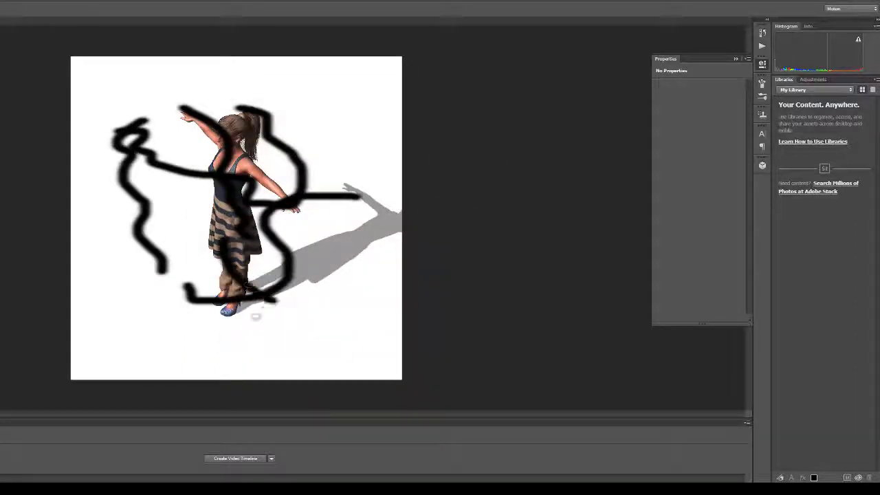
pyautogui.moveTo(256, 316); pyautogui.dragTo(247, 321)
pyautogui.moveTo(145, 172)
pyautogui.mouseDown()
pyautogui.moveTo(206, 275)
pyautogui.moveTo(181, 289)
pyautogui.mouseUp()
pyautogui.moveTo(210, 103)
pyautogui.mouseDown()
pyautogui.moveTo(173, 108)
pyautogui.moveTo(212, 242)
pyautogui.moveTo(275, 225)
pyautogui.mouseUp()
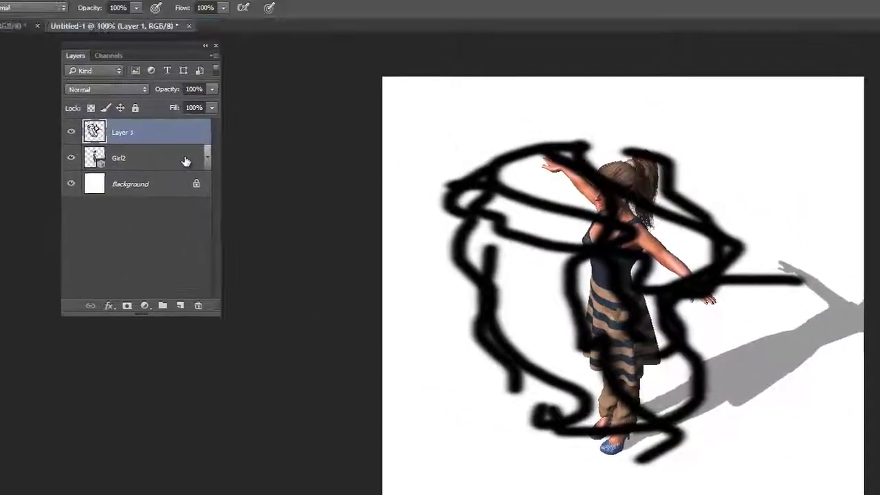
# - Select the Girl2 layer and move its body mesh out of the clothes along the Z axis and back again
pyautogui.click(71, 104)
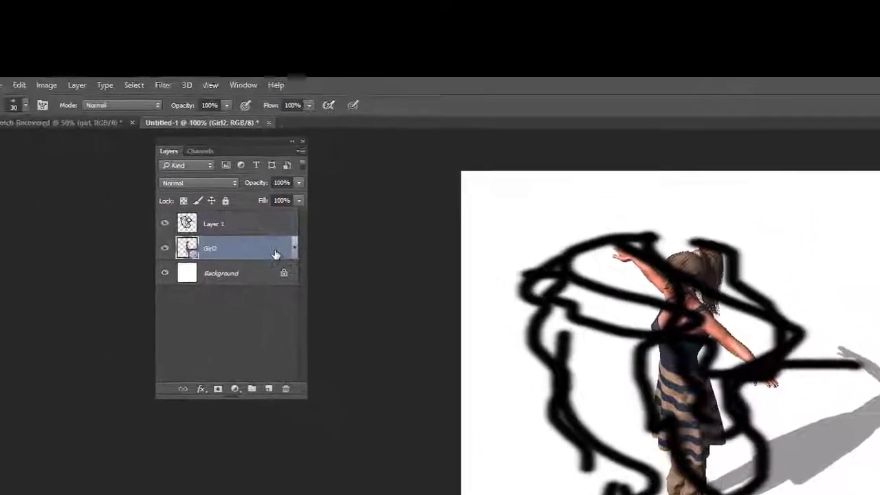
pyautogui.click(9, 173)
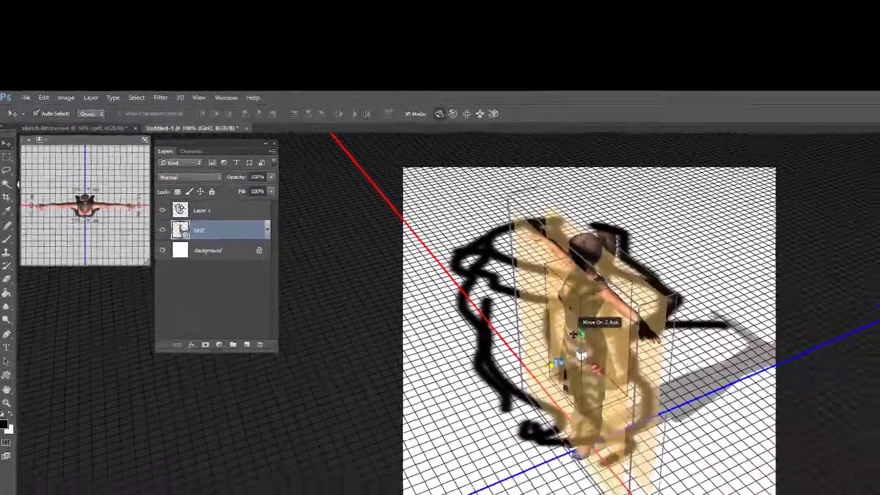
pyautogui.moveTo(691, 406); pyautogui.dragTo(806, 371)
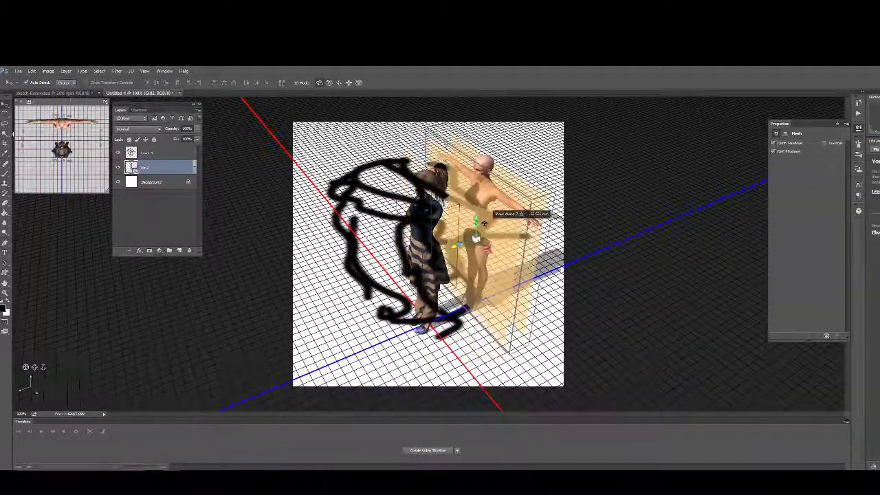
pyautogui.moveTo(485, 223); pyautogui.dragTo(399, 266)
# - Deselect the body mesh and orbit the 3D camera to a low front view of the character
pyautogui.click(363, 240)
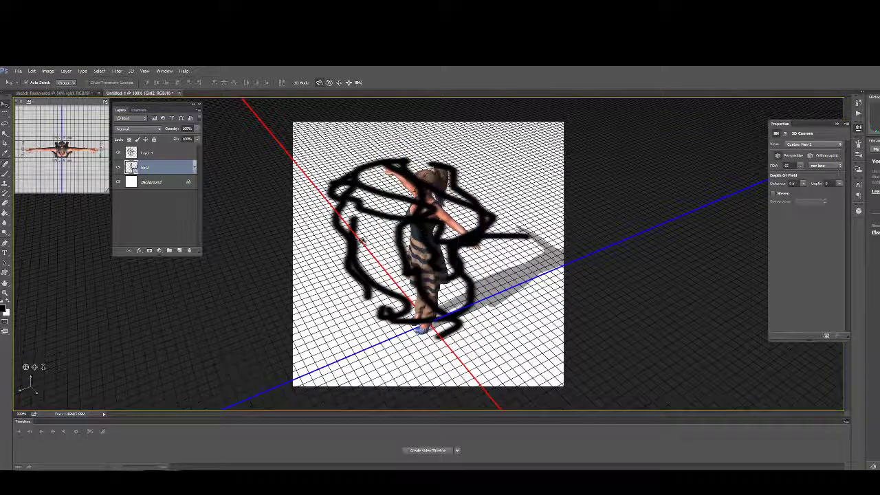
pyautogui.moveTo(354, 344); pyautogui.dragTo(459, 102)
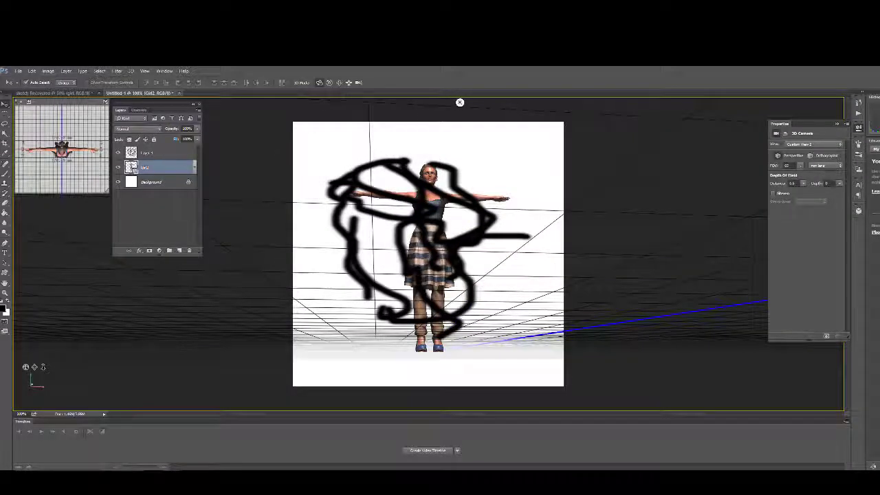
# - Select Layer 1 together with Girl2 and nudge both slightly to the right, and delete Layer 1
pyautogui.keyDown('shift'); pyautogui.click(160, 152); pyautogui.keyUp('shift')
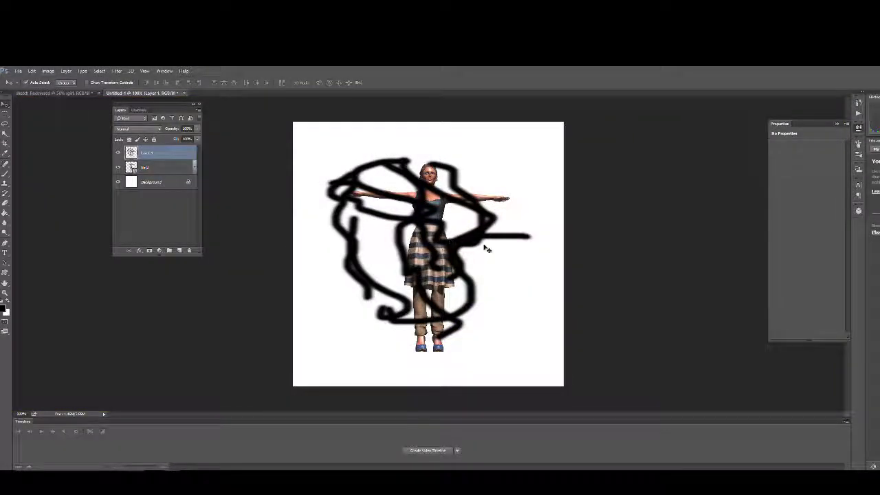
pyautogui.moveTo(431, 229)
pyautogui.mouseDown()
pyautogui.moveTo(464, 222)
pyautogui.moveTo(413, 221)
pyautogui.moveTo(435, 224)
pyautogui.mouseUp()
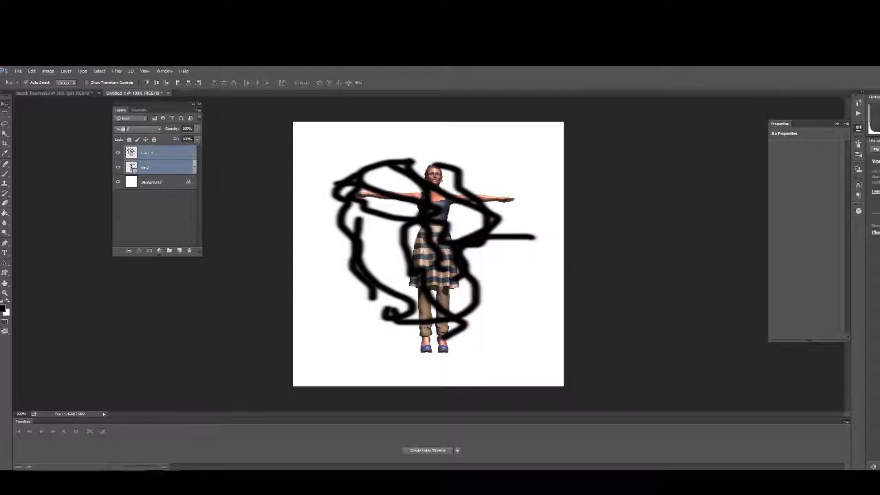
pyautogui.click(161, 155)
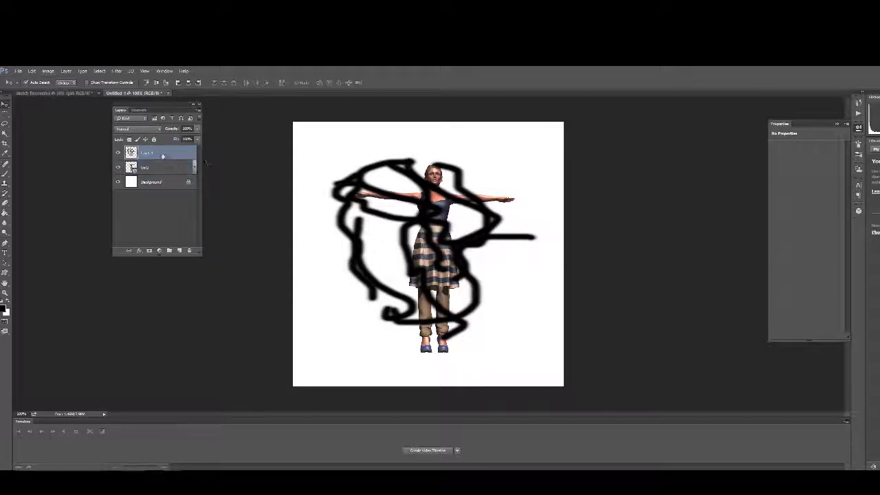
pyautogui.moveTo(152, 154)
pyautogui.mouseDown()
pyautogui.moveTo(167, 237)
pyautogui.moveTo(189, 250)
pyautogui.mouseUp()
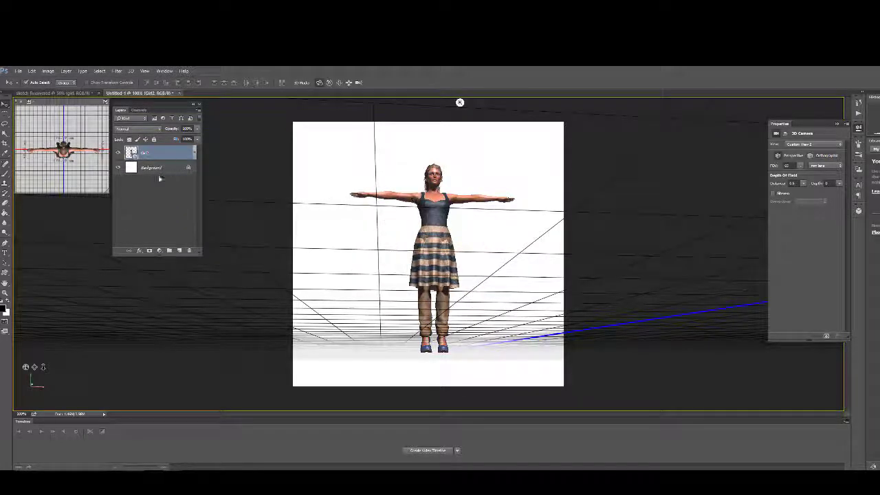
# - Add an empty layer above Girl2, and orbit and pan the Girl2 3D camera to a raised front view of the character
pyautogui.click(180, 250)
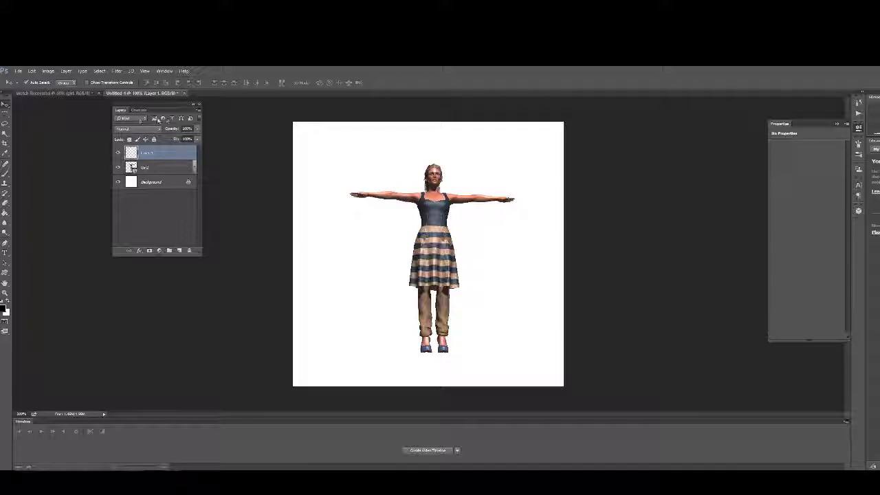
pyautogui.click(156, 168)
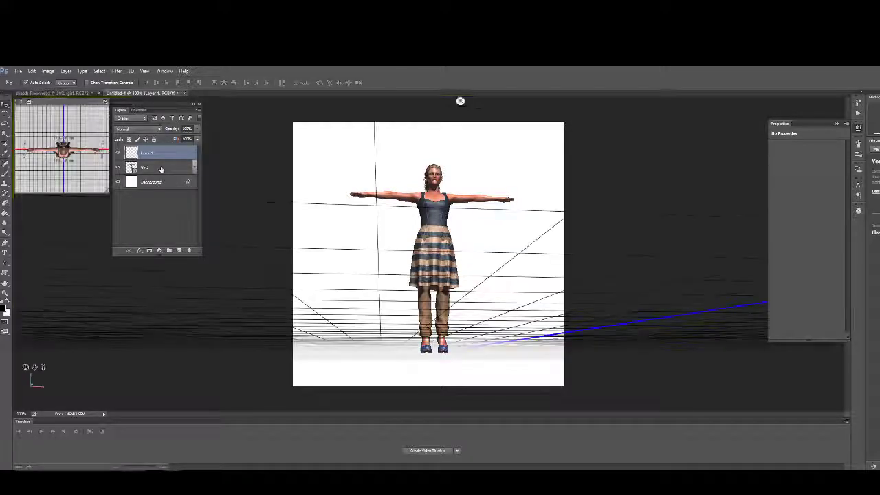
pyautogui.moveTo(474, 216)
pyautogui.mouseDown()
pyautogui.moveTo(485, 234)
pyautogui.moveTo(472, 229)
pyautogui.mouseUp()
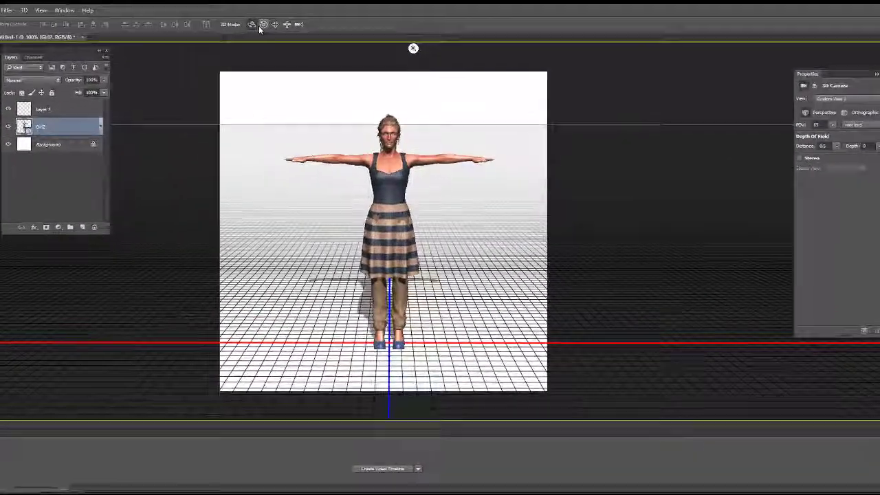
pyautogui.click(339, 82)
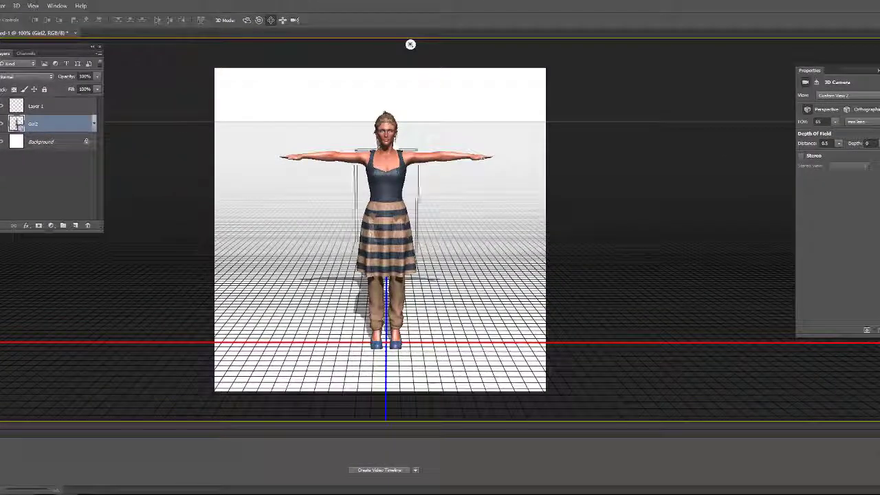
pyautogui.moveTo(368, 206); pyautogui.dragTo(355, 169)
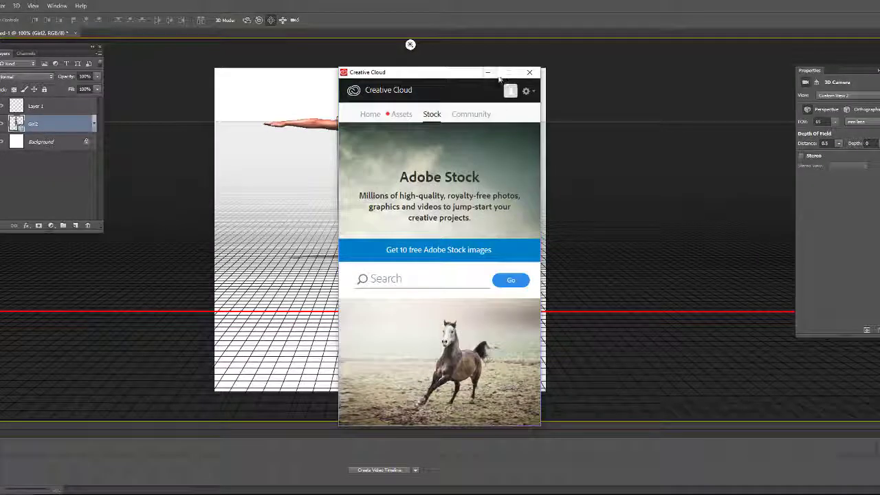
pyautogui.click(489, 72)
pyautogui.moveTo(371, 172); pyautogui.dragTo(386, 173)
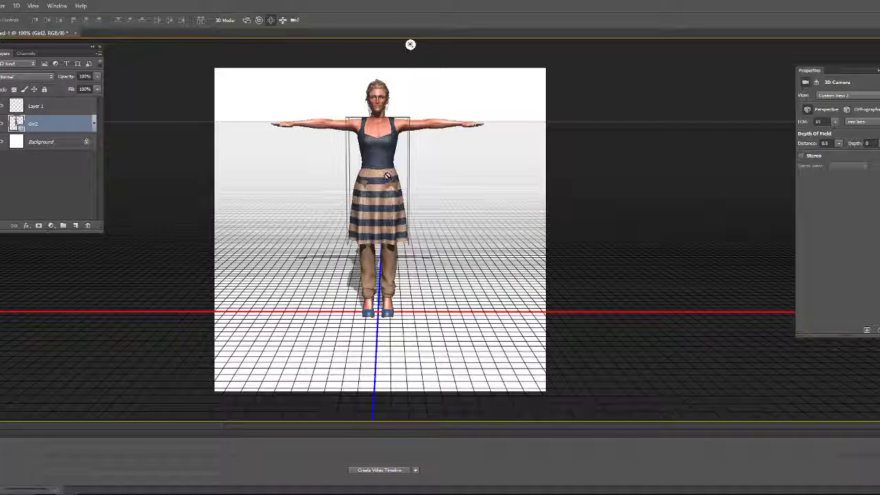
# - Delete the Background layer and convert the Girl2 3D layer to a smart object
pyautogui.click(64, 108)
pyautogui.click(55, 145)
pyautogui.moveTo(55, 147); pyautogui.dragTo(88, 225)
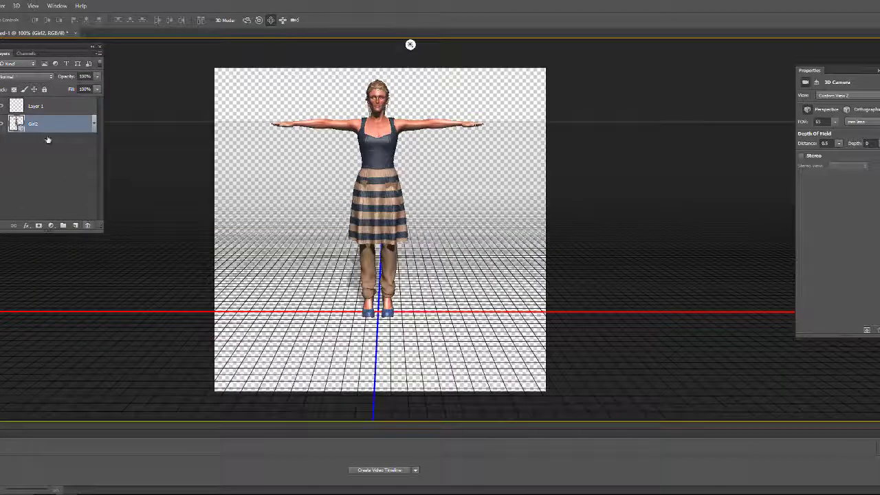
pyautogui.click(52, 108)
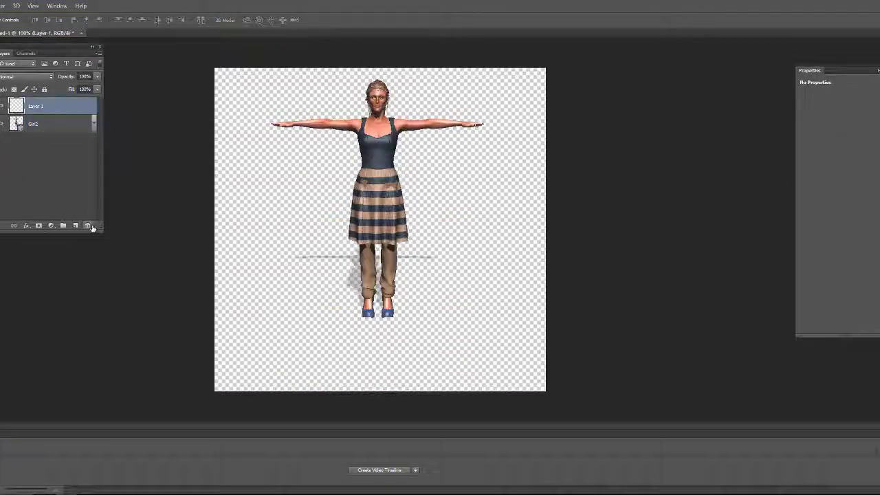
pyautogui.click(55, 125)
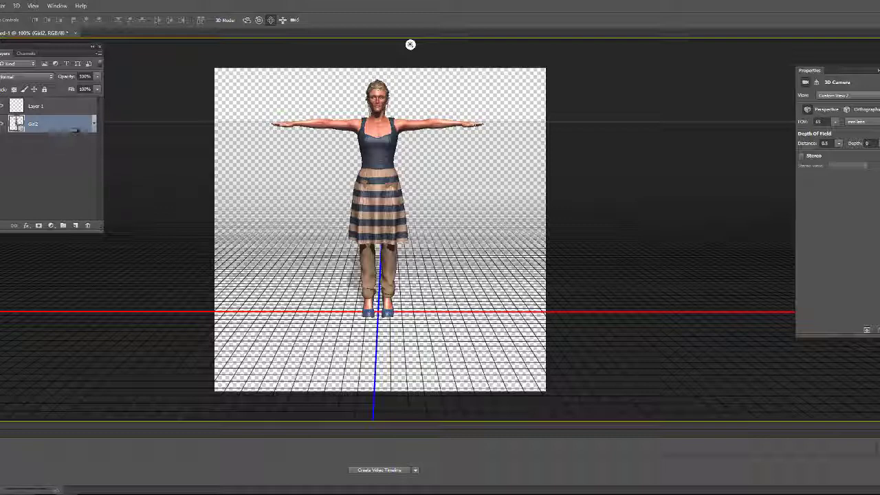
pyautogui.rightClick(60, 126)
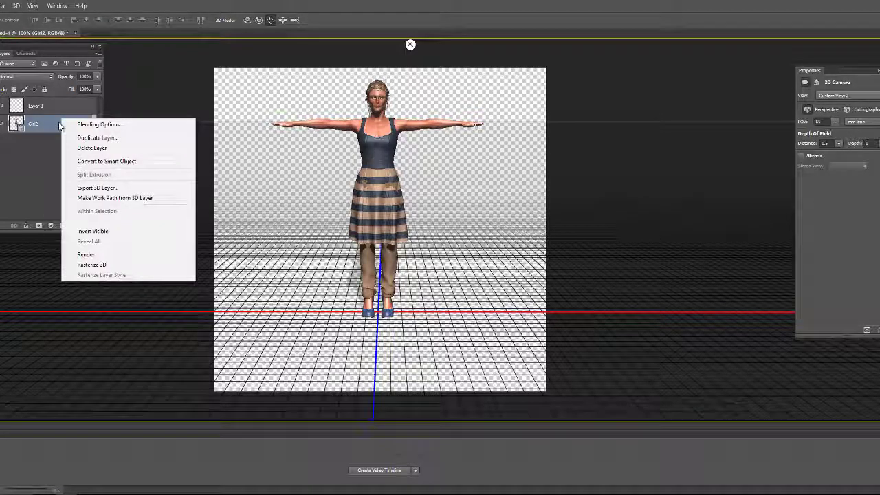
pyautogui.click(114, 163)
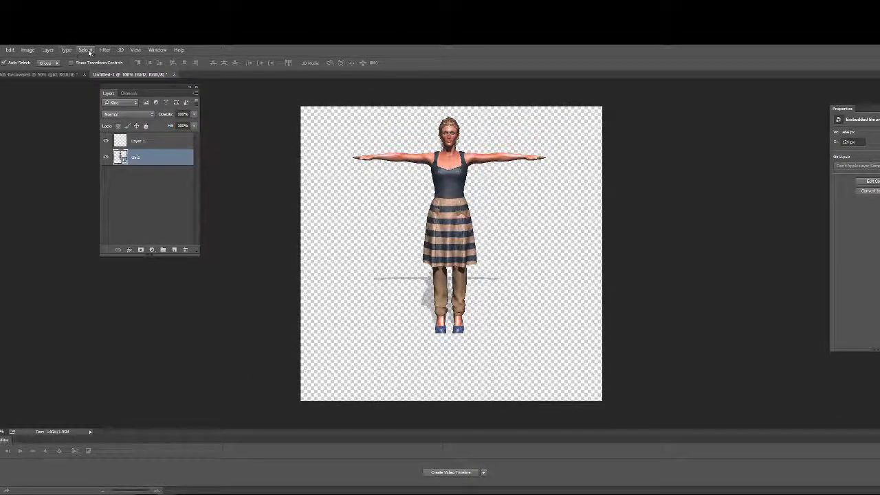
# - Start Puppet Warp on Girl2, pin the character's right hand, both elbows and both shoulders, and nudge the right shoulder pin slightly
pyautogui.click(13, 50)
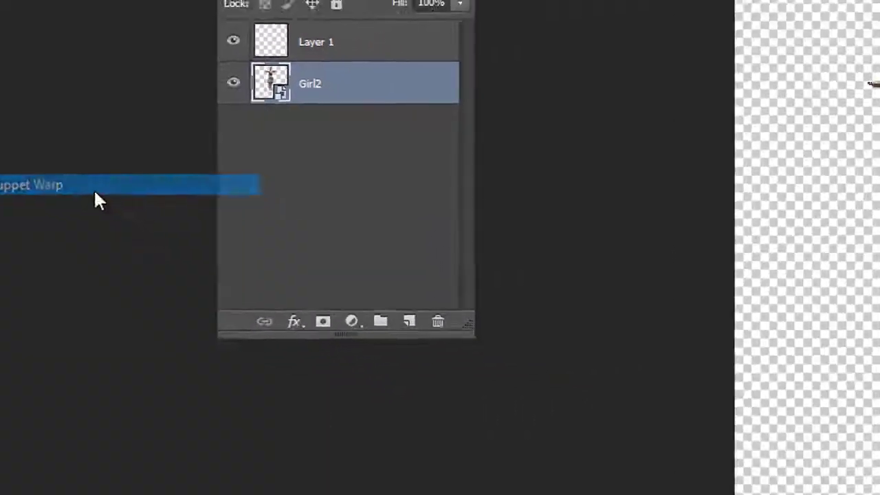
pyautogui.click(95, 192)
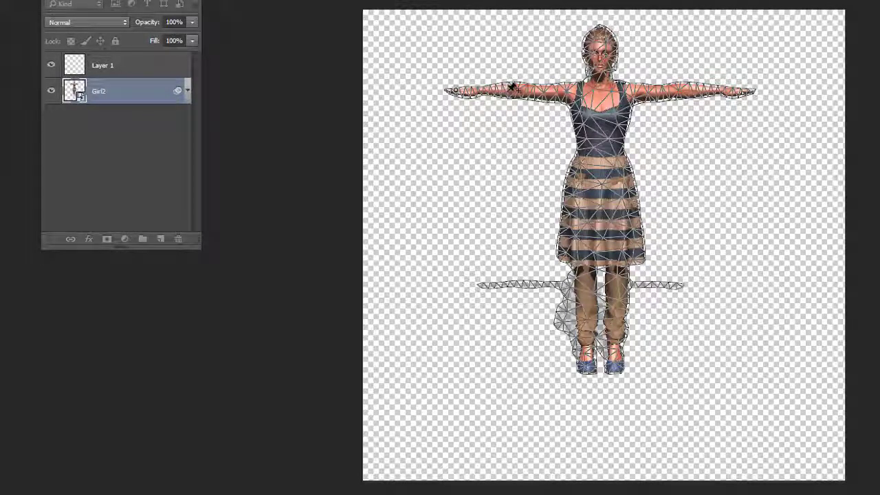
pyautogui.click(506, 90)
pyautogui.click(573, 86)
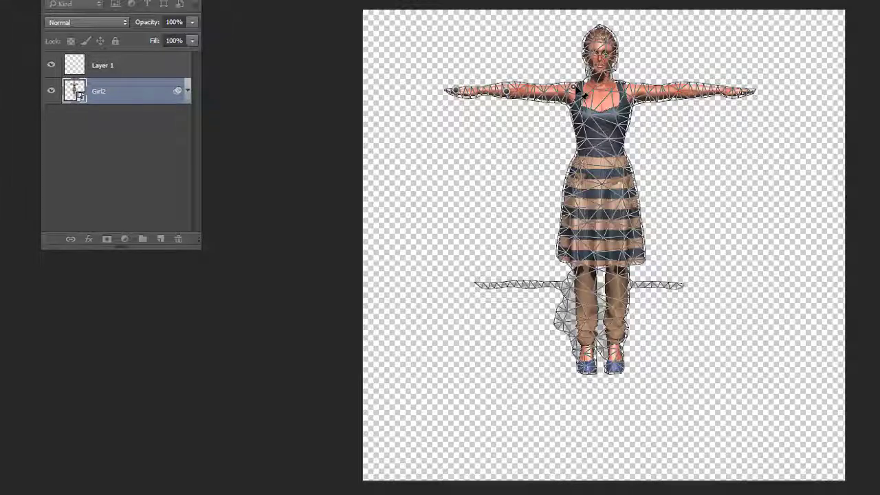
pyautogui.moveTo(580, 88); pyautogui.dragTo(579, 47)
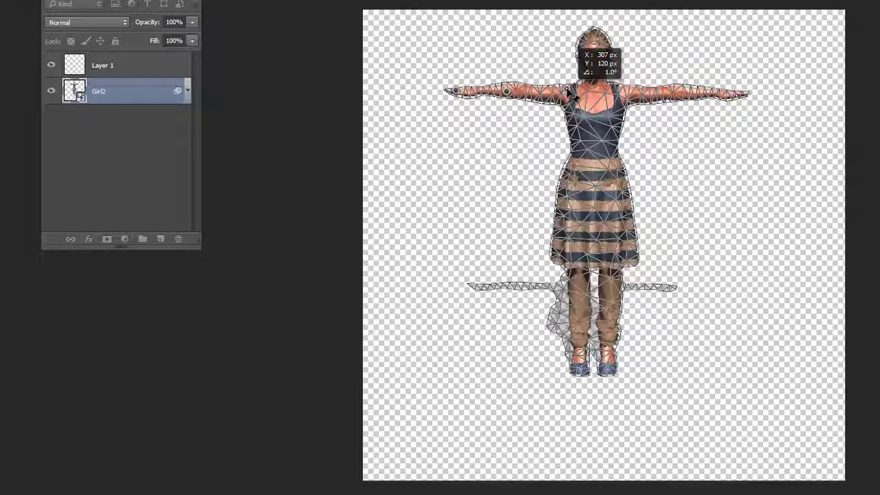
pyautogui.click(621, 88)
pyautogui.click(670, 91)
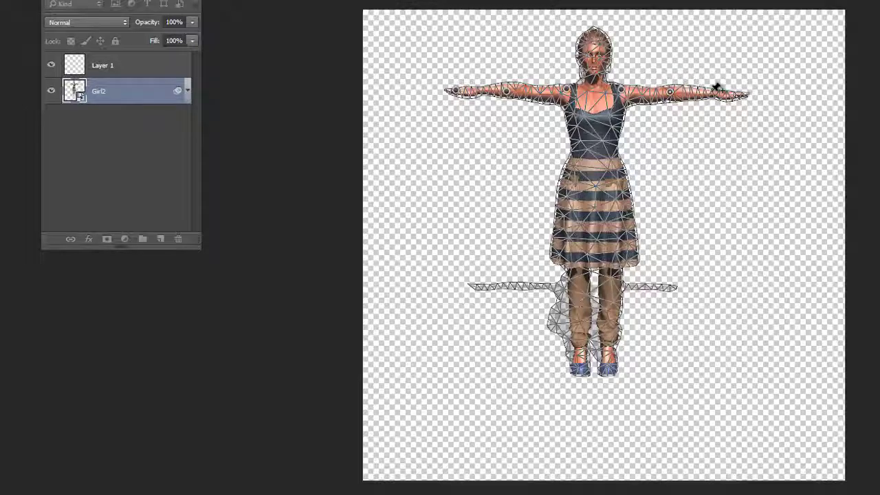
# - Pin the character's left hand and bend that forearm downward, and bend the right arm upward with its hand and elbow pins
pyautogui.moveTo(722, 102); pyautogui.dragTo(668, 138)
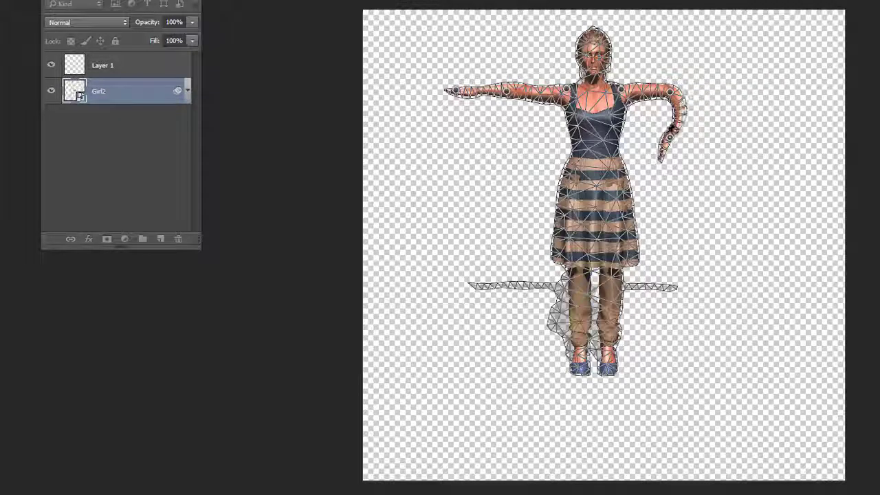
pyautogui.moveTo(509, 93); pyautogui.dragTo(515, 127)
pyautogui.moveTo(494, 95); pyautogui.dragTo(517, 91)
pyautogui.moveTo(513, 130); pyautogui.dragTo(512, 111)
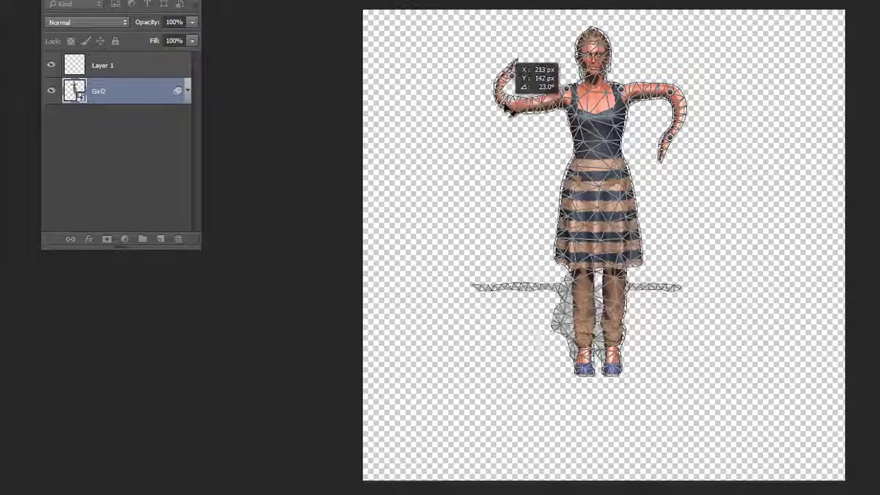
pyautogui.moveTo(512, 72); pyautogui.dragTo(526, 48)
# - Pin the character's head, chin, chest and waist, and tilt the head slightly toward her left shoulder
pyautogui.click(596, 33)
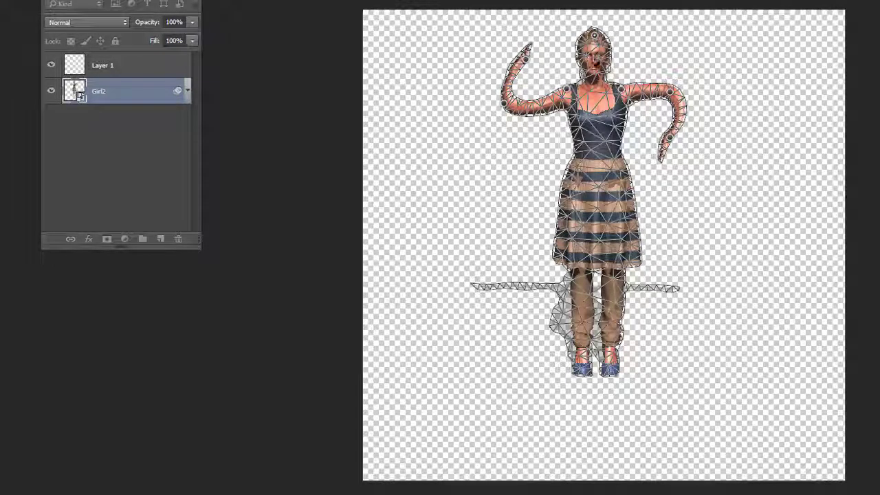
pyautogui.moveTo(600, 69); pyautogui.dragTo(612, 45)
pyautogui.click(596, 120)
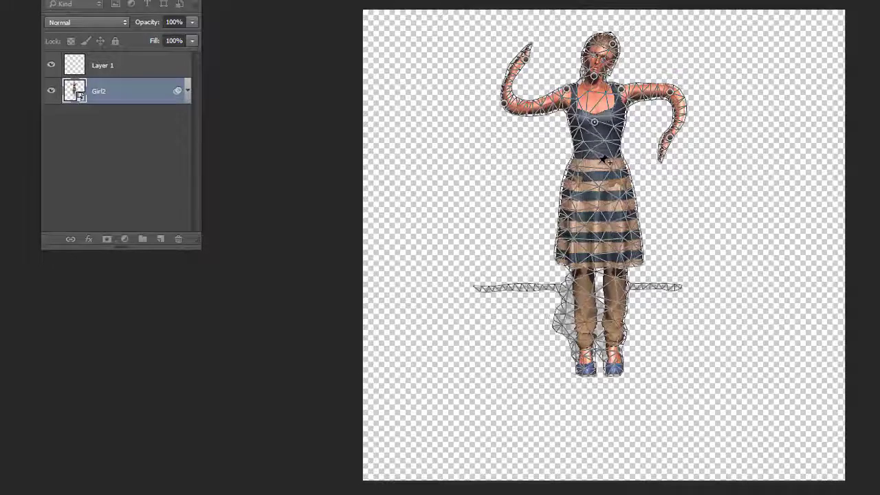
pyautogui.click(597, 162)
# - Pin the skirt, the right ankle and the right foot, and shift the legs slightly toward the character's right
pyautogui.click(605, 247)
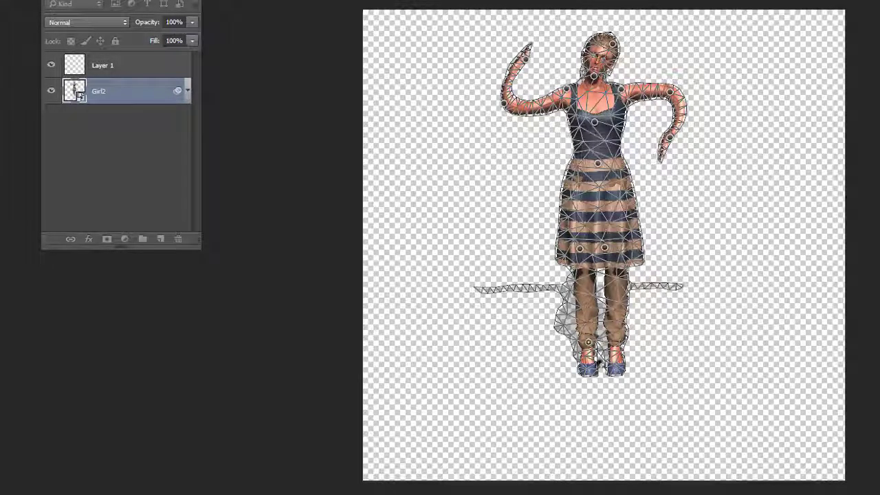
pyautogui.moveTo(594, 374); pyautogui.dragTo(584, 374)
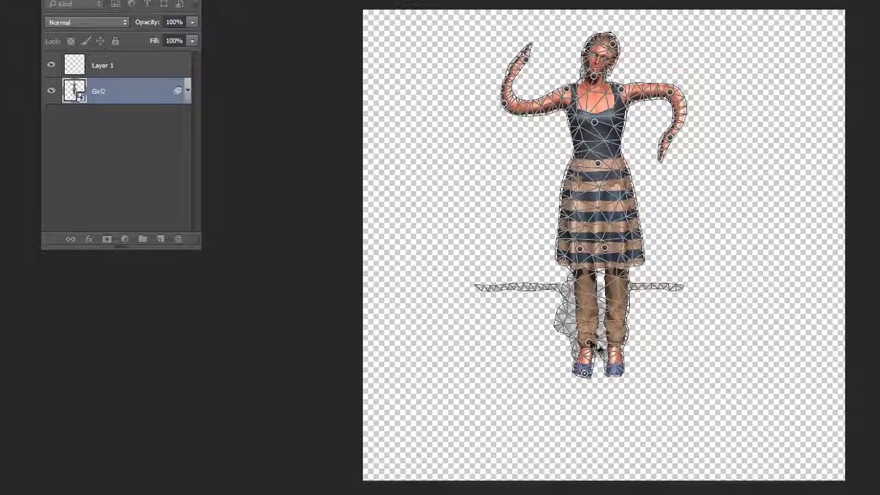
pyautogui.moveTo(589, 342); pyautogui.dragTo(579, 342)
pyautogui.click(608, 217)
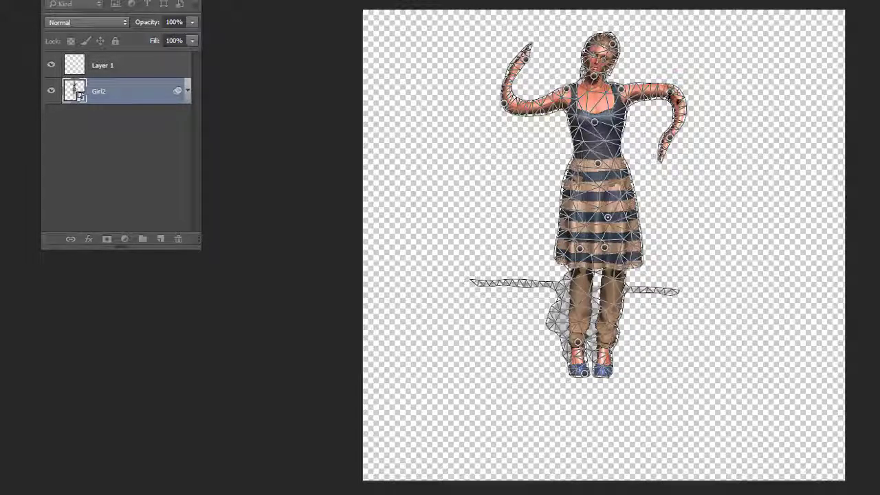
# - Straighten the bent left forearm with an extra pin below the elbow, and add pins along the upper arm
pyautogui.moveTo(690, 115); pyautogui.dragTo(681, 123)
pyautogui.moveTo(652, 95)
pyautogui.mouseDown()
pyautogui.moveTo(650, 75)
pyautogui.moveTo(654, 100)
pyautogui.mouseUp()
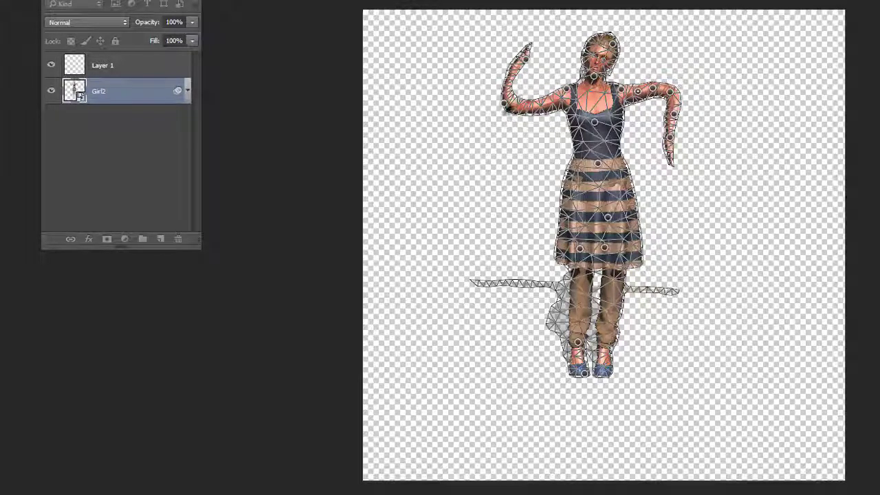
# - Remove the elbow and hand pins from the character's raised right arm
pyautogui.press('alt')
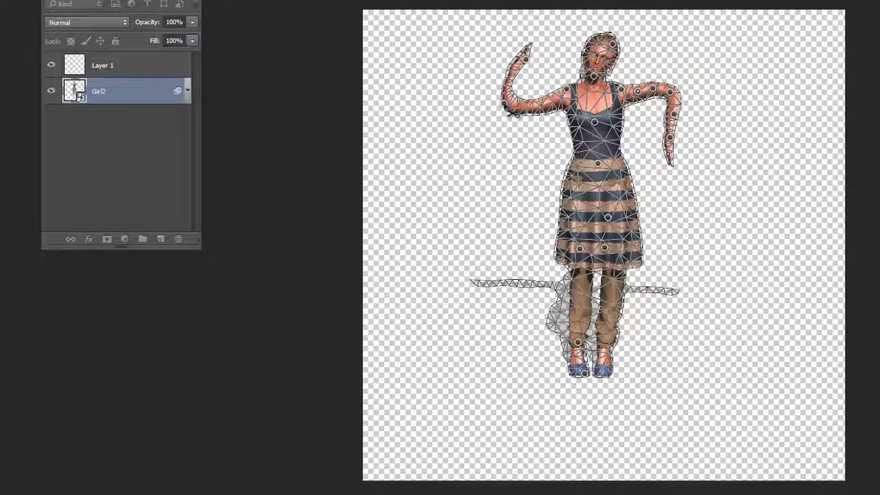
pyautogui.keyDown('alt'); pyautogui.click(505, 104); pyautogui.keyUp('alt')
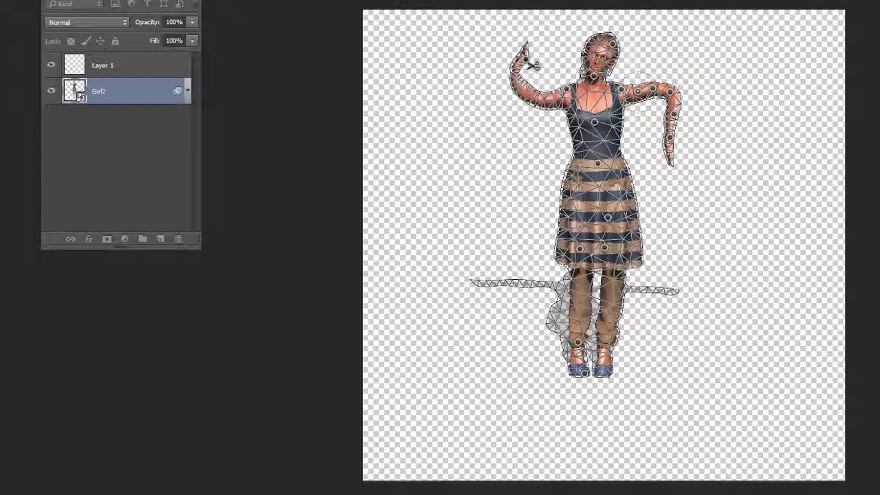
pyautogui.keyDown('alt'); pyautogui.click(531, 63); pyautogui.keyUp('alt')
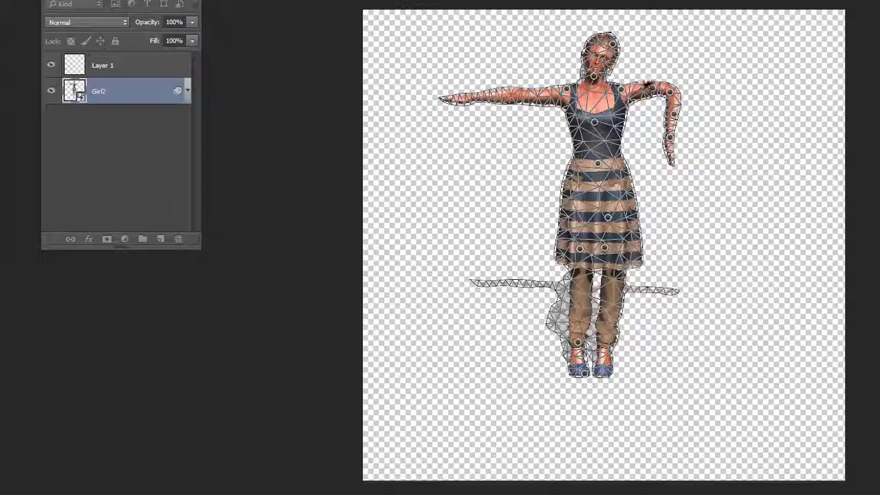
# - Remove the left elbow and upper-arm pins, move the left forearm pin up to the elbow, and rotate it
pyautogui.keyDown('alt'); pyautogui.click(670, 93); pyautogui.keyUp('alt')
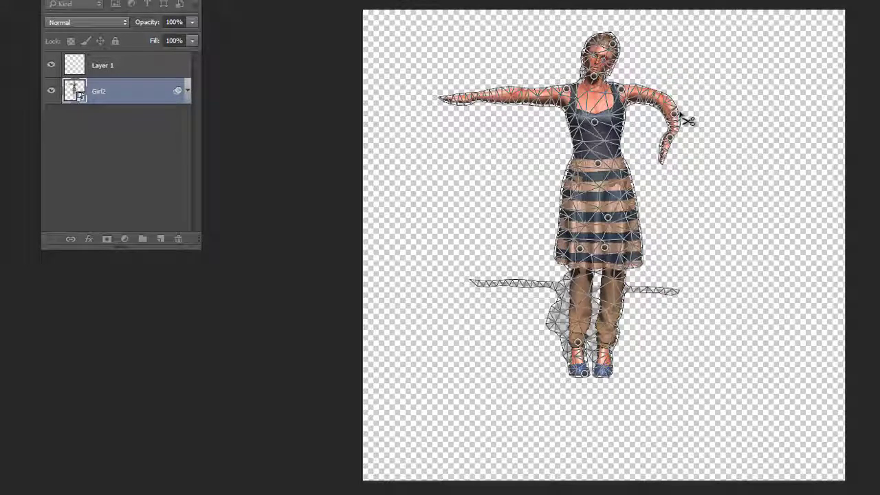
pyautogui.moveTo(674, 114); pyautogui.dragTo(676, 96)
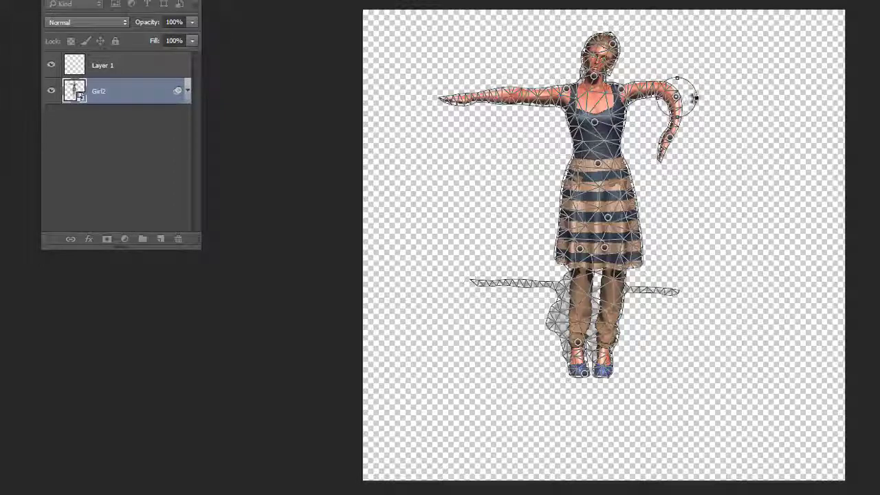
pyautogui.moveTo(696, 98); pyautogui.dragTo(623, 50)
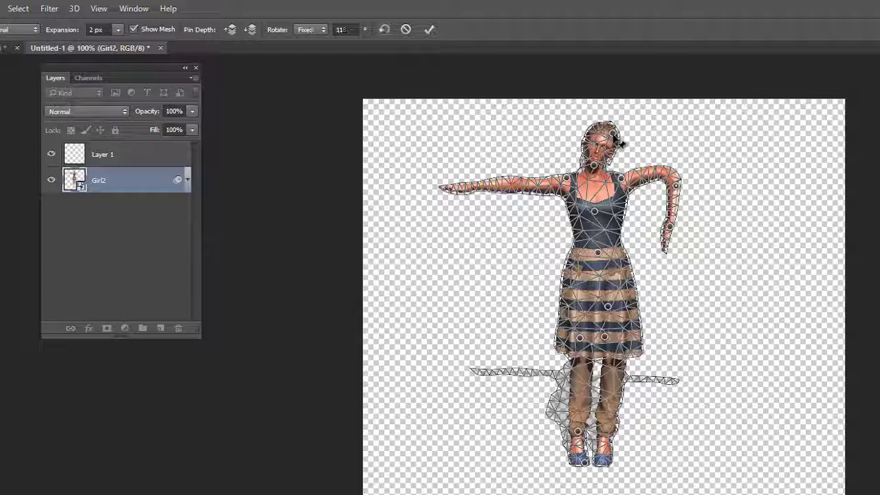
# - Rotate the warp pins on the character's head and chin to adjust the head's tilt
pyautogui.click(614, 135)
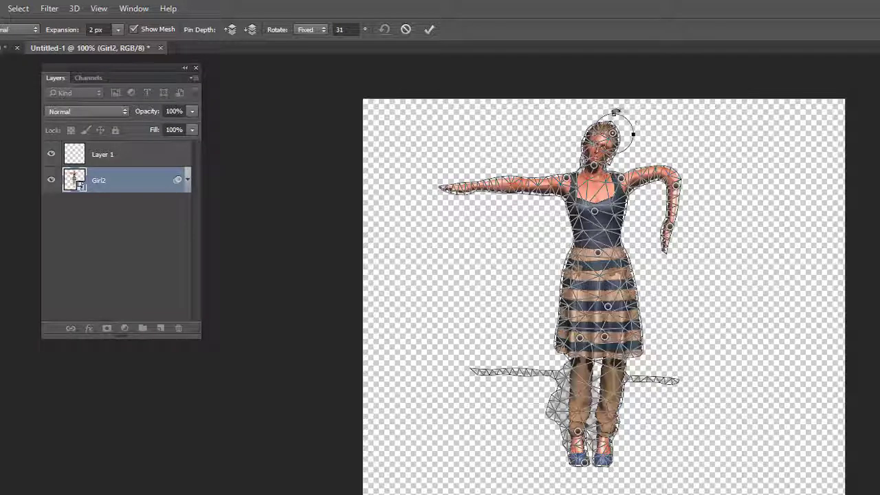
pyautogui.moveTo(633, 135); pyautogui.dragTo(681, 119)
pyautogui.click(594, 165)
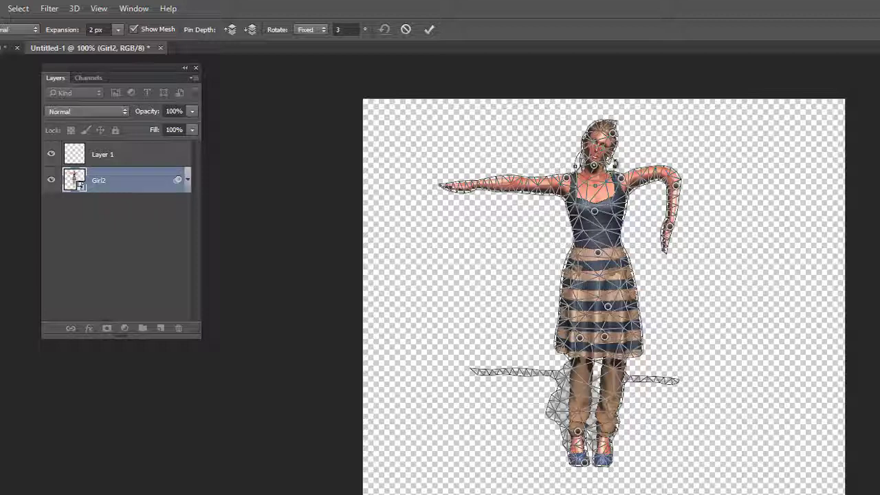
pyautogui.moveTo(616, 160); pyautogui.dragTo(627, 110)
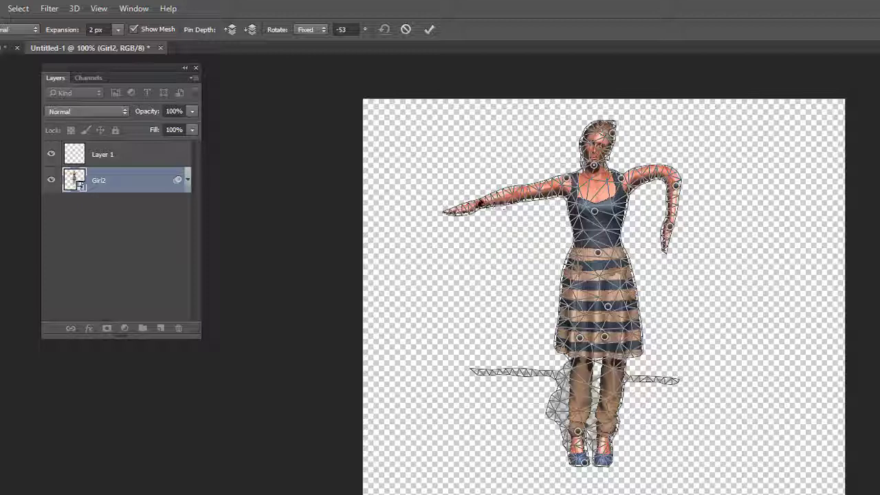
# - Pin the character's right elbow and hand again, and pull the hand far down to stretch the forearm
pyautogui.moveTo(506, 198); pyautogui.dragTo(507, 195)
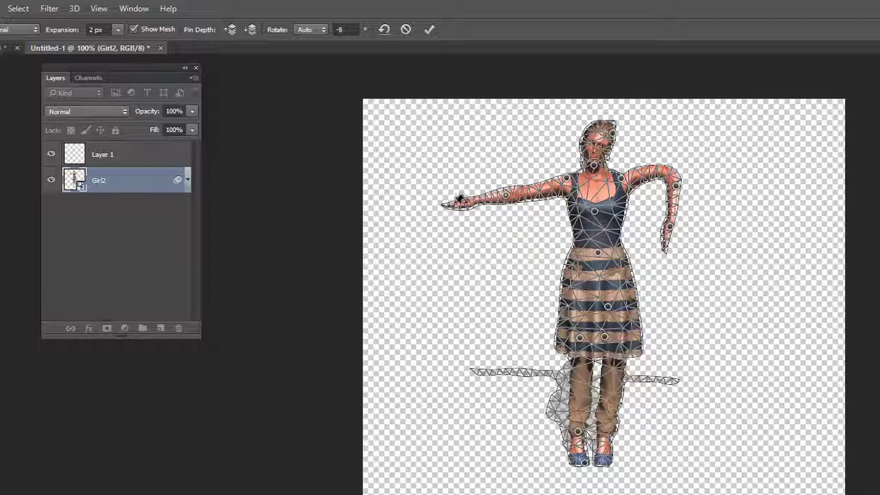
pyautogui.moveTo(454, 201); pyautogui.dragTo(404, 355)
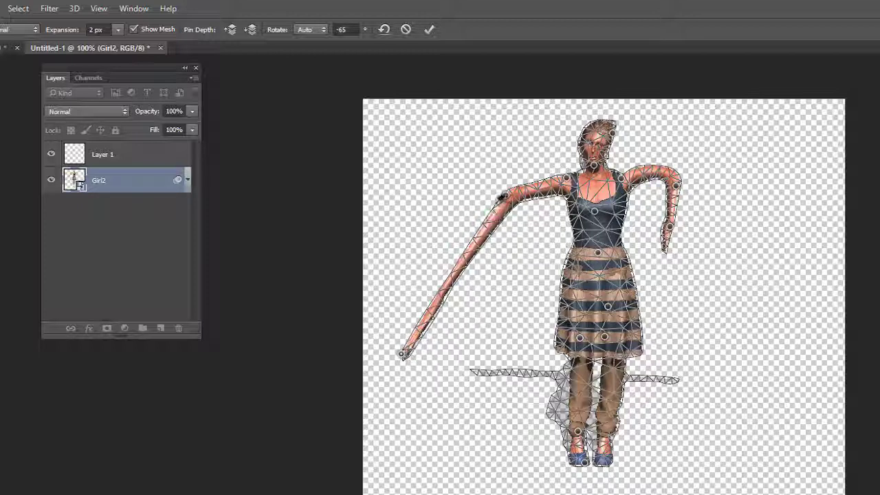
# - Reposition the elbow, shoulder, chest and hand pins so the character's right arm bends at the elbow and the forearm hangs down
pyautogui.moveTo(506, 196); pyautogui.dragTo(420, 231)
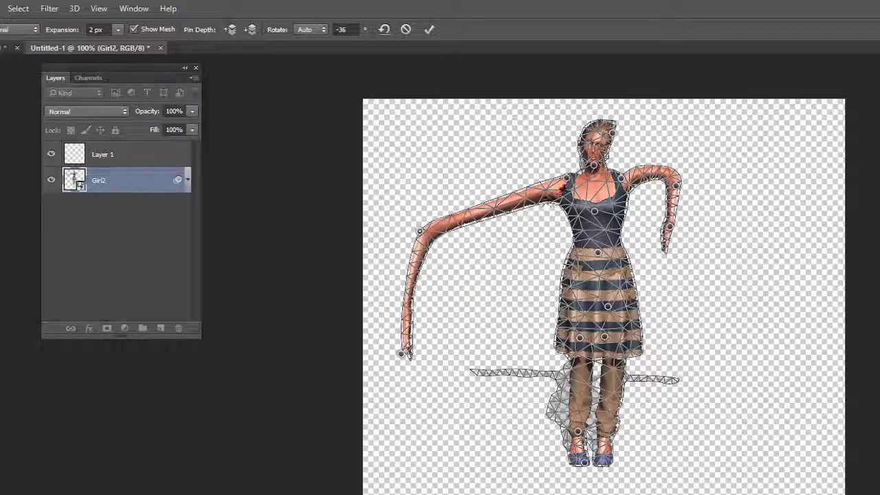
pyautogui.moveTo(565, 177)
pyautogui.mouseDown()
pyautogui.moveTo(472, 179)
pyautogui.moveTo(465, 168)
pyautogui.moveTo(555, 187)
pyautogui.mouseUp()
pyautogui.moveTo(595, 211); pyautogui.dragTo(598, 206)
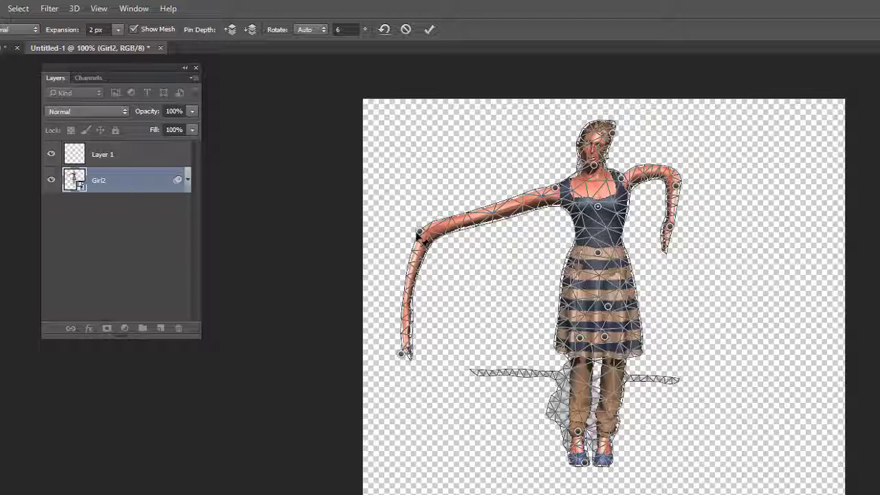
pyautogui.moveTo(419, 232); pyautogui.dragTo(467, 220)
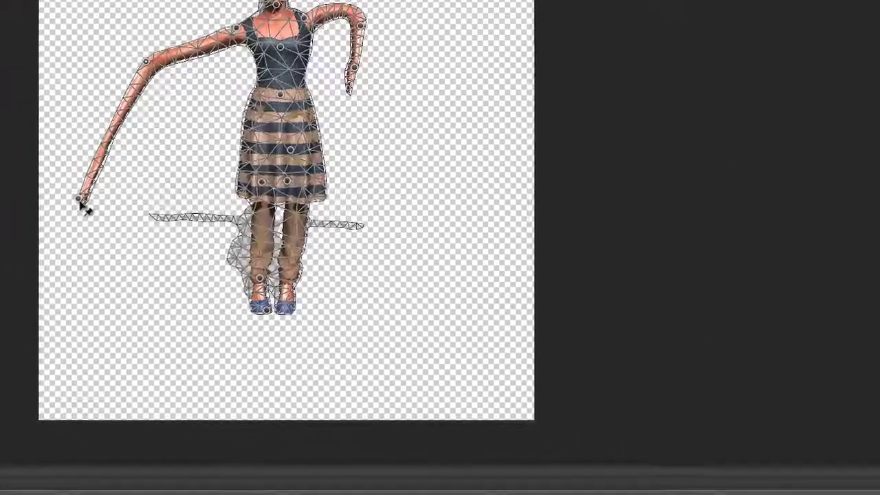
pyautogui.moveTo(78, 200); pyautogui.dragTo(155, 113)
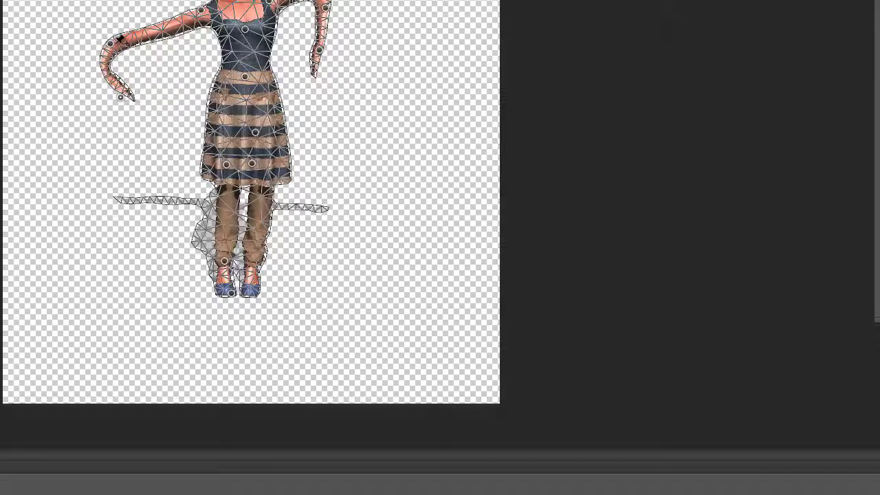
pyautogui.moveTo(110, 44); pyautogui.dragTo(154, 13)
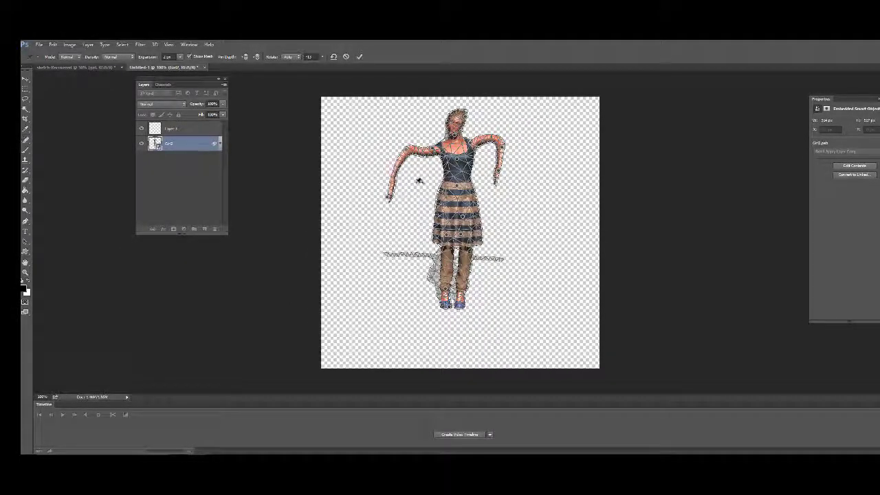
pyautogui.click(25, 79)
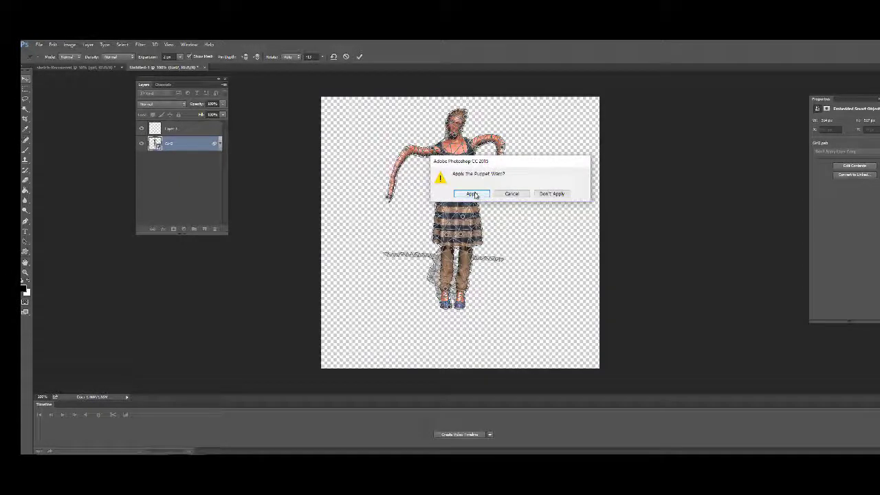
pyautogui.click(520, 195)
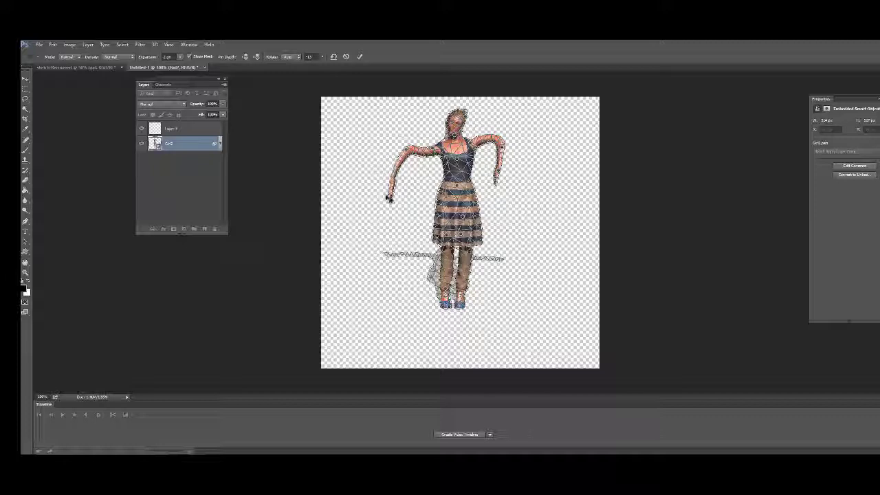
# - Swing the right forearm across the character's waist, tucking the elbow against the body and extending the hand past the skirt
pyautogui.moveTo(390, 199); pyautogui.dragTo(494, 180)
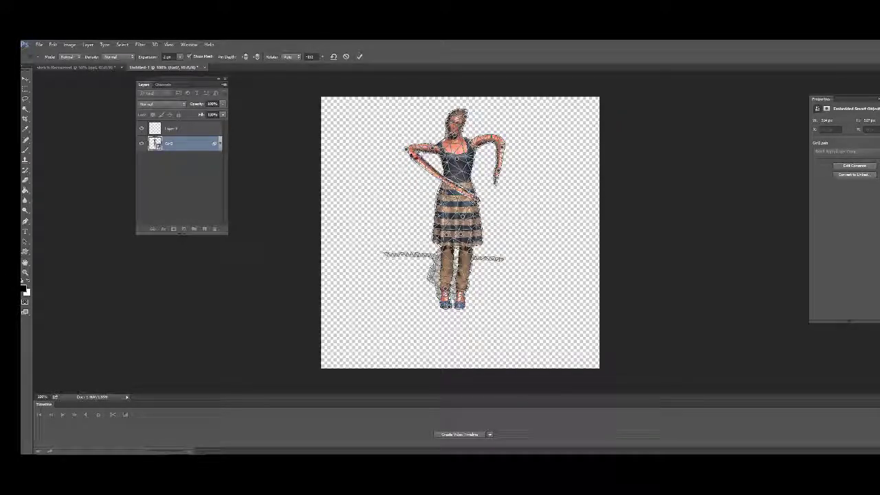
pyautogui.moveTo(416, 161); pyautogui.dragTo(436, 166)
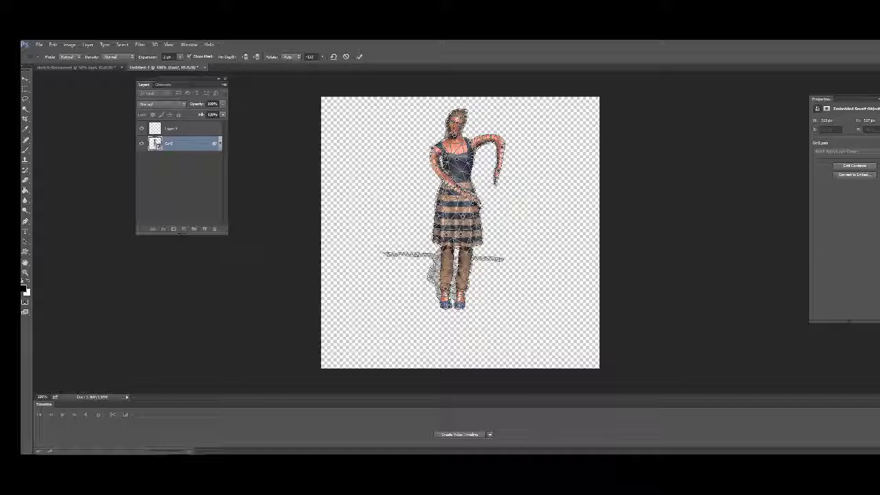
pyautogui.moveTo(475, 198); pyautogui.dragTo(506, 221)
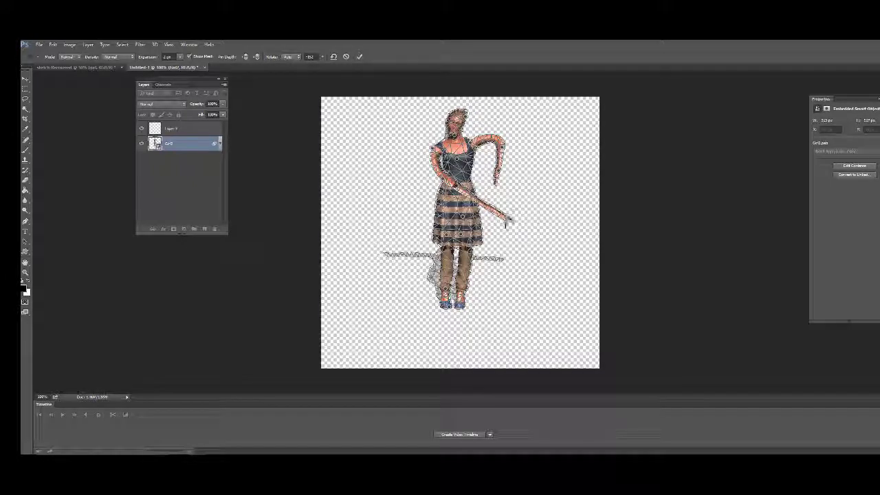
pyautogui.moveTo(454, 187)
pyautogui.mouseDown()
pyautogui.moveTo(464, 197)
pyautogui.moveTo(456, 189)
pyautogui.mouseUp()
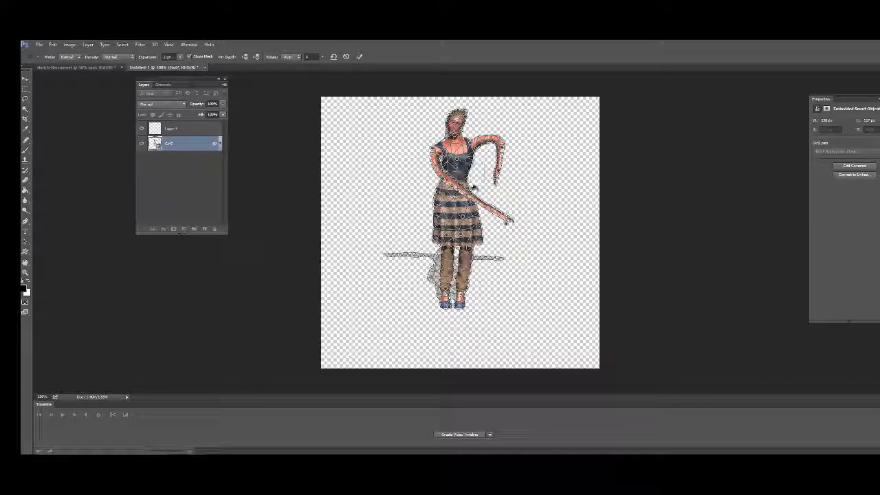
# - Change the right hand pin's depth to place the forearm behind the skirt, and move the elbow pin outward
pyautogui.click(508, 221)
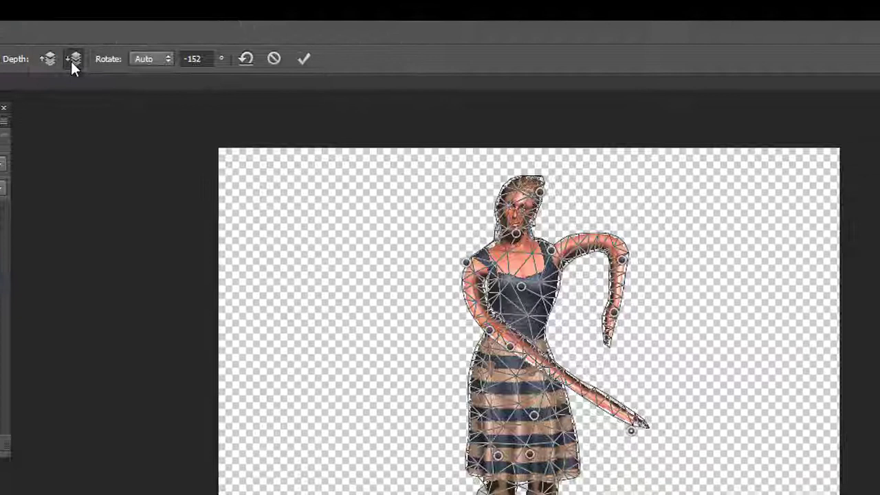
pyautogui.click(190, 103)
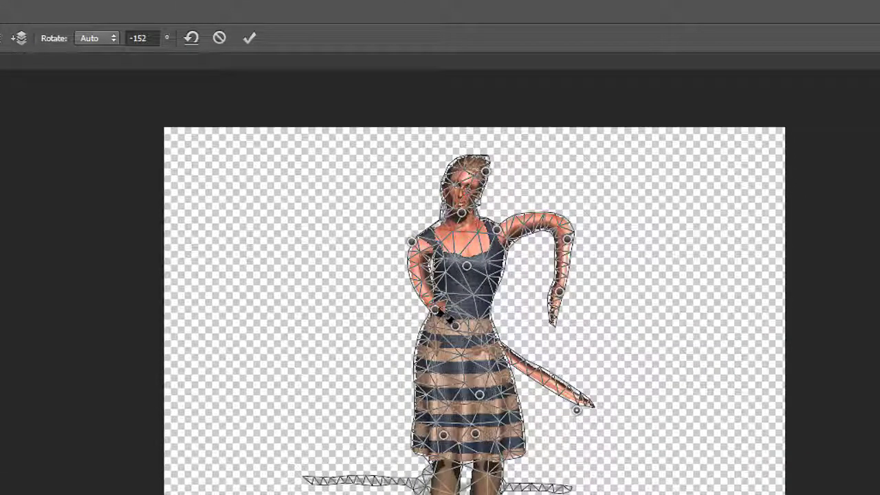
pyautogui.moveTo(436, 310); pyautogui.dragTo(410, 293)
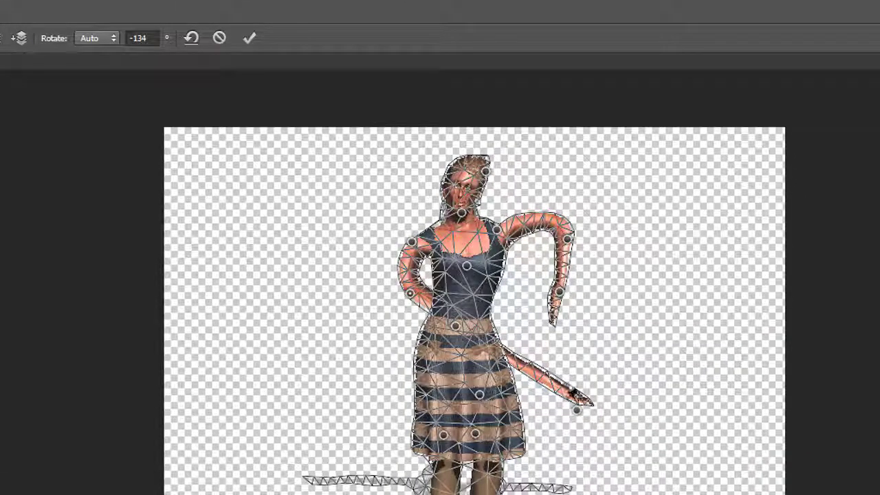
pyautogui.click(46, 37)
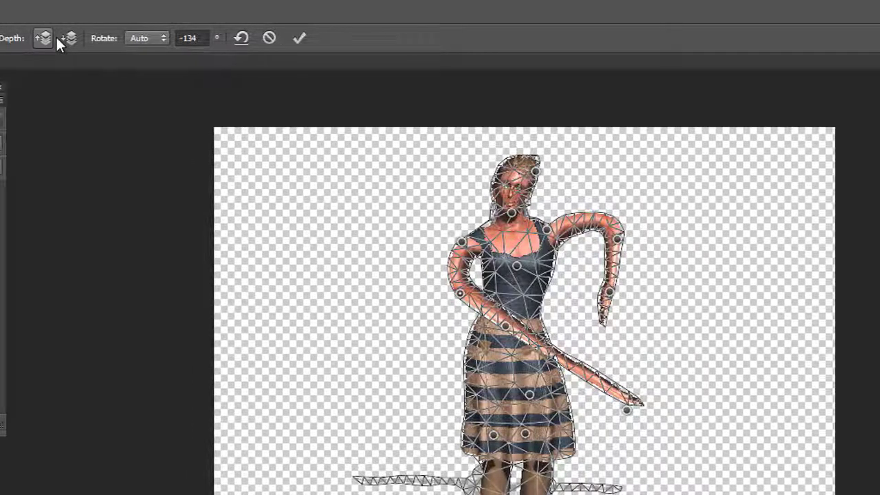
pyautogui.click(22, 38)
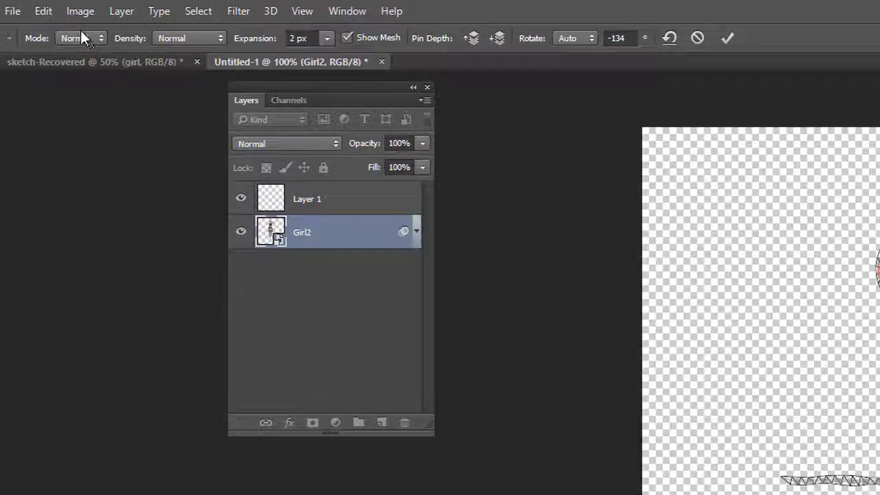
# - Set the warp mode to Rigid, swing the right arm back out with the forearm hanging down, and adjust the left elbow pin
pyautogui.click(81, 37)
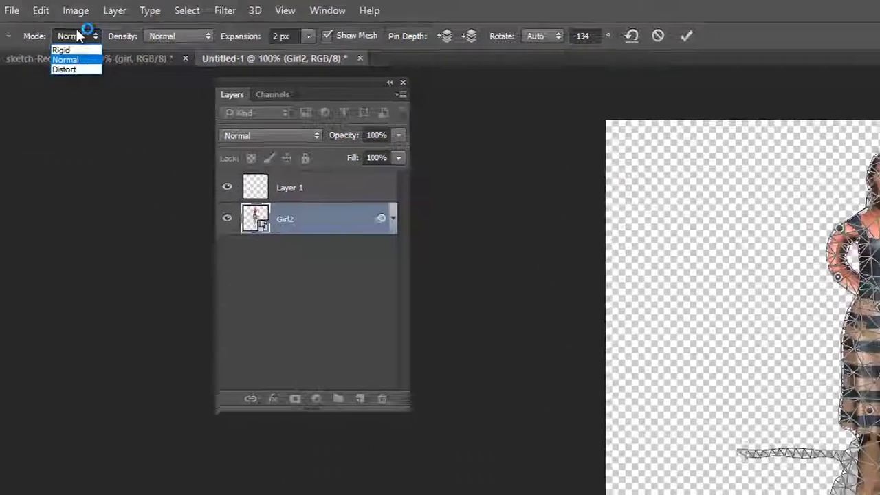
pyautogui.click(82, 52)
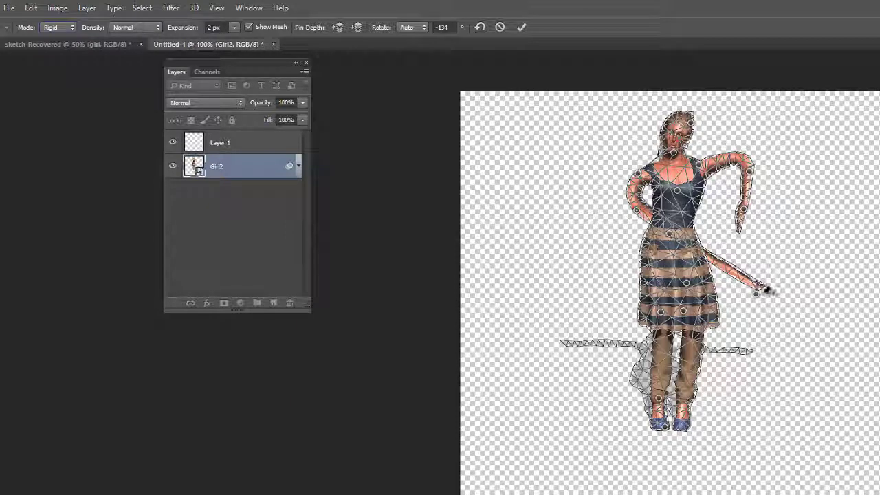
pyautogui.moveTo(759, 295); pyautogui.dragTo(581, 203)
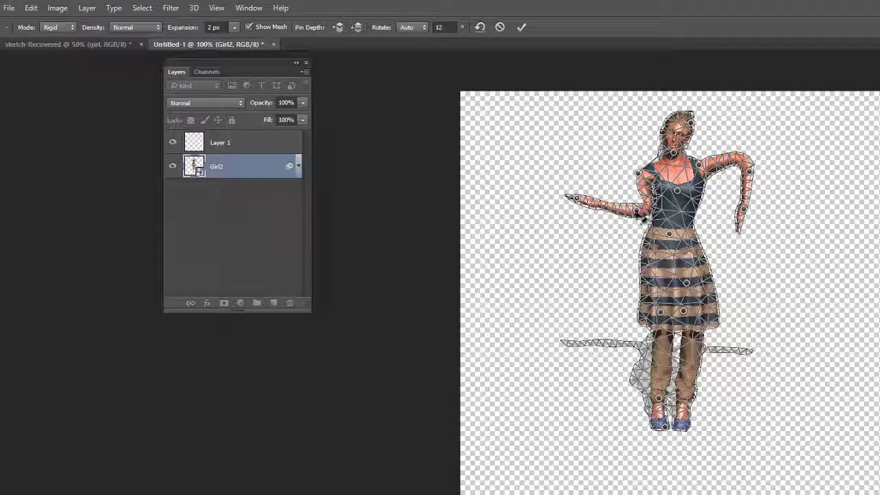
pyautogui.moveTo(637, 210); pyautogui.dragTo(605, 166)
pyautogui.moveTo(595, 231); pyautogui.dragTo(604, 227)
pyautogui.moveTo(637, 147); pyautogui.dragTo(631, 142)
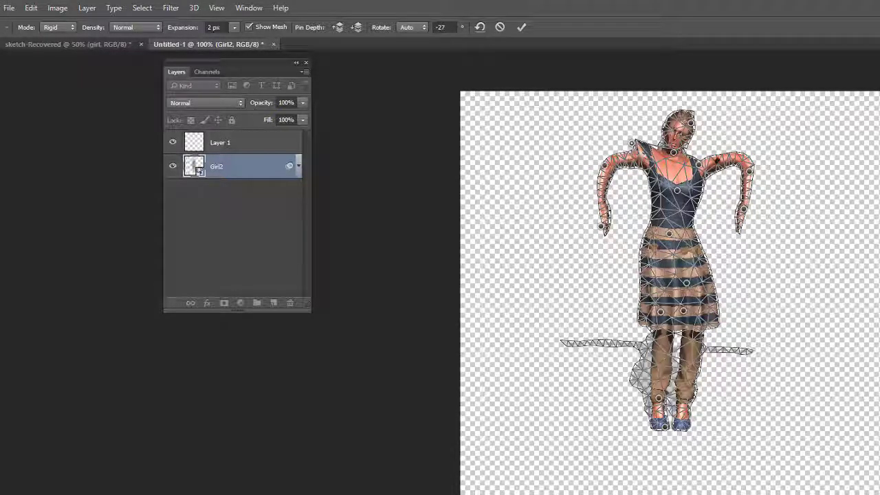
pyautogui.moveTo(757, 179); pyautogui.dragTo(755, 177)
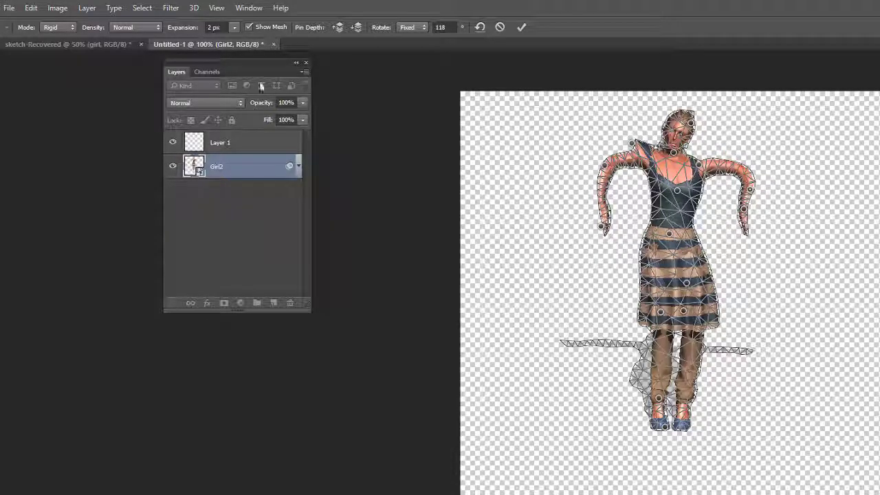
# - Try the Distort warp mode with a small move of the right shoulder pin, and return the mode to Normal
pyautogui.click(68, 29)
pyautogui.click(69, 52)
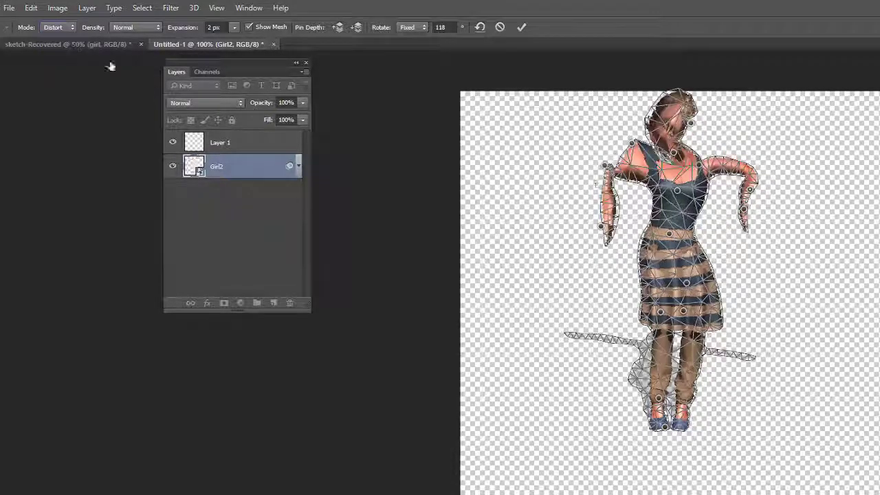
pyautogui.moveTo(631, 145); pyautogui.dragTo(630, 157)
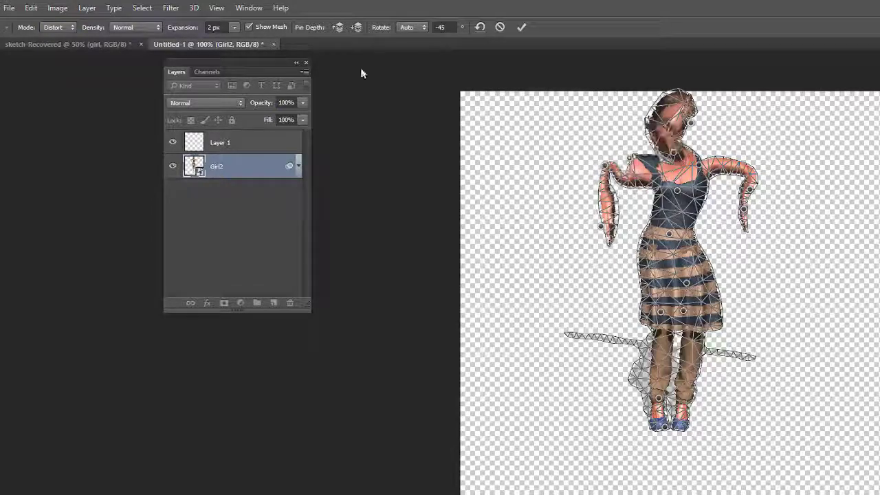
pyautogui.click(59, 28)
pyautogui.click(51, 43)
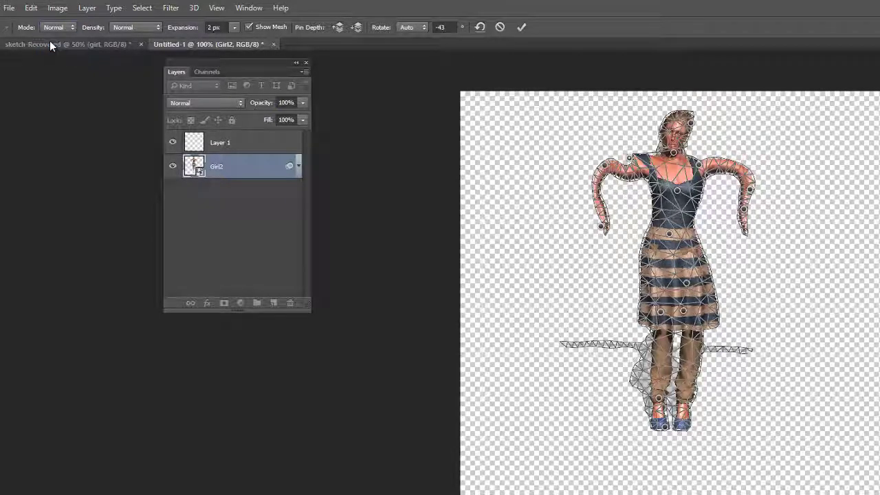
# - Set the mesh density to Fewer Points and readjust the character's neck, head and left shoulder pins, keeping the Normal mode
pyautogui.click(152, 28)
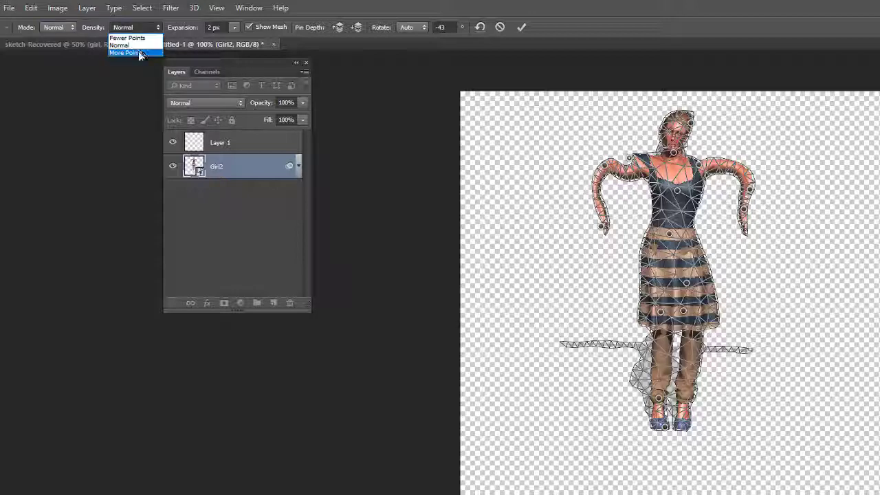
pyautogui.click(138, 40)
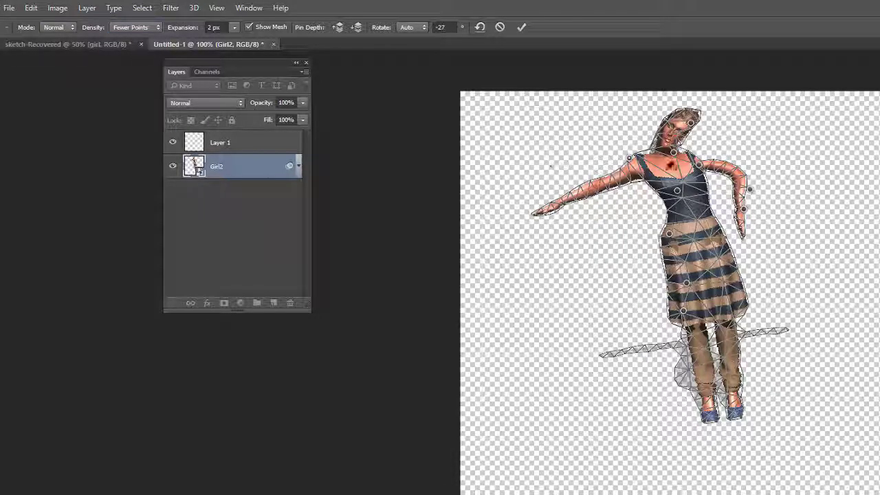
pyautogui.moveTo(674, 152); pyautogui.dragTo(669, 162)
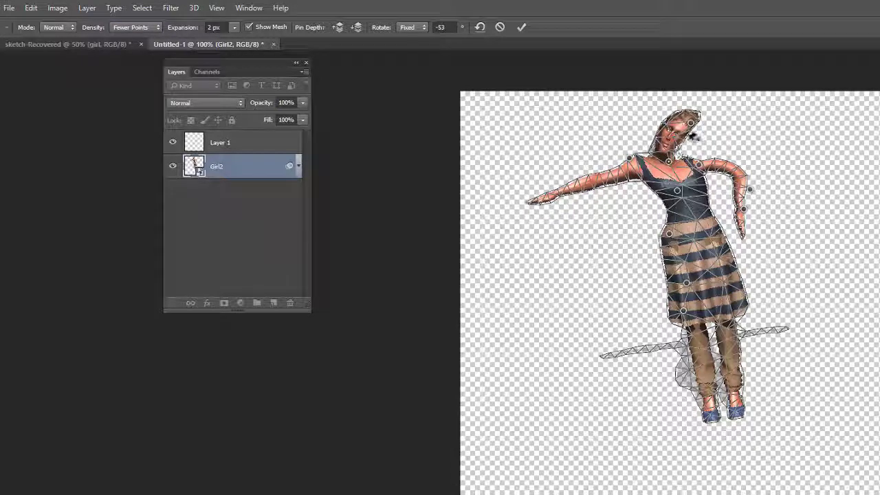
pyautogui.moveTo(698, 134); pyautogui.dragTo(651, 114)
pyautogui.click(677, 114)
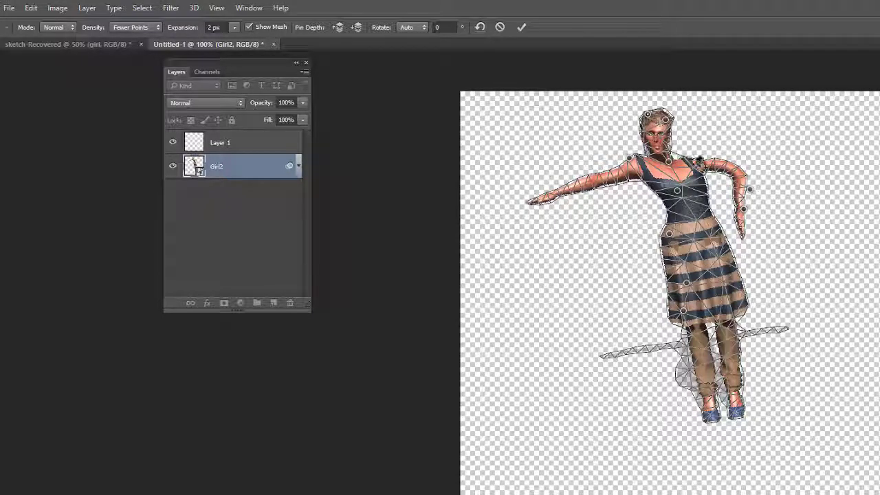
pyautogui.moveTo(699, 165); pyautogui.dragTo(681, 160)
pyautogui.click(55, 27)
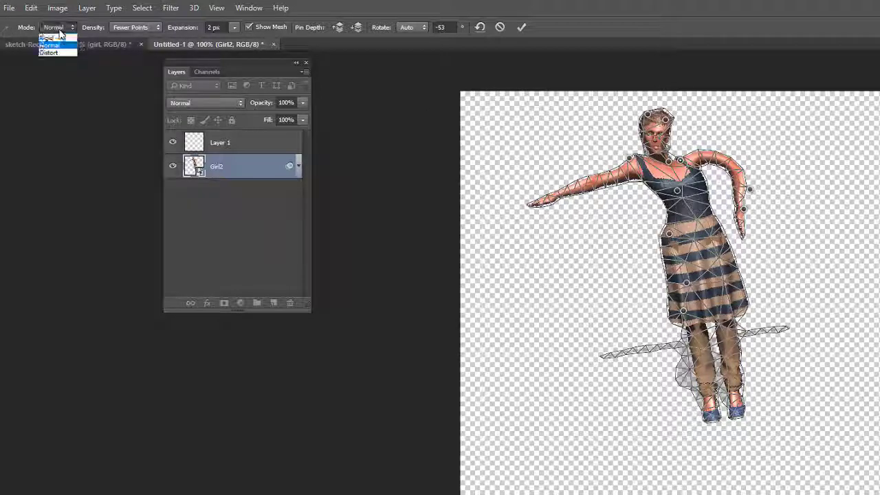
pyautogui.click(69, 45)
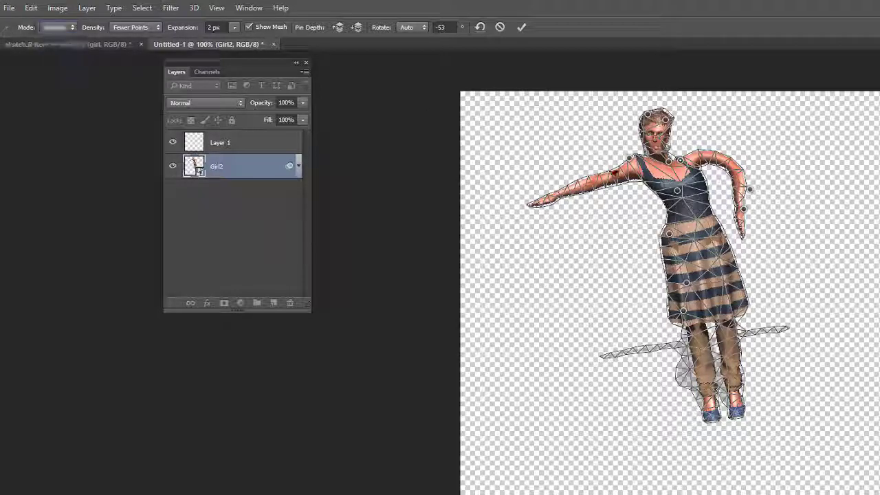
# - Remove all warp pins, cancel the Puppet Warp, and delete the Girl2 layer
pyautogui.click(480, 27)
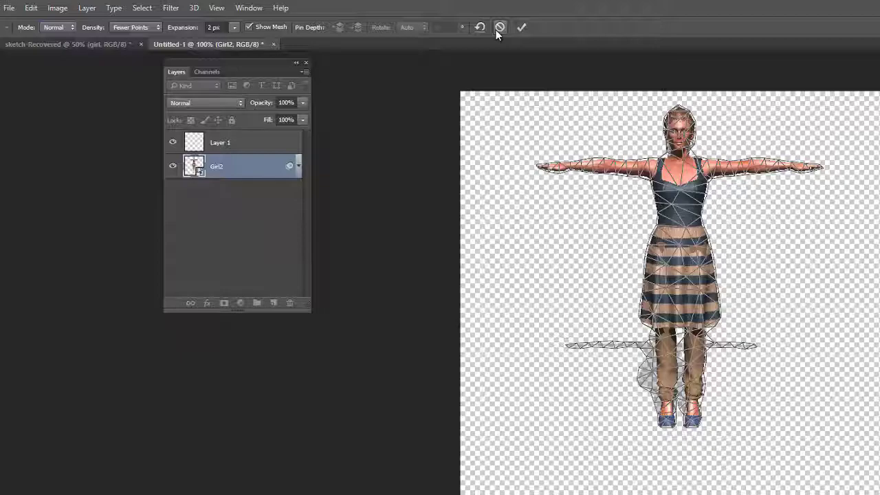
pyautogui.click(498, 28)
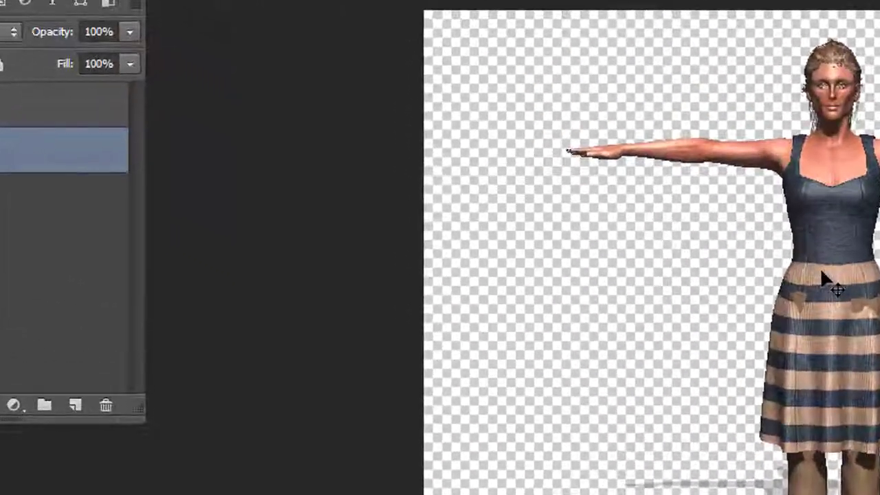
pyautogui.press('Delete')
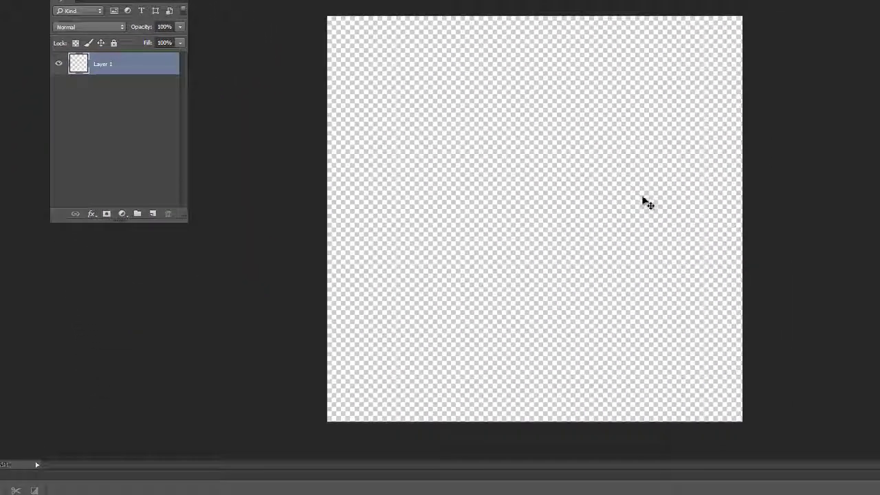
# - Paste the snake drawing, scale it down with Free Transform, and position it fully within the canvas
pyautogui.hotkey('ctrl', 'v')
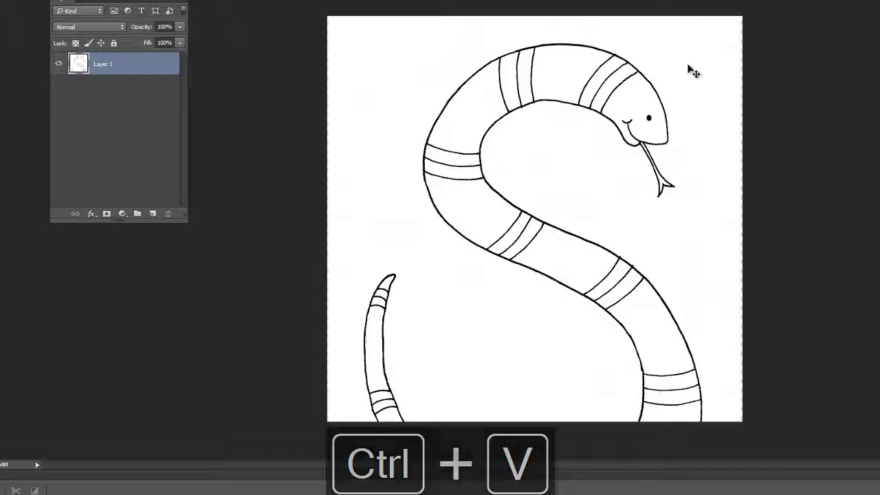
pyautogui.hotkey('ctrl', 't')
pyautogui.moveTo(734, 23); pyautogui.dragTo(598, 206)
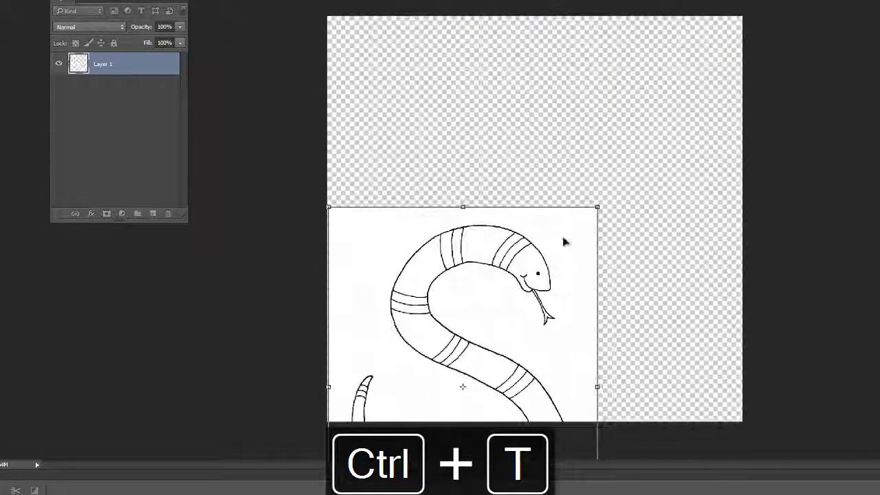
pyautogui.moveTo(564, 242)
pyautogui.mouseDown()
pyautogui.moveTo(658, 84)
pyautogui.moveTo(618, 86)
pyautogui.mouseUp()
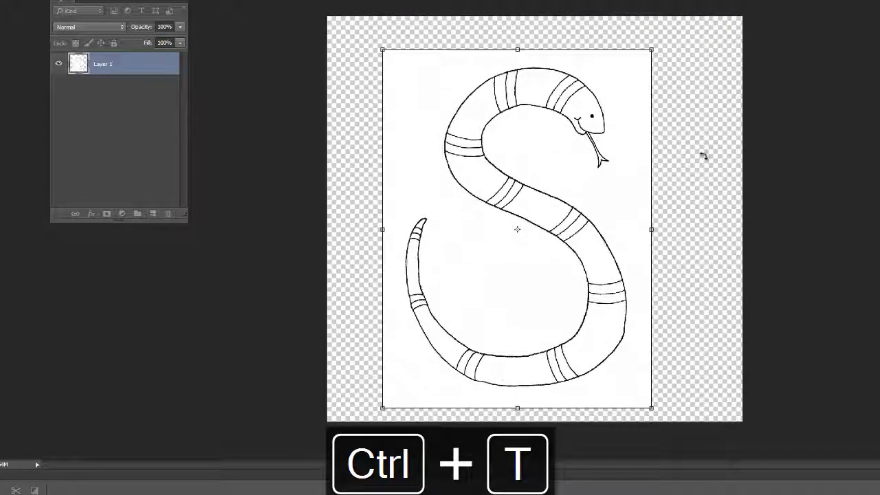
pyautogui.press('Return')
pyautogui.moveTo(612, 199)
pyautogui.mouseDown()
pyautogui.moveTo(583, 131)
pyautogui.moveTo(580, 172)
pyautogui.mouseUp()
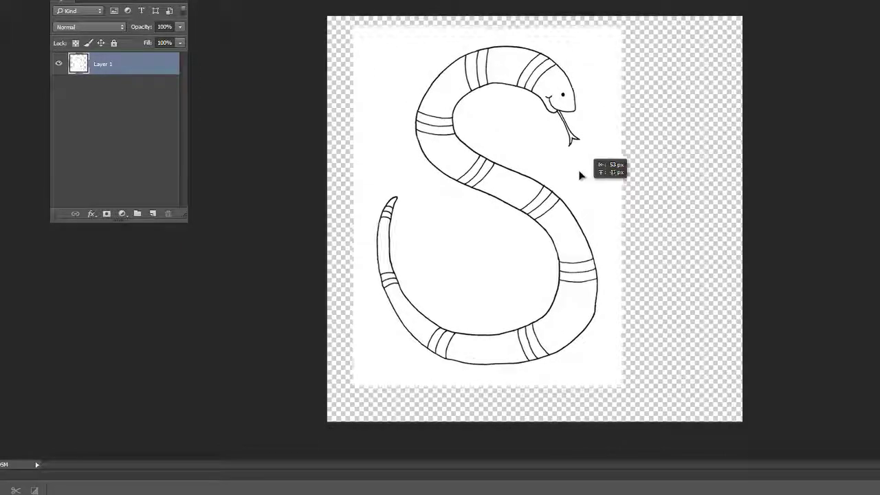
# - Remove the white background around the snake with the Magic Wand tool and clear the selection
pyautogui.press('w')
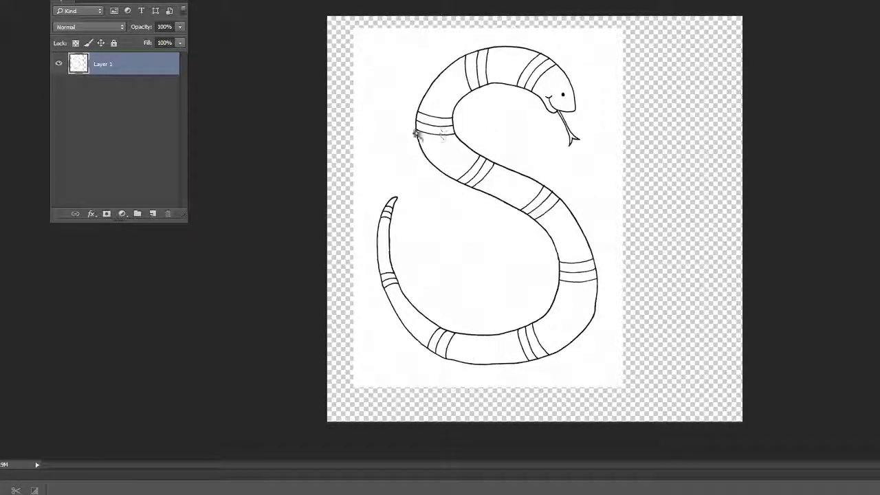
pyautogui.click(378, 121)
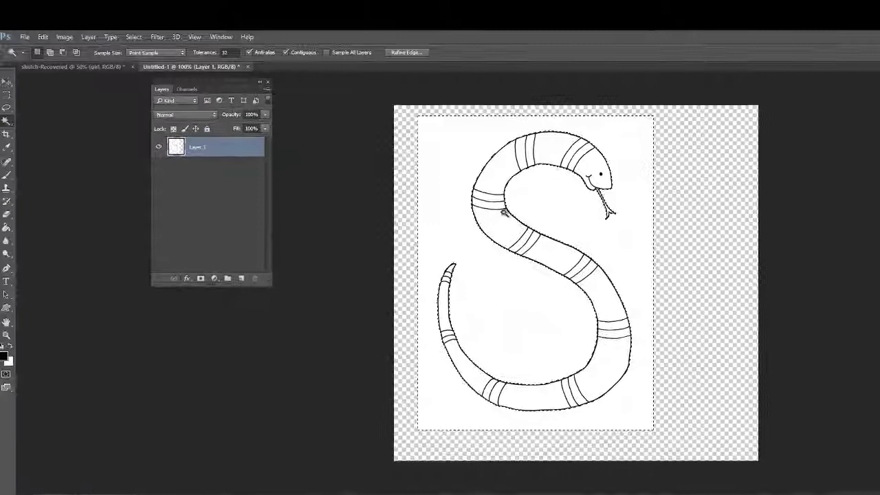
pyautogui.press('Delete')
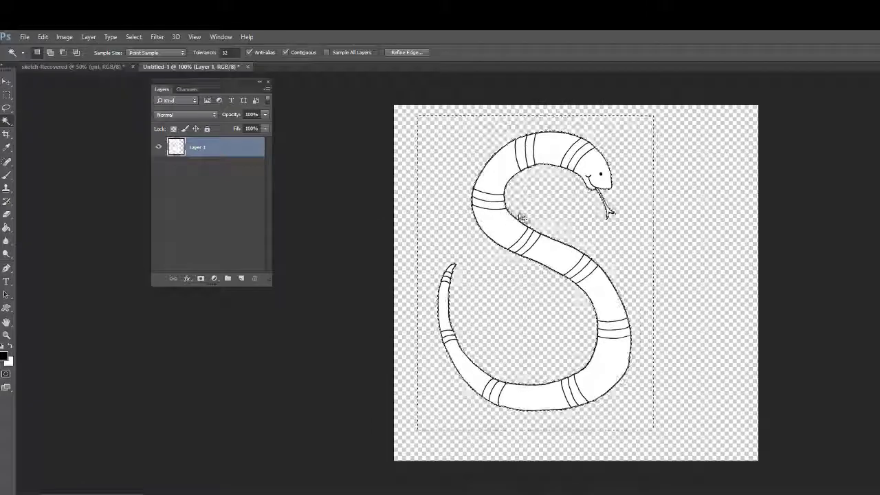
pyautogui.hotkey('ctrl', 'd')
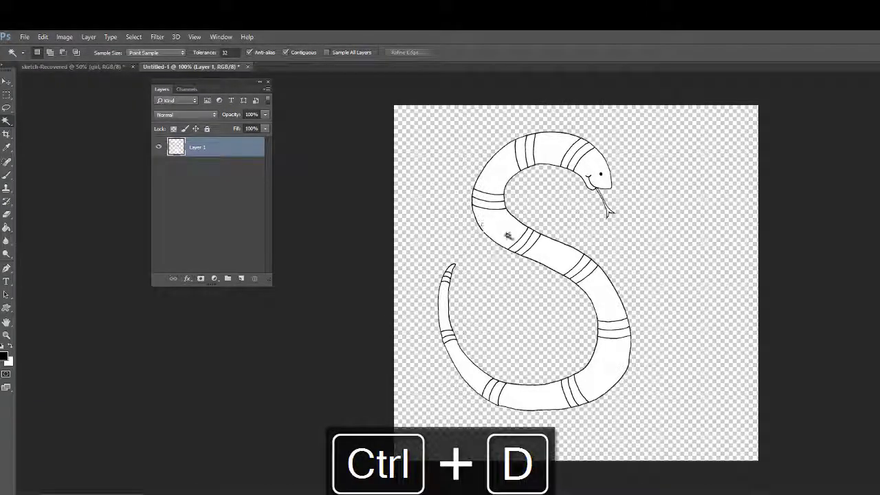
# - Rename Layer 1 to snake
pyautogui.doubleClick(191, 148)
pyautogui.write('snake')
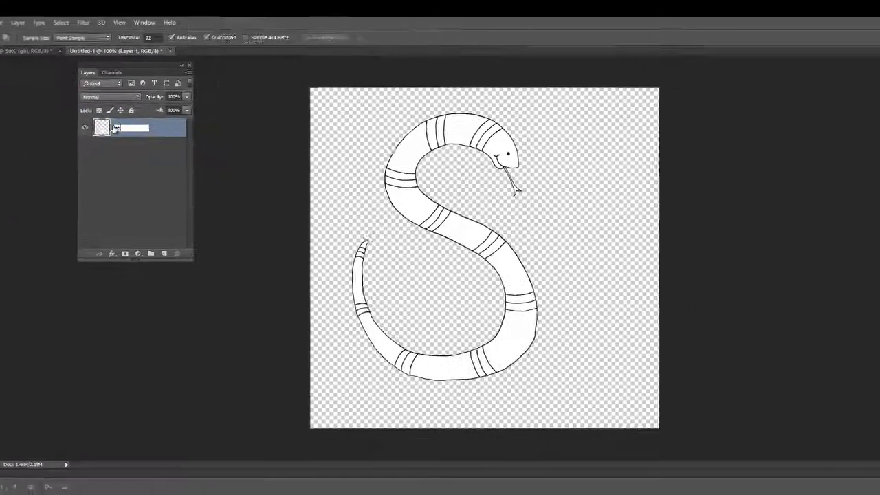
pyautogui.press('Return')
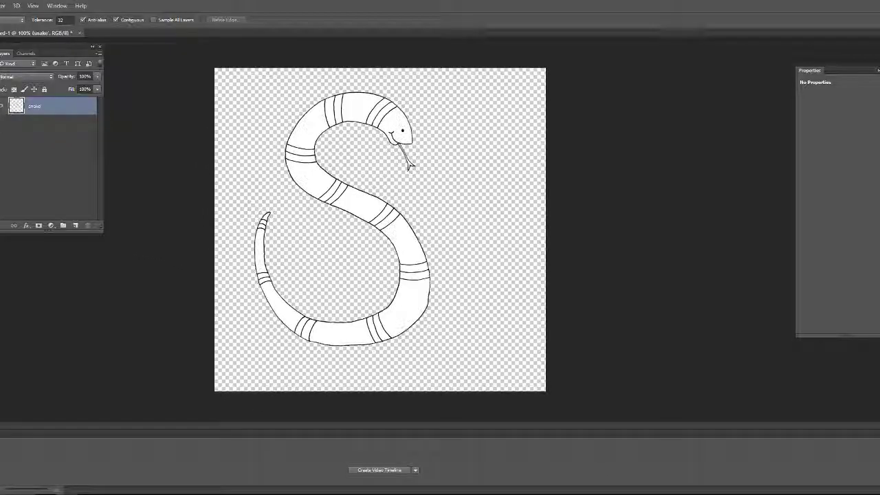
# - Start a Puppet Warp on the snake and place pins at the stripes along its body, beginning at the tail tip
pyautogui.click(7, 56)
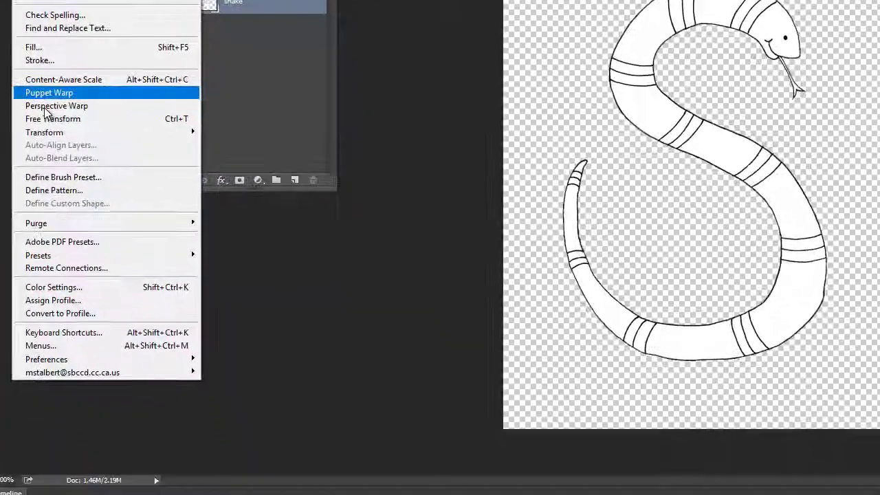
pyautogui.click(87, 254)
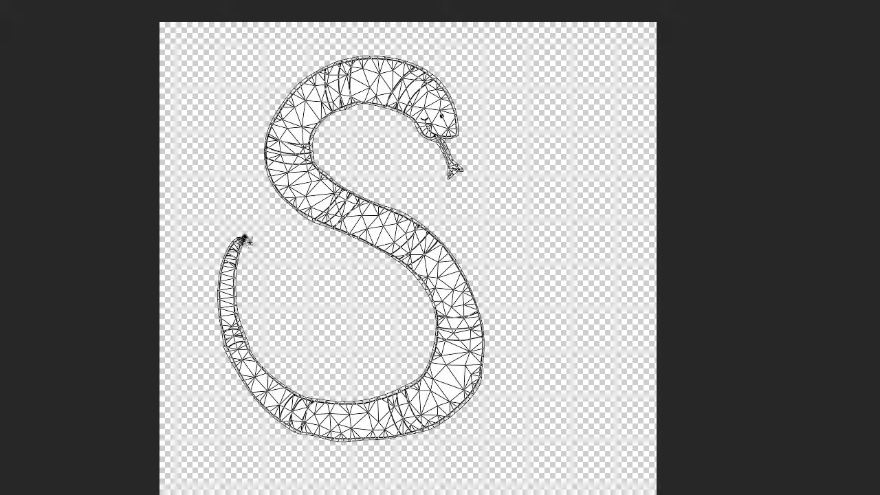
pyautogui.click(241, 238)
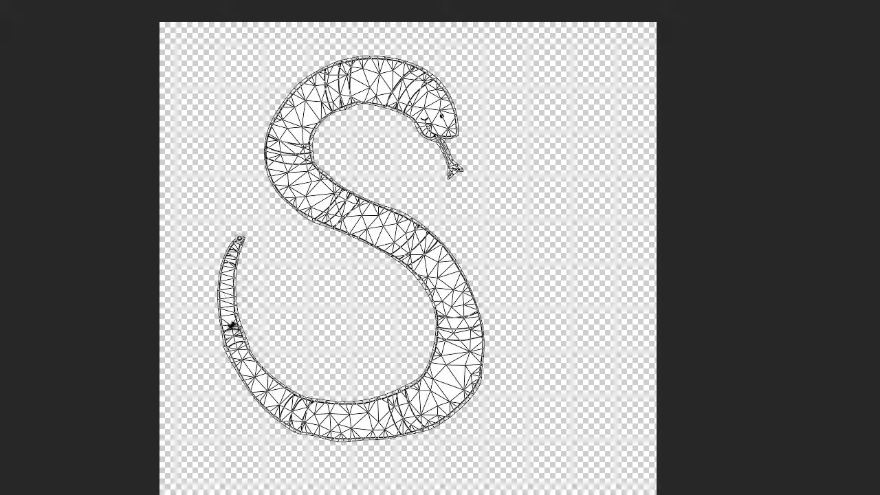
pyautogui.click(231, 331)
pyautogui.click(303, 410)
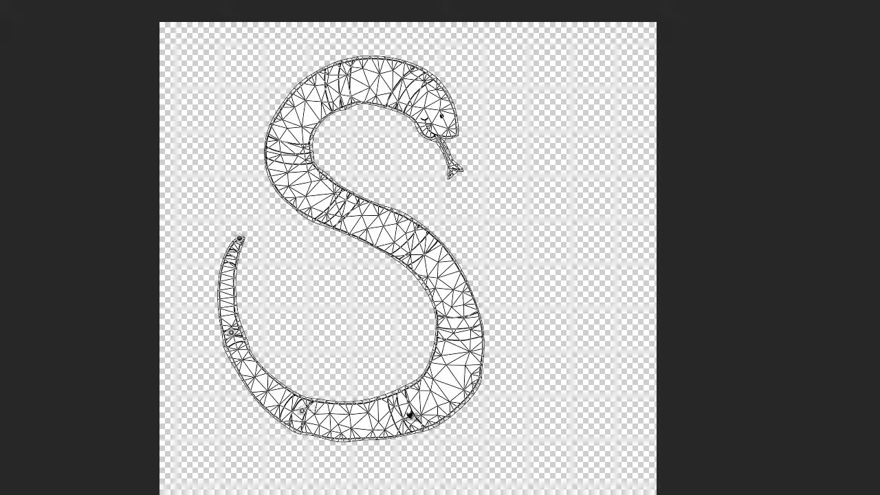
pyautogui.click(416, 412)
pyautogui.click(470, 317)
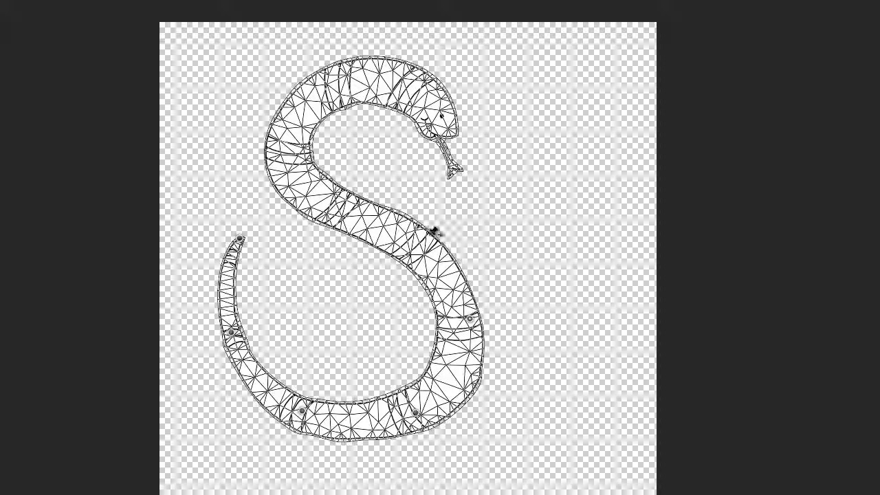
pyautogui.click(412, 244)
pyautogui.click(341, 206)
pyautogui.click(281, 143)
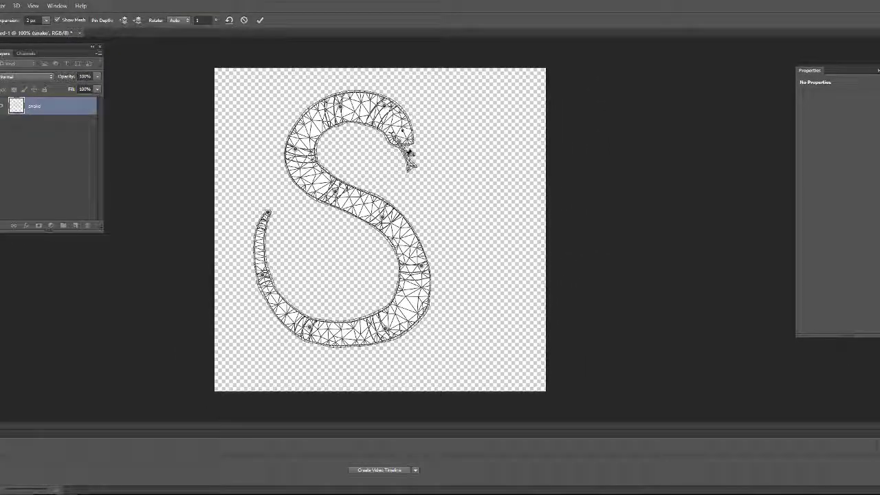
# - Try adding warp pins to the snake's tongue and undo them
pyautogui.moveTo(409, 154); pyautogui.dragTo(413, 165)
pyautogui.click(414, 166)
pyautogui.hotkey('ctrl', 'z')
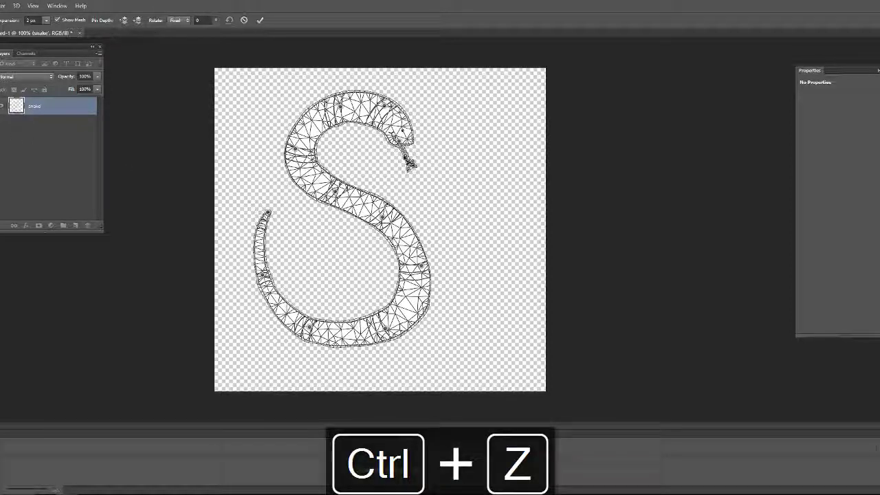
pyautogui.hotkey('ctrl', 'z')
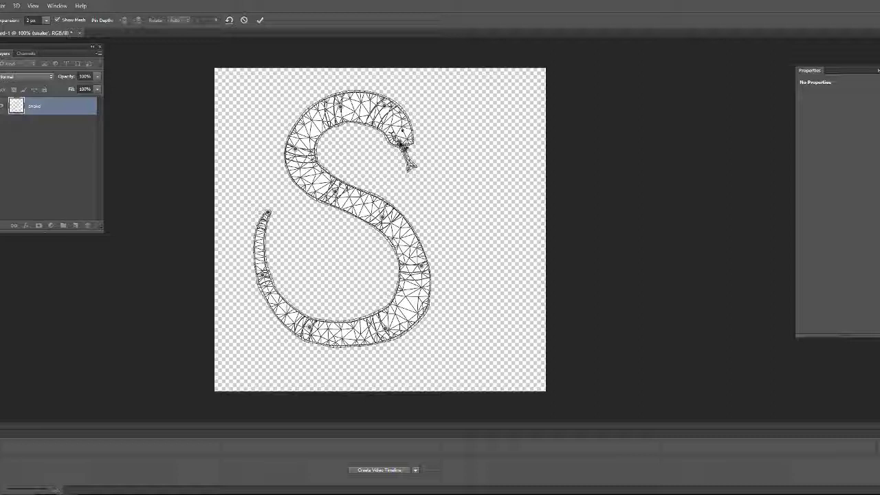
# - Stretch the snake's head and neck outward and widen the curve of its middle body using the warp pins
pyautogui.moveTo(404, 143); pyautogui.dragTo(328, 124)
pyautogui.click(397, 101)
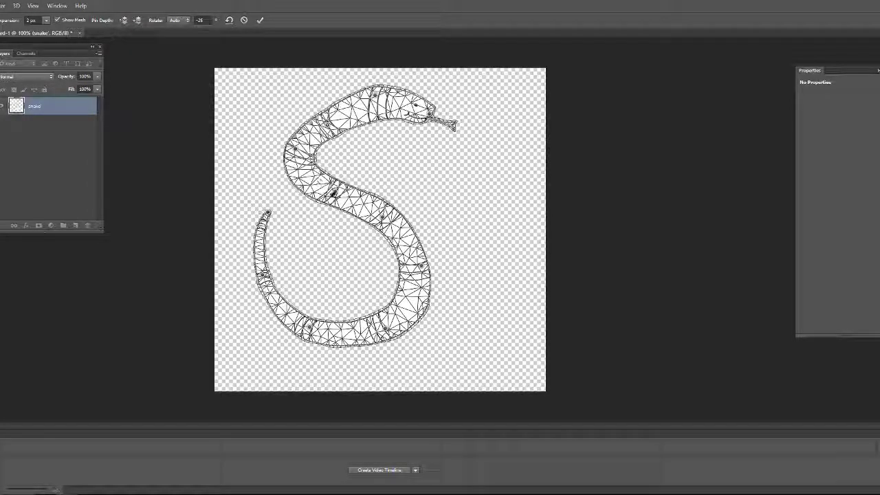
pyautogui.moveTo(336, 193); pyautogui.dragTo(456, 290)
pyautogui.hotkey('ctrl', 'z')
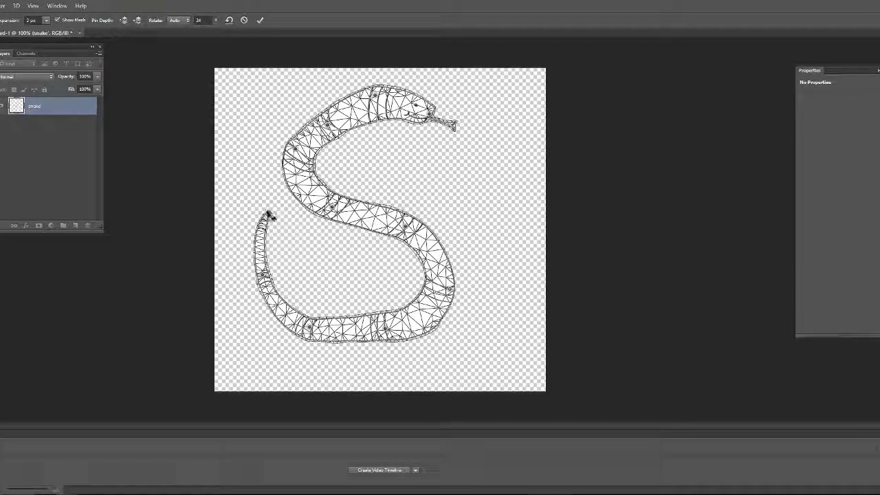
# - Bend the tail across the snake's middle body and reposition the lower body pins to form a smooth closed loop
pyautogui.moveTo(268, 214); pyautogui.dragTo(311, 253)
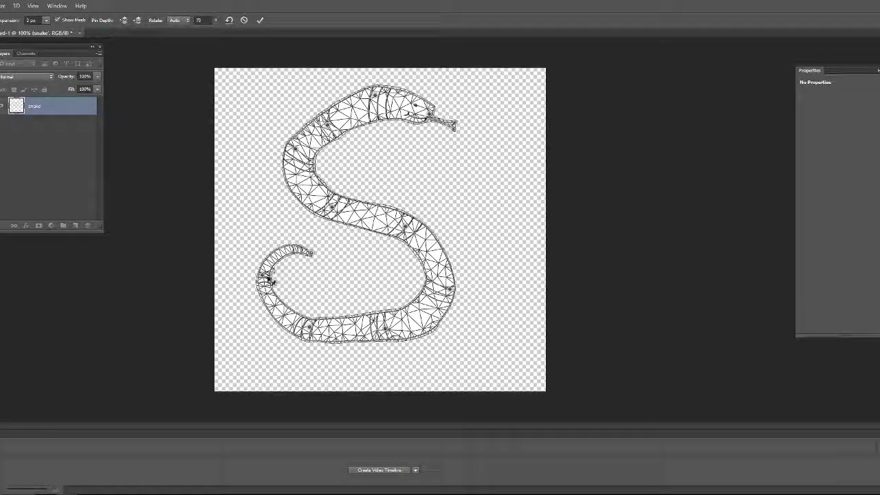
pyautogui.moveTo(262, 282)
pyautogui.mouseDown()
pyautogui.moveTo(269, 294)
pyautogui.moveTo(255, 293)
pyautogui.mouseUp()
pyautogui.moveTo(311, 332); pyautogui.dragTo(333, 358)
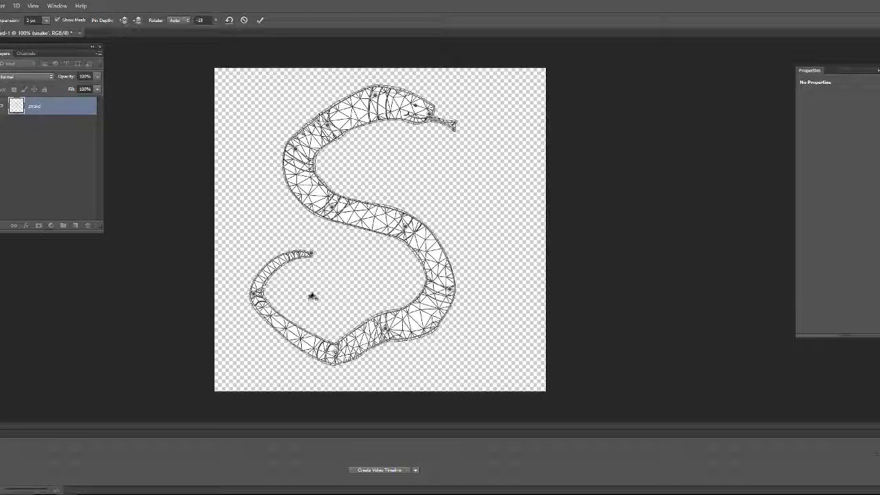
pyautogui.moveTo(312, 255); pyautogui.dragTo(430, 187)
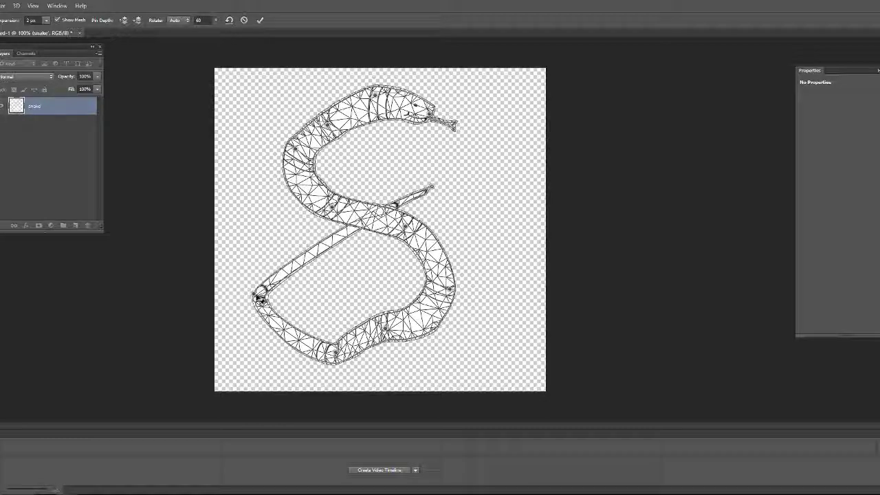
pyautogui.moveTo(260, 297); pyautogui.dragTo(328, 229)
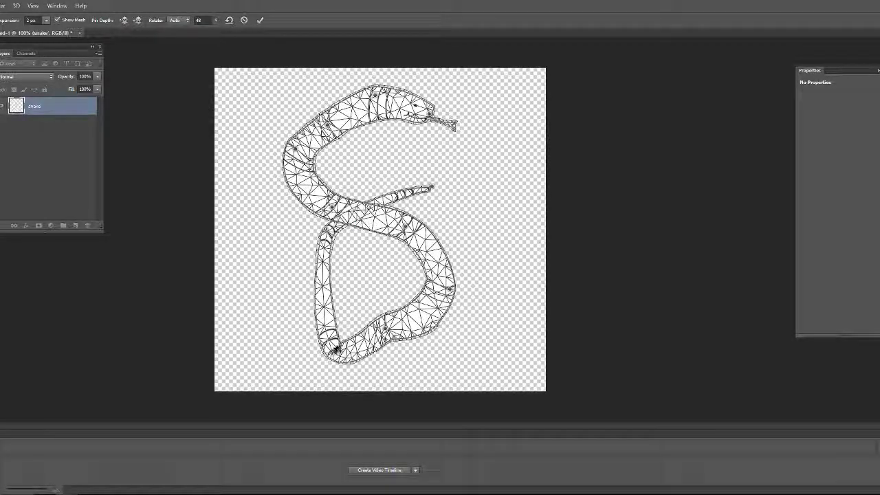
pyautogui.moveTo(335, 350); pyautogui.dragTo(323, 302)
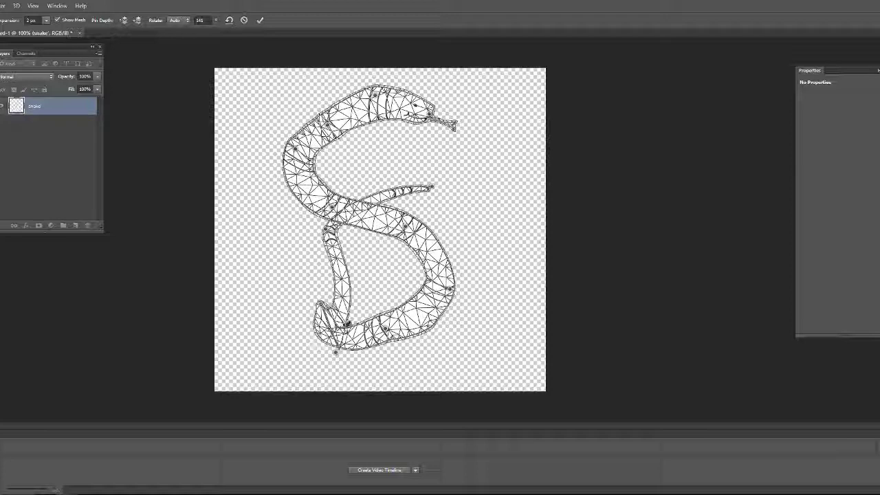
pyautogui.hotkey('ctrl', 'z')
pyautogui.moveTo(341, 356); pyautogui.dragTo(331, 285)
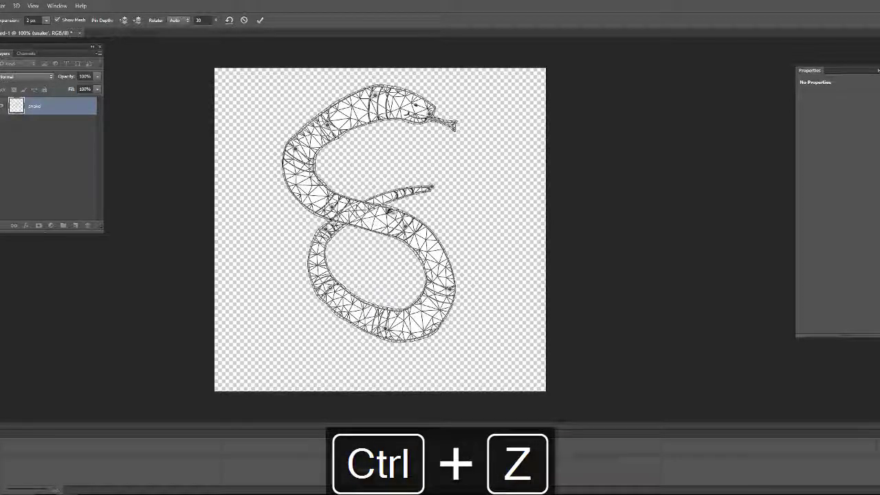
# - Bring the tail tip pin forward so the tail lies over the body, and commit the Puppet Warp
pyautogui.click(431, 190)
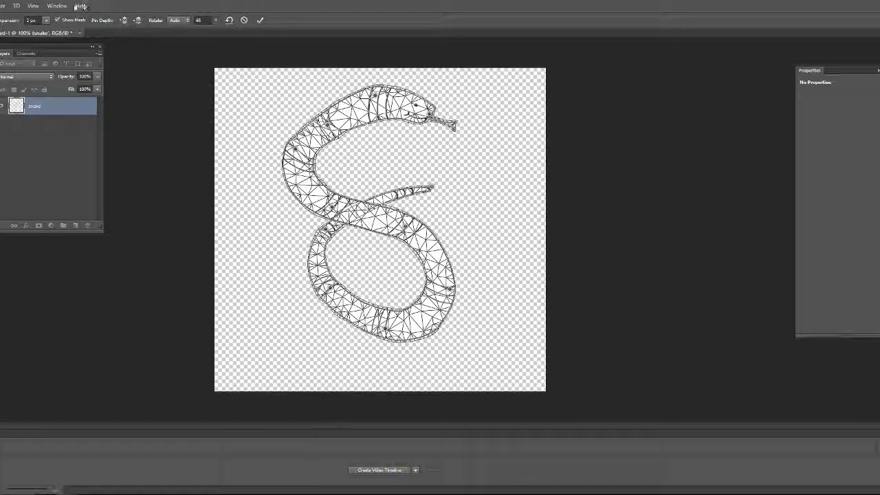
pyautogui.click(125, 21)
pyautogui.press('Return')
pyautogui.press('w')
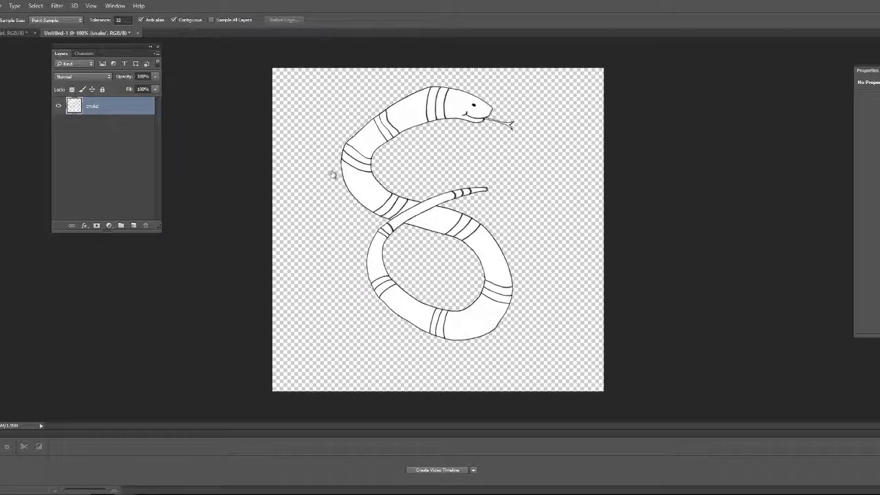
# - Undo the snake's Puppet Warp and the layer rename
pyautogui.doubleClick(107, 108)
pyautogui.click(644, 118)
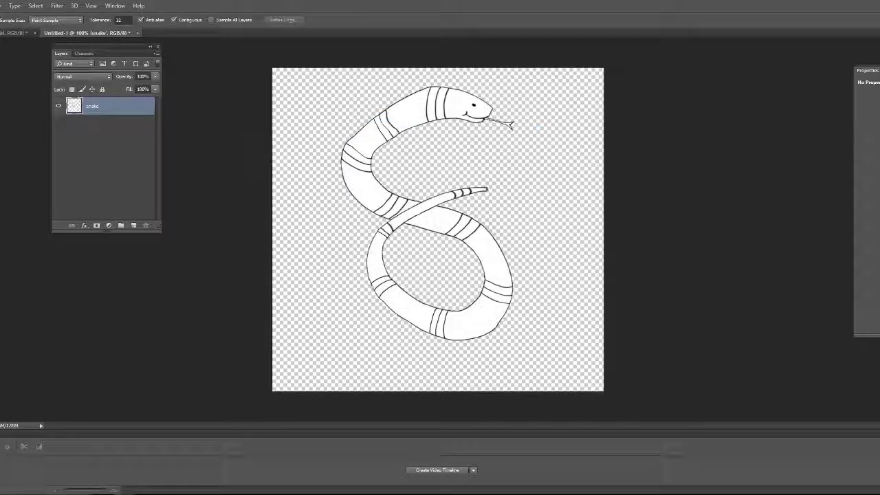
pyautogui.click(108, 130)
pyautogui.hotkey('ctrl', 'alt', 'z')
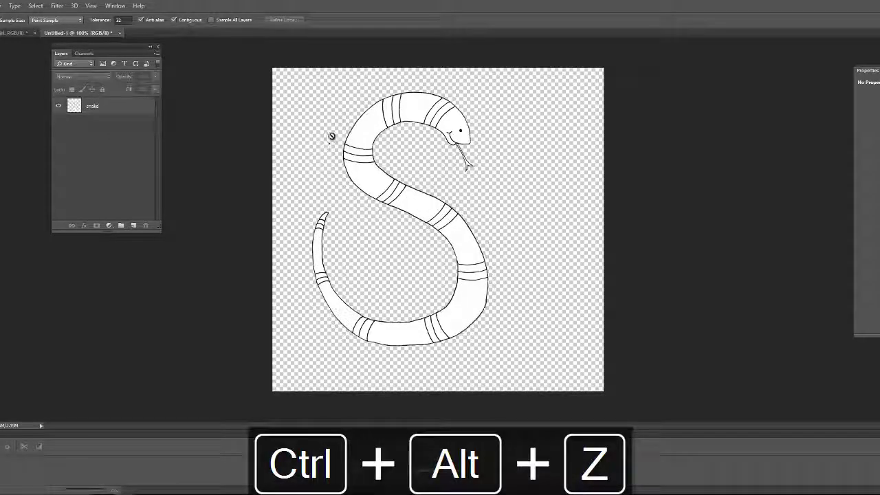
pyautogui.hotkey('ctrl', 'alt', 'z')
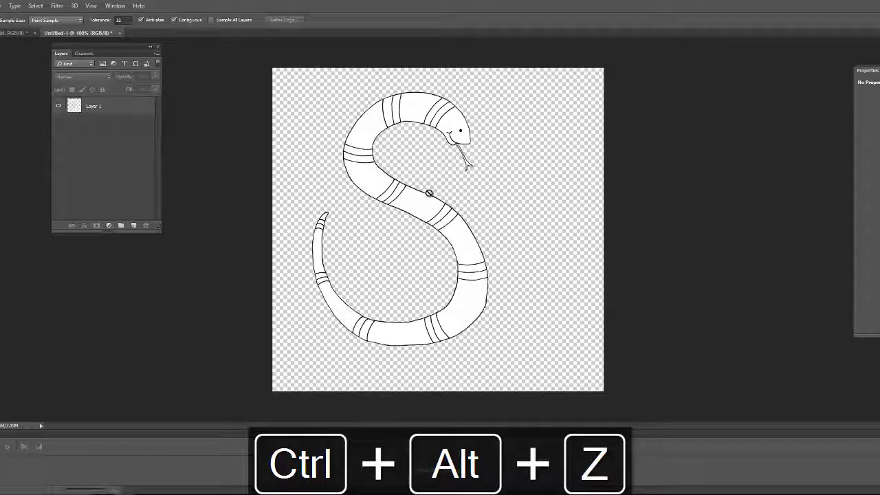
# - Move the unwarped snake to the middle of the canvas
pyautogui.press('v')
pyautogui.moveTo(420, 200); pyautogui.dragTo(447, 197)
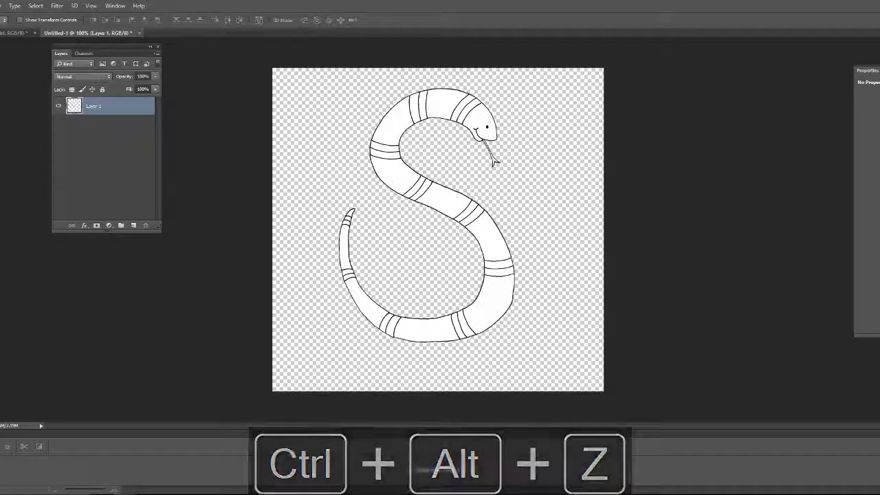
# - Convert the snake drawing's layer to a Smart Object and rename it "snake"
pyautogui.rightClick(126, 111)
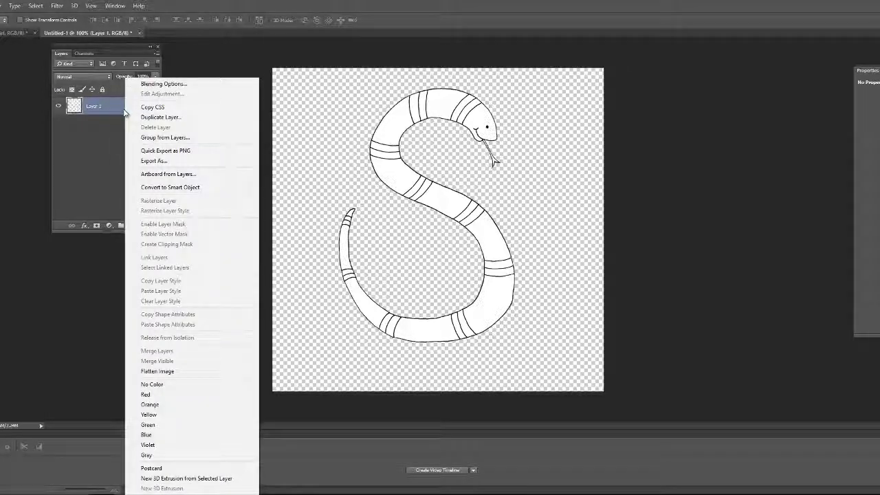
pyautogui.click(176, 187)
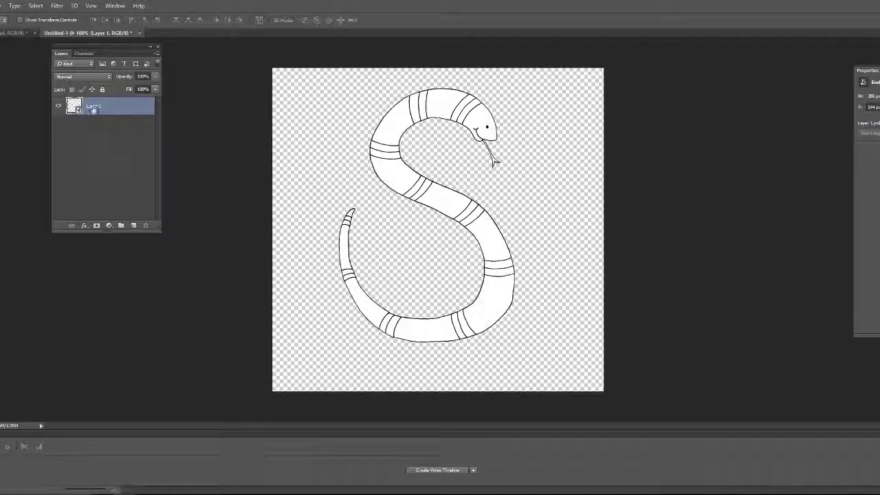
pyautogui.doubleClick(93, 107)
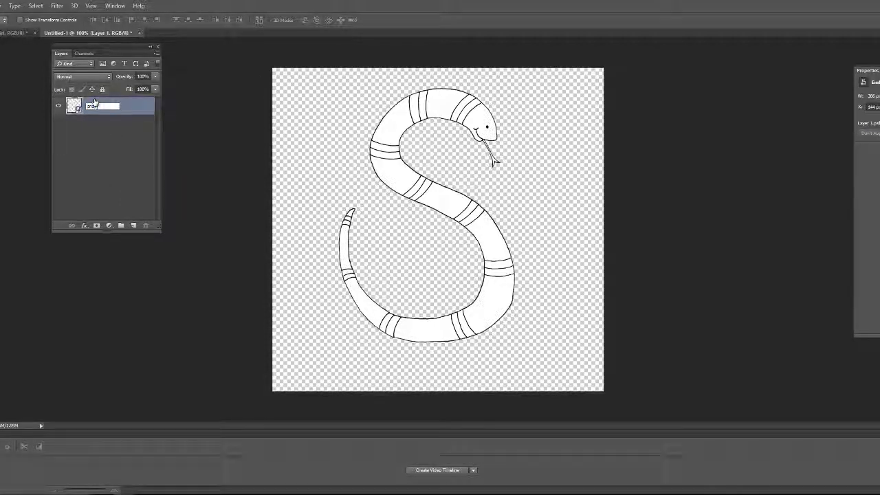
pyautogui.write('snake')
pyautogui.press('Return')
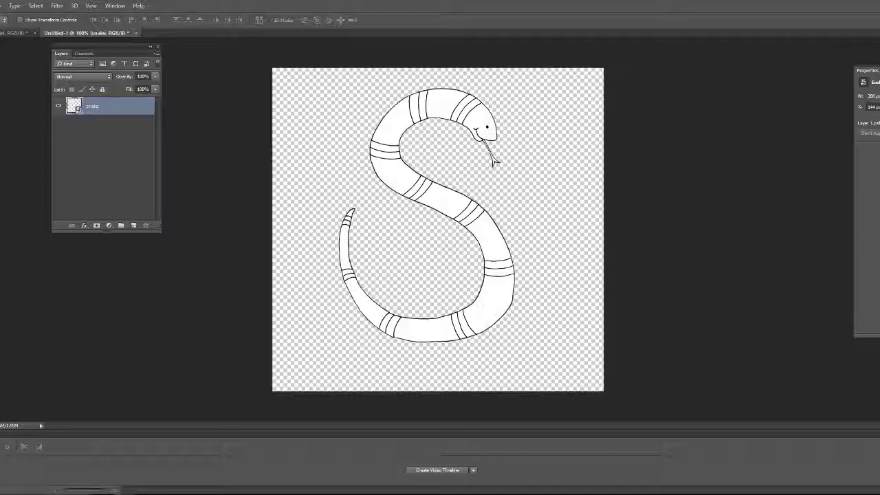
pyautogui.click(125, 157)
pyautogui.click(120, 106)
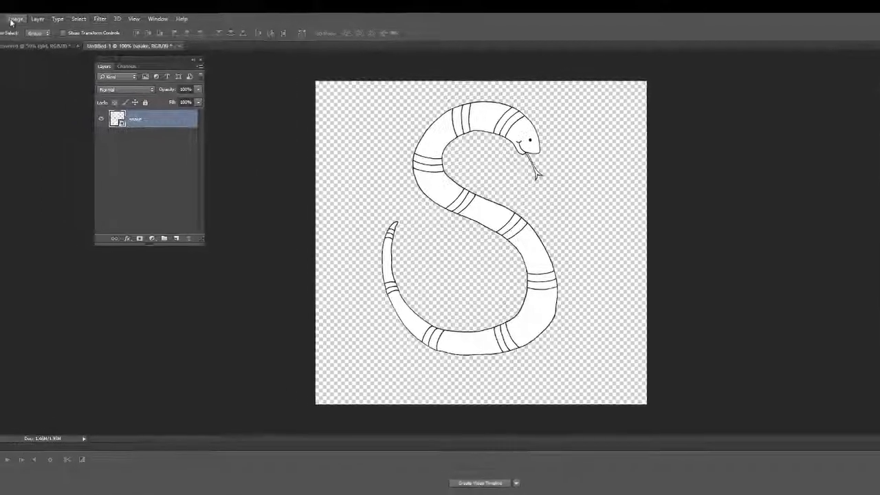
# - Apply Puppet Warp to the snake Smart Object with pins spaced along the body from the head to the start of the tail
pyautogui.click(40, 33)
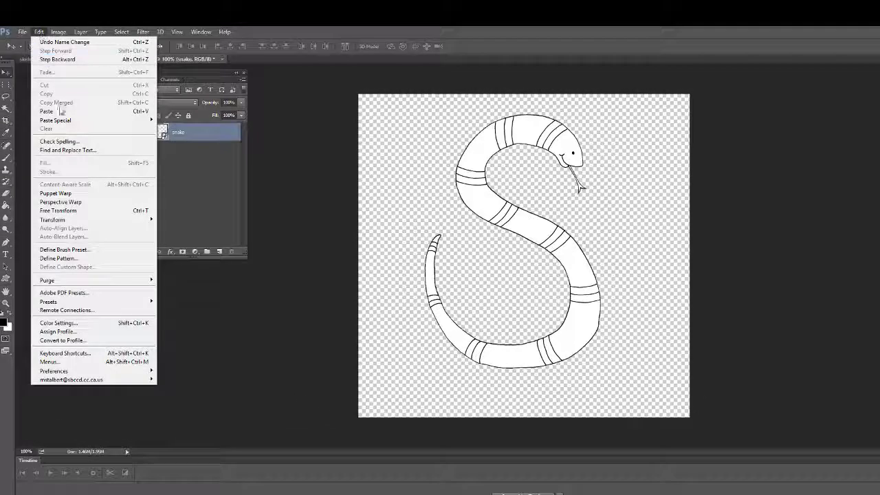
pyautogui.click(68, 193)
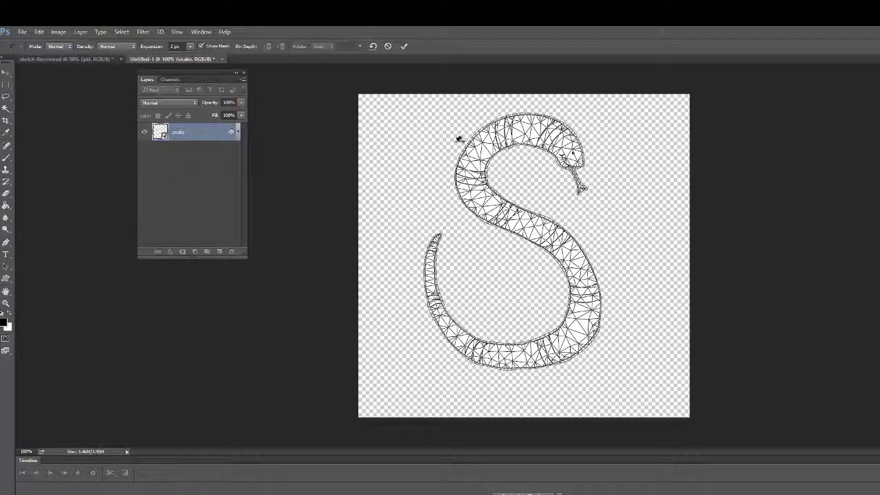
pyautogui.click(576, 161)
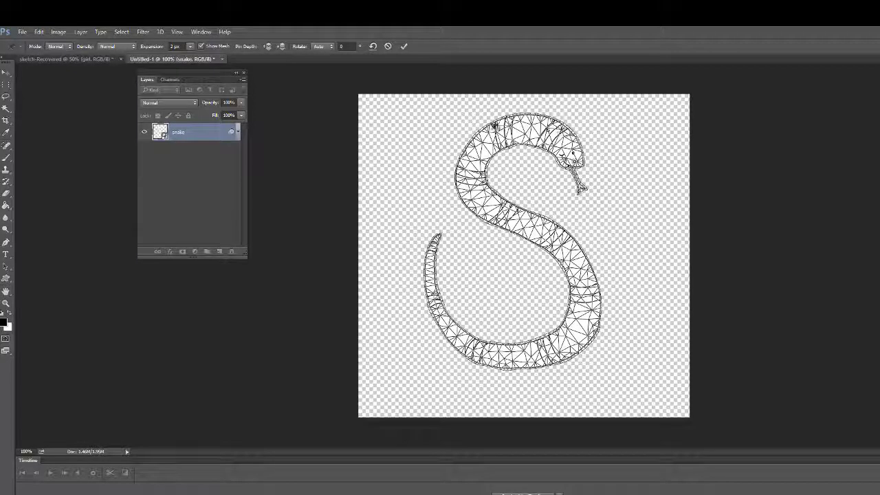
pyautogui.hotkey('ctrl', 'z')
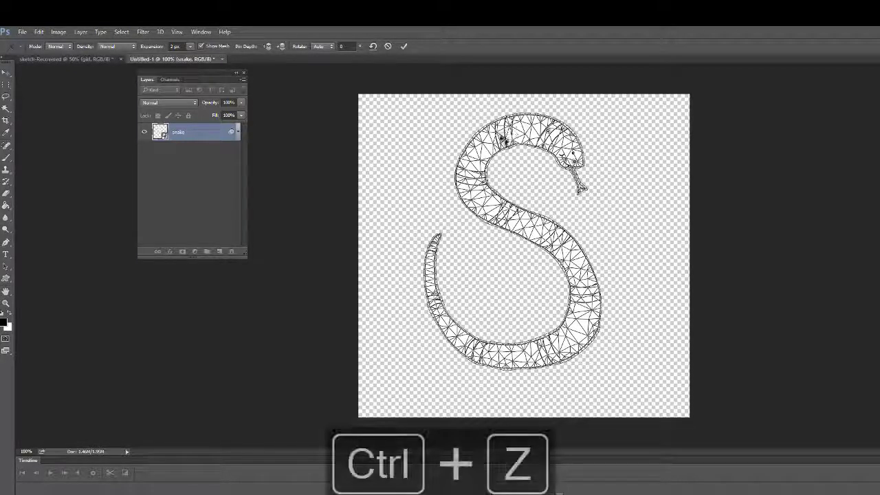
pyautogui.hotkey('ctrl', 'z')
pyautogui.click(566, 242)
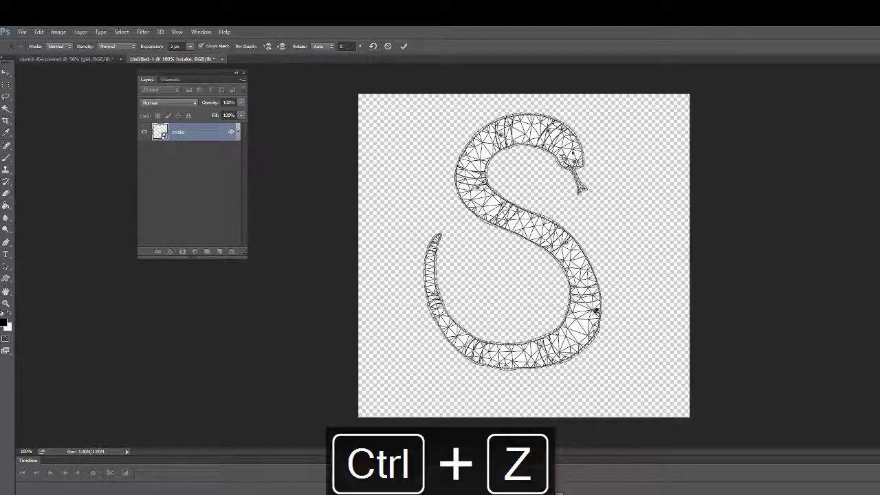
pyautogui.click(586, 324)
pyautogui.click(477, 353)
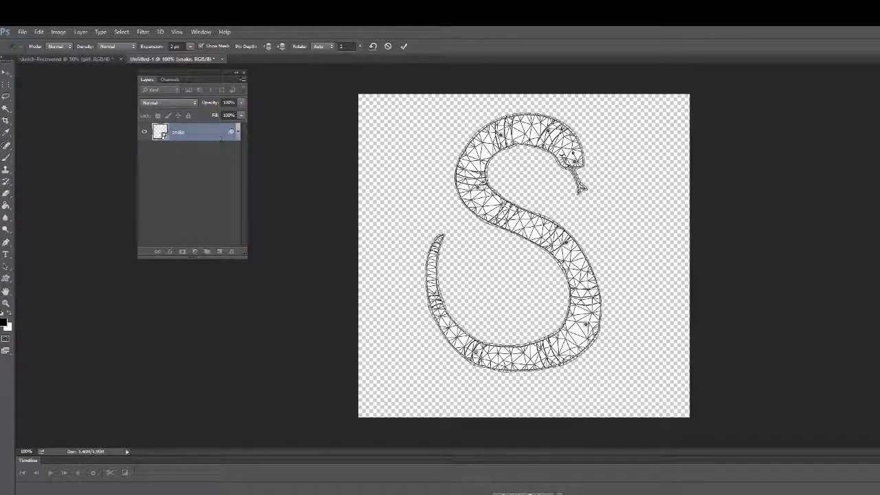
pyautogui.click(404, 46)
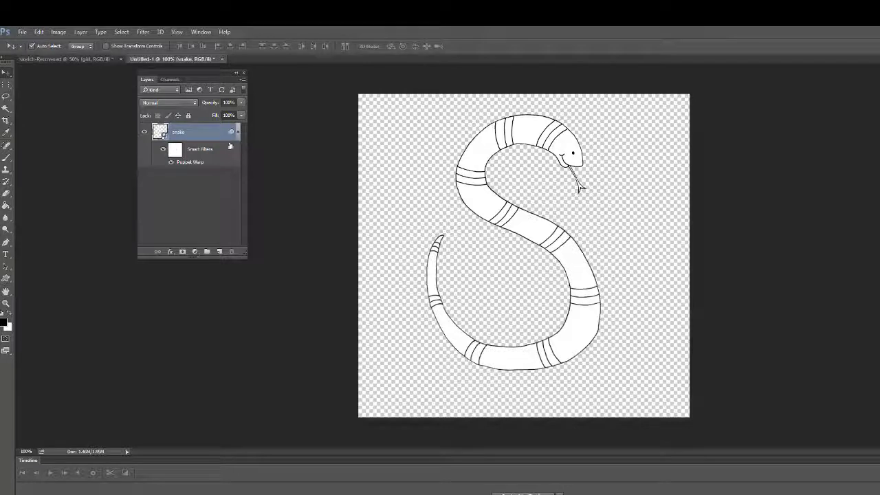
# - Reopen the snake's Puppet Warp smart filter and bend the tail up across the middle body to form a closed loop
pyautogui.moveTo(505, 181); pyautogui.dragTo(556, 225)
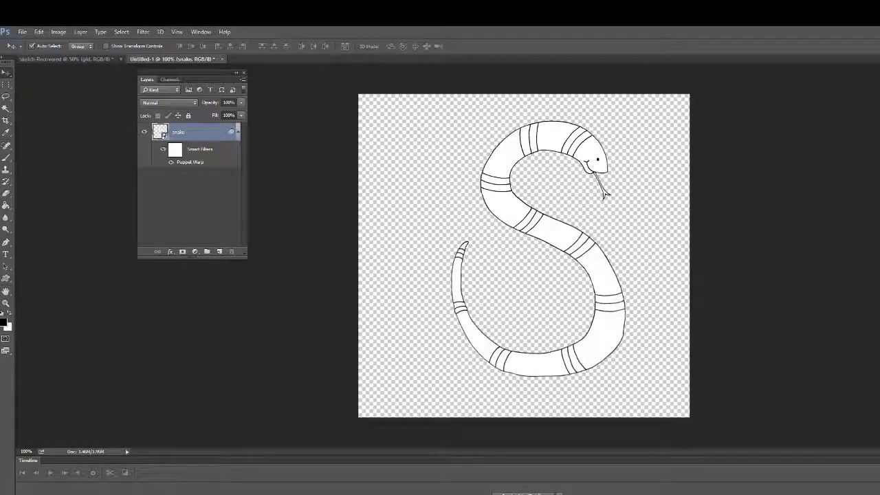
pyautogui.doubleClick(191, 162)
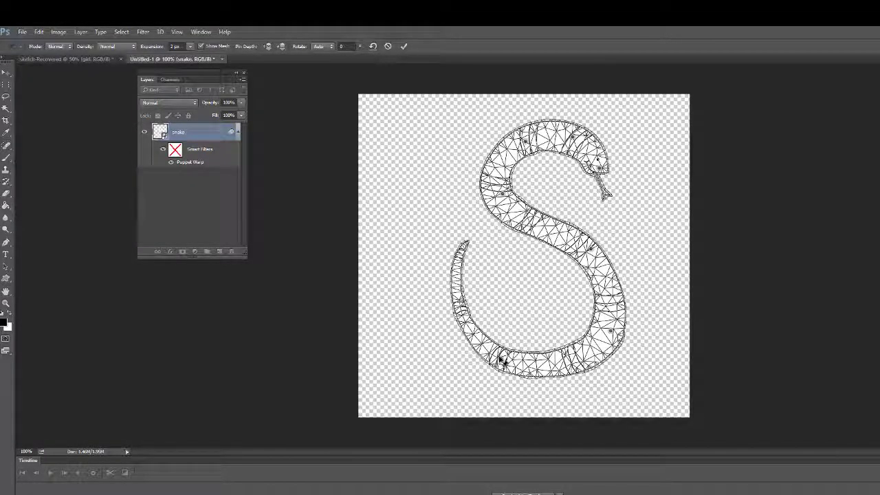
pyautogui.moveTo(501, 360); pyautogui.dragTo(503, 266)
pyautogui.moveTo(614, 337); pyautogui.dragTo(553, 340)
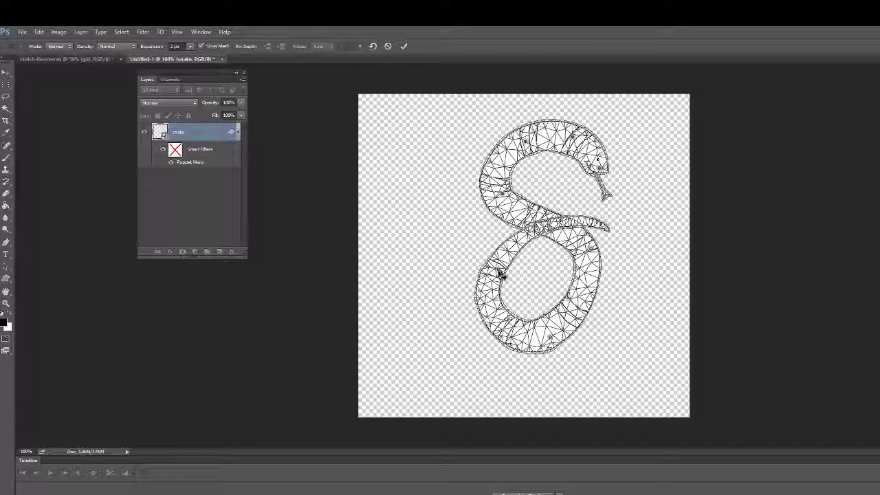
# - Shift the body pins down and left of the head, lower the head pin slightly, and commit the Puppet Warp
pyautogui.moveTo(500, 273); pyautogui.dragTo(471, 201)
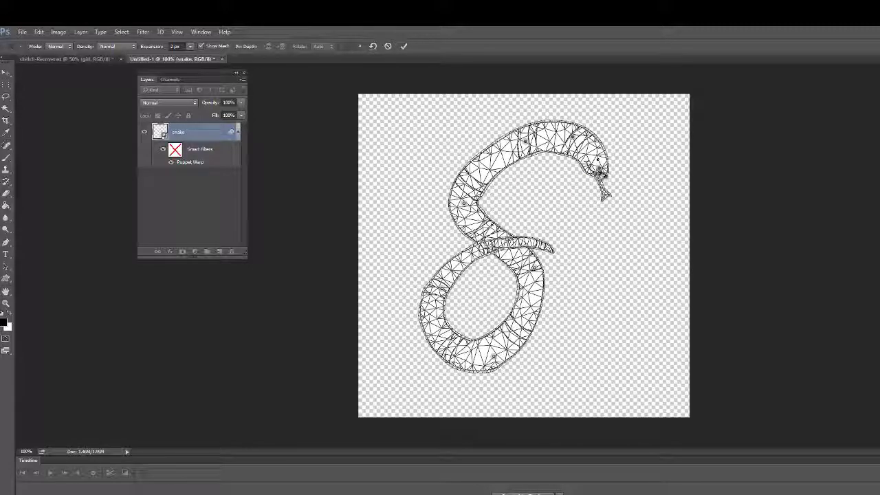
pyautogui.moveTo(603, 174)
pyautogui.mouseDown()
pyautogui.moveTo(608, 165)
pyautogui.moveTo(608, 189)
pyautogui.moveTo(596, 186)
pyautogui.moveTo(629, 201)
pyautogui.moveTo(619, 192)
pyautogui.moveTo(610, 203)
pyautogui.moveTo(610, 183)
pyautogui.moveTo(618, 206)
pyautogui.moveTo(632, 185)
pyautogui.moveTo(601, 177)
pyautogui.moveTo(603, 187)
pyautogui.mouseUp()
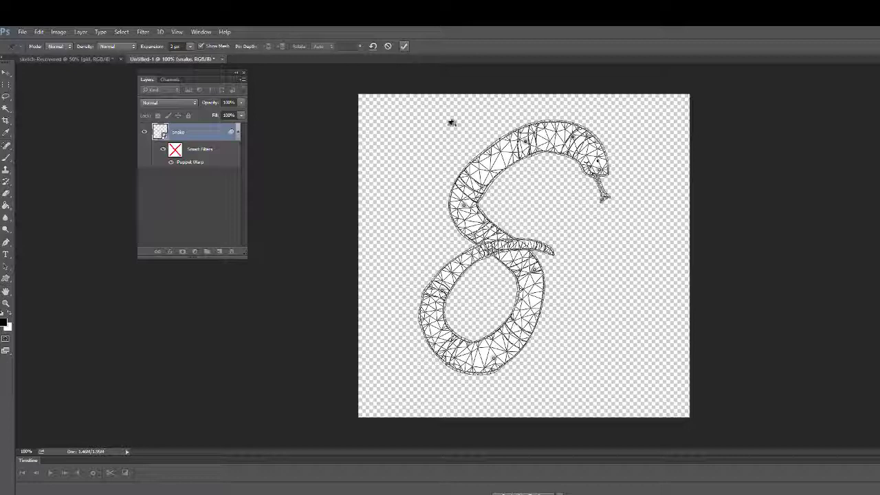
pyautogui.click(405, 46)
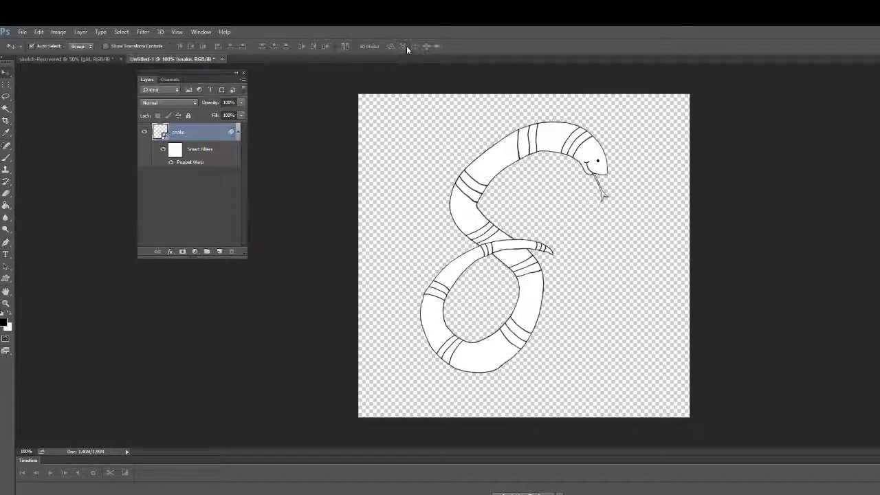
pyautogui.moveTo(483, 185)
pyautogui.mouseDown()
pyautogui.moveTo(492, 205)
pyautogui.moveTo(486, 187)
pyautogui.mouseUp()
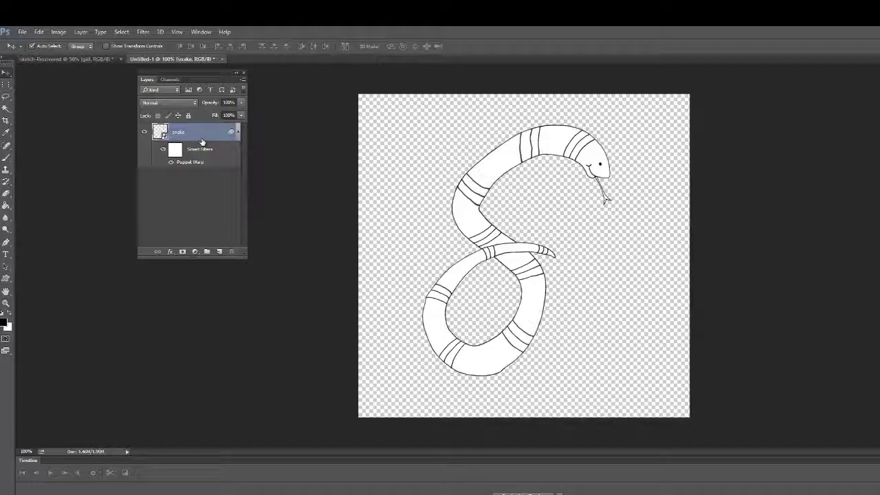
# - Duplicate the snake layer and move the two snakes apart so they sit side by side
pyautogui.hotkey('ctrl', 'j')
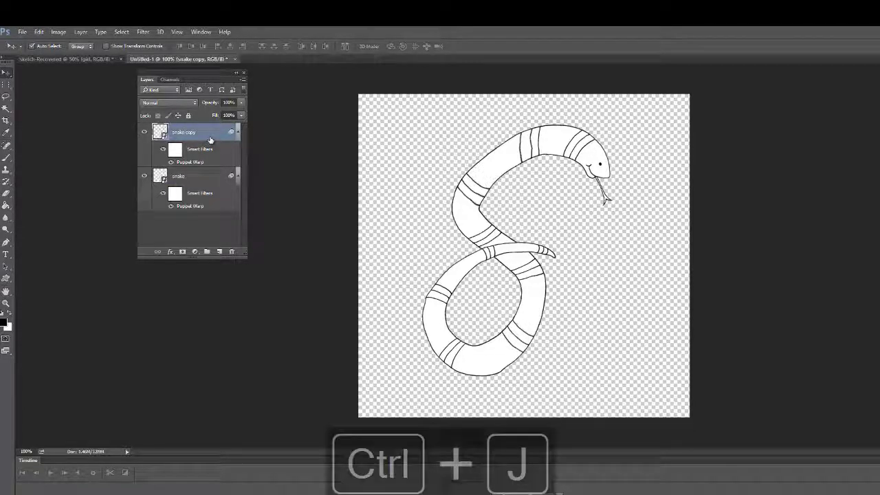
pyautogui.click(186, 176)
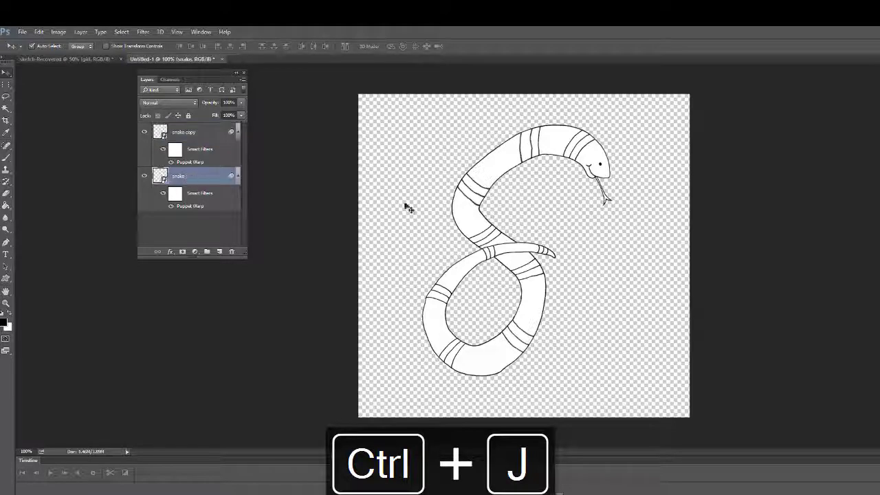
pyautogui.moveTo(472, 221); pyautogui.dragTo(435, 183)
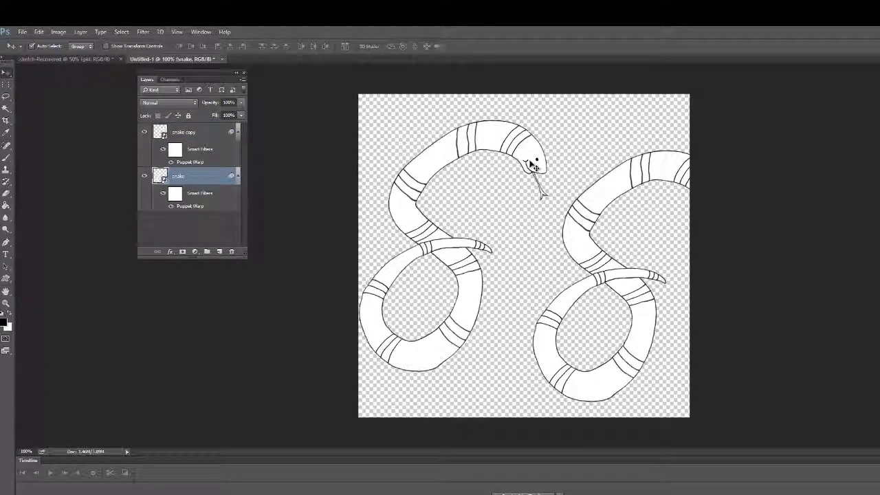
# - Try to move and shrink the original snake layer with Free Transform while its Puppet Warp smart filter is applied
pyautogui.hotkey('ctrl', 't')
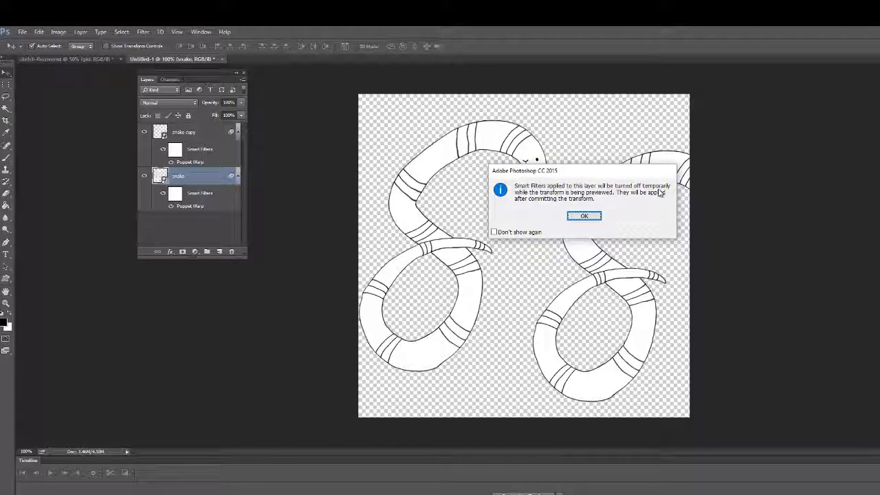
pyautogui.click(583, 216)
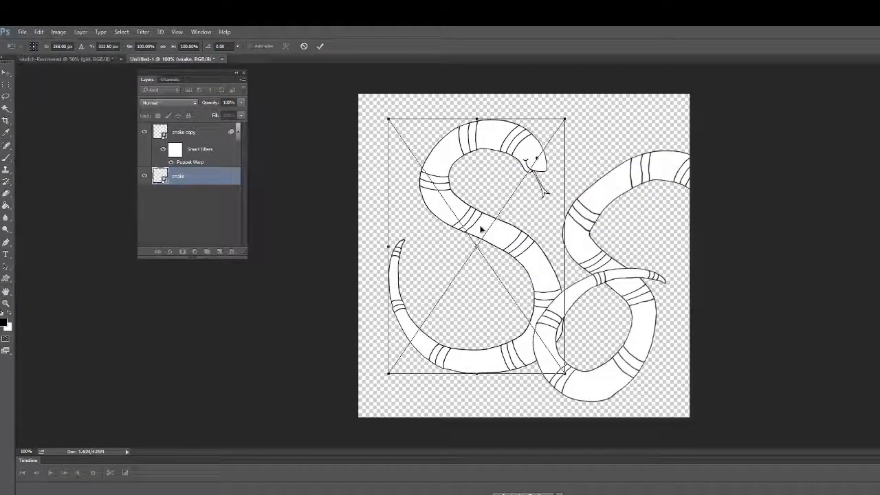
pyautogui.moveTo(478, 224)
pyautogui.mouseDown()
pyautogui.moveTo(497, 206)
pyautogui.moveTo(469, 229)
pyautogui.mouseUp()
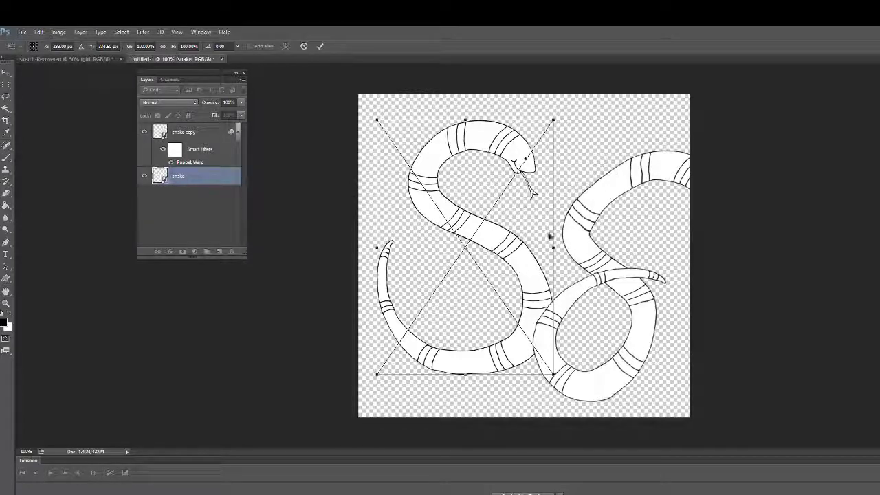
pyautogui.moveTo(501, 240)
pyautogui.mouseDown()
pyautogui.moveTo(523, 223)
pyautogui.moveTo(491, 237)
pyautogui.mouseUp()
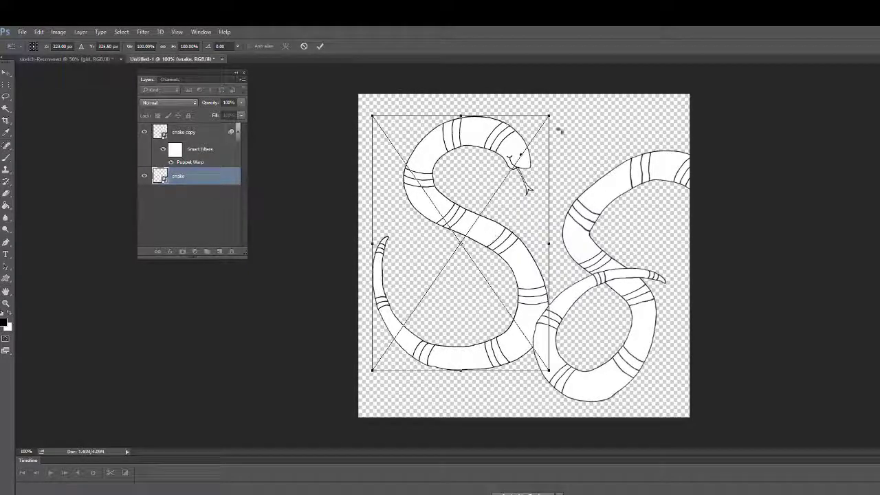
pyautogui.moveTo(548, 117); pyautogui.dragTo(478, 218)
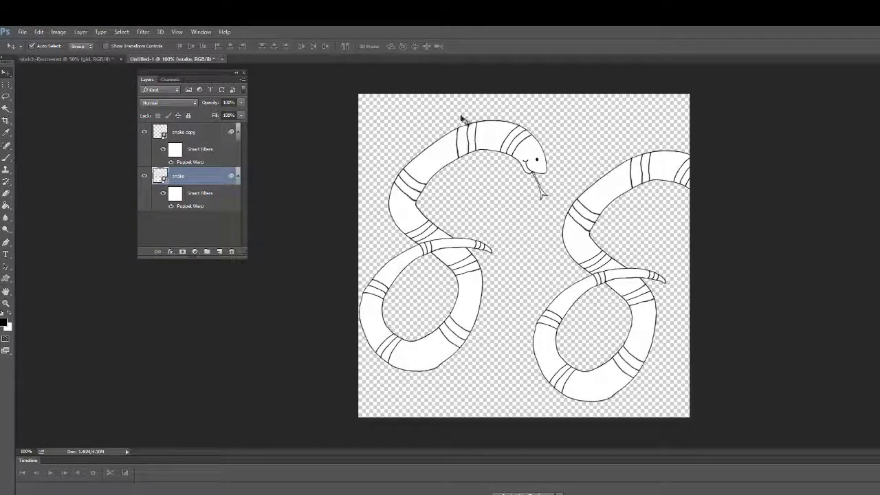
pyautogui.hotkey('ctrl', 't')
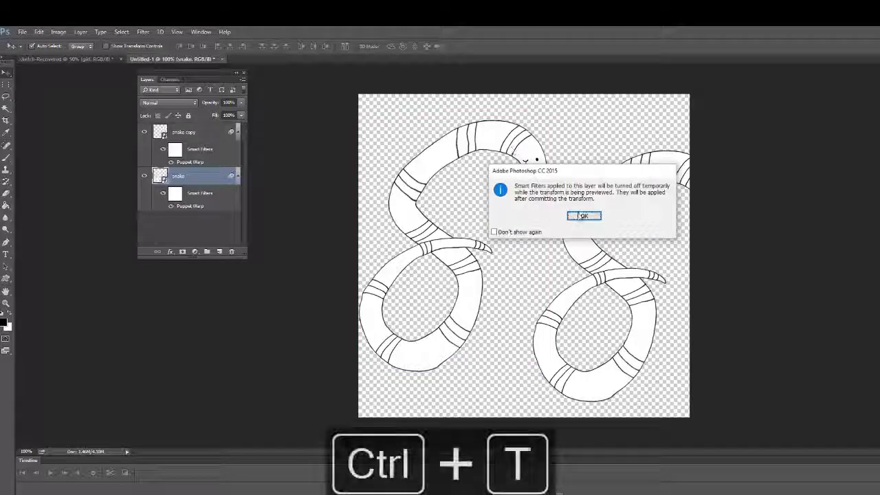
pyautogui.click(583, 215)
pyautogui.moveTo(568, 118); pyautogui.dragTo(496, 218)
pyautogui.press('Escape')
# - Delete the original snake layer and move the snake copy to the middle of the canvas
pyautogui.moveTo(450, 175); pyautogui.dragTo(481, 164)
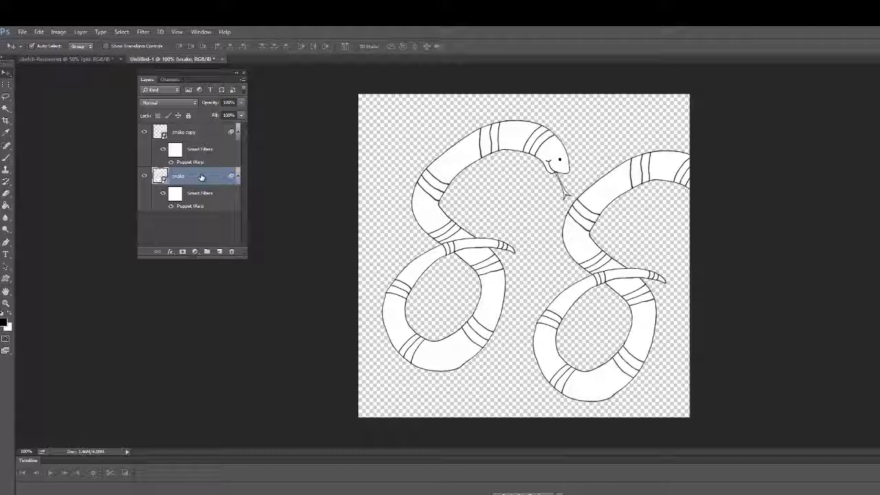
pyautogui.click(212, 130)
pyautogui.click(212, 177)
pyautogui.press('Delete')
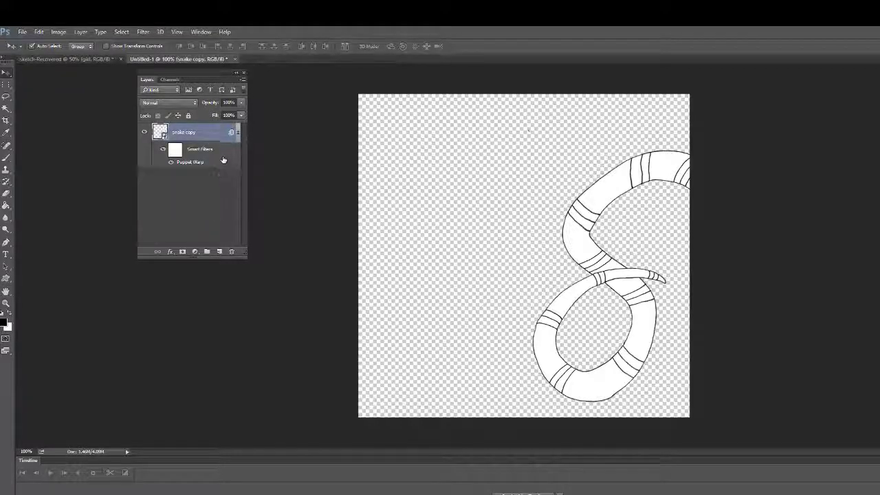
pyautogui.moveTo(584, 239); pyautogui.dragTo(476, 226)
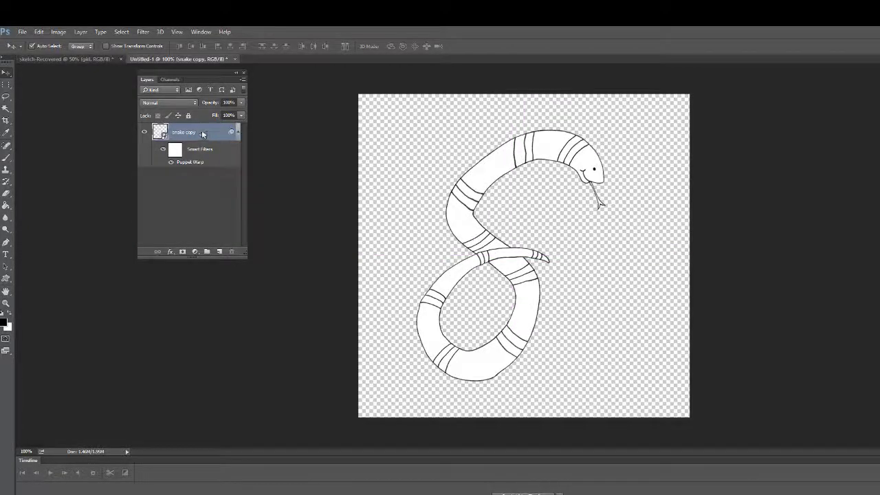
# - Convert the snake copy layer with its Puppet Warp smart filter into a new Smart Object
pyautogui.rightClick(202, 132)
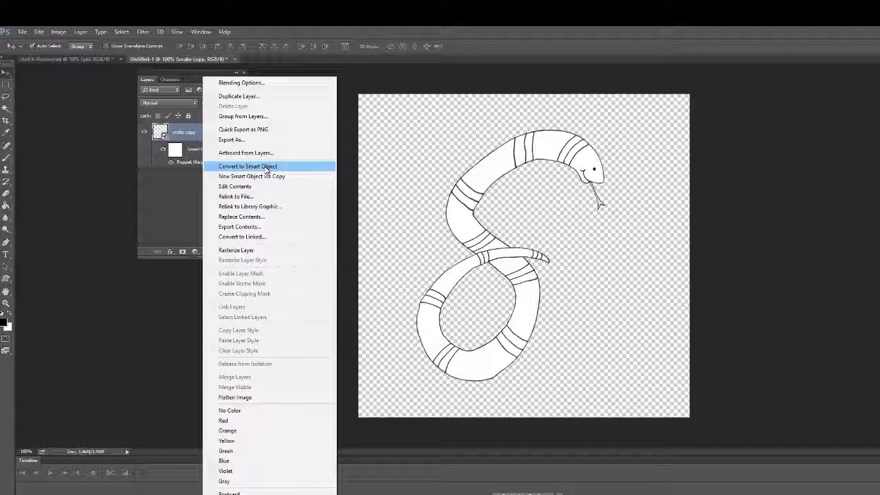
pyautogui.click(266, 167)
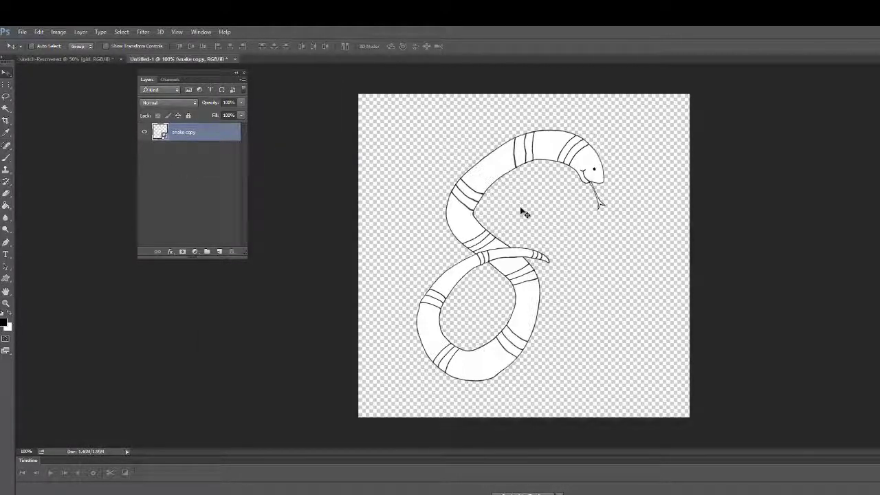
# - Try shrinking the snake Smart Object to about 46% and repositioning it on the canvas with Free Transform
pyautogui.hotkey('ctrl', 't')
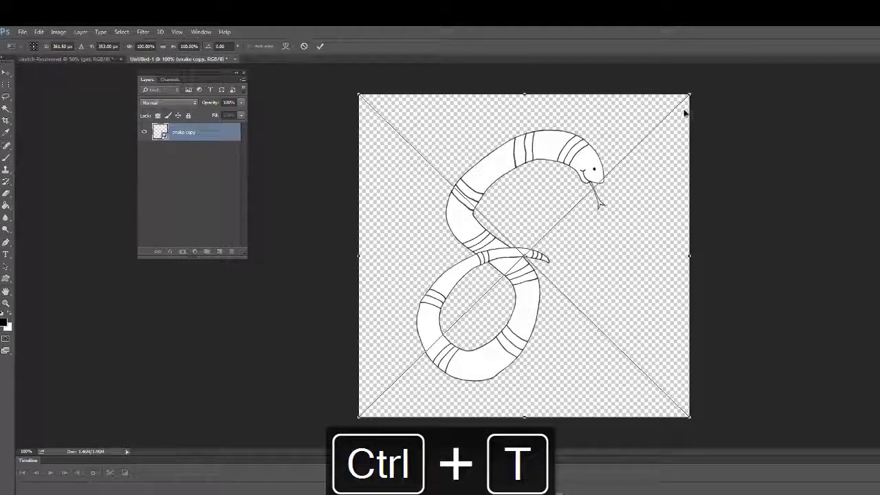
pyautogui.moveTo(689, 94); pyautogui.dragTo(621, 162)
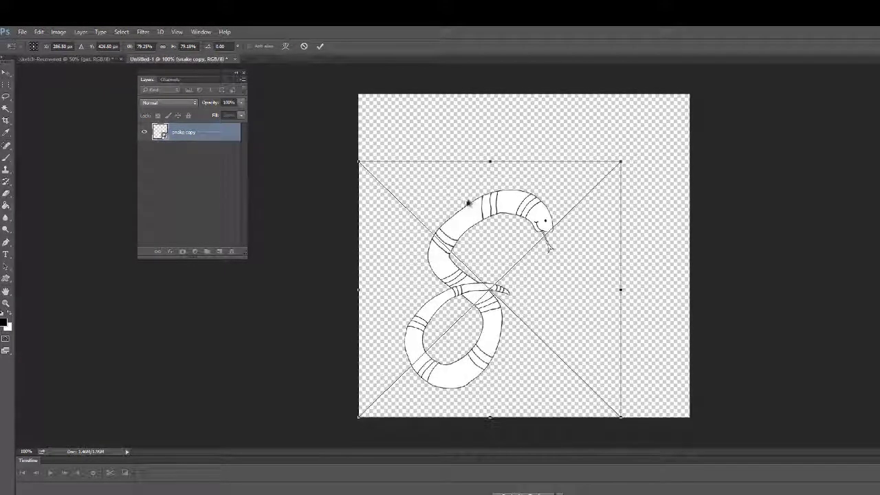
pyautogui.moveTo(473, 213); pyautogui.dragTo(530, 172)
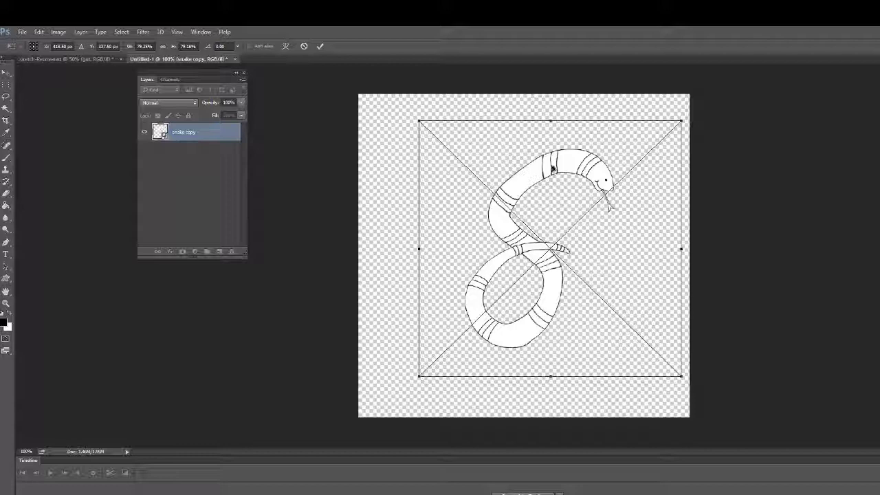
pyautogui.moveTo(679, 128); pyautogui.dragTo(571, 227)
pyautogui.moveTo(511, 249); pyautogui.dragTo(507, 172)
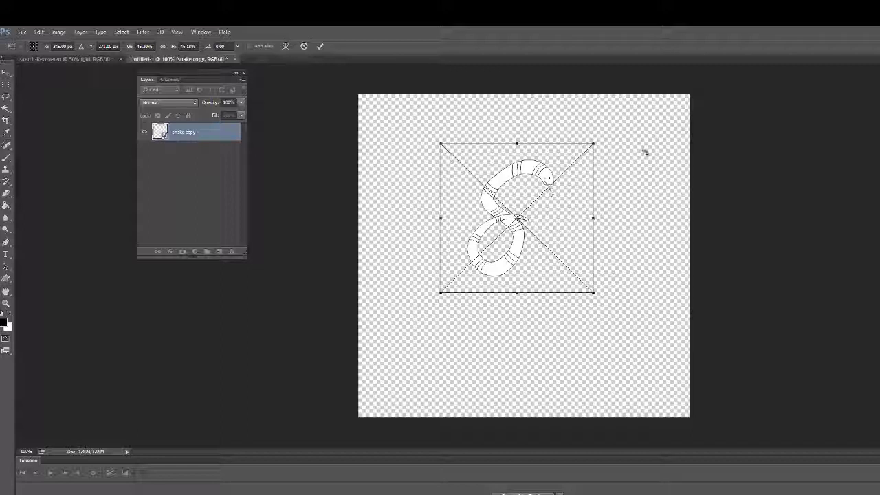
pyautogui.press('Escape')
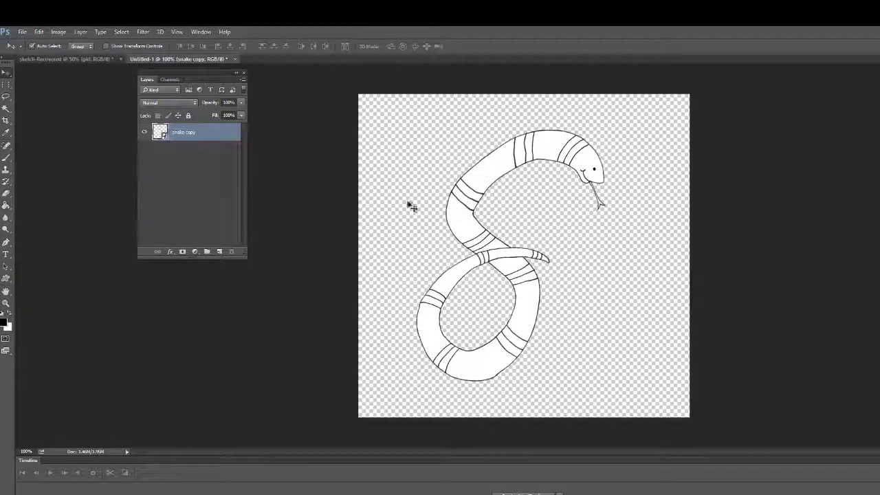
# - Open the snake Smart Object's contents and edit its Puppet Warp, shifting the body pins up and to the right of their original place
pyautogui.doubleClick(161, 133)
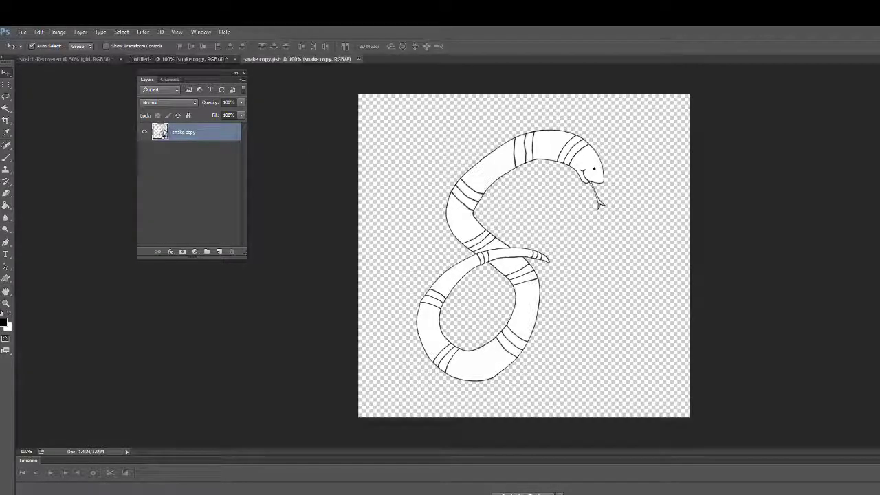
pyautogui.doubleClick(189, 164)
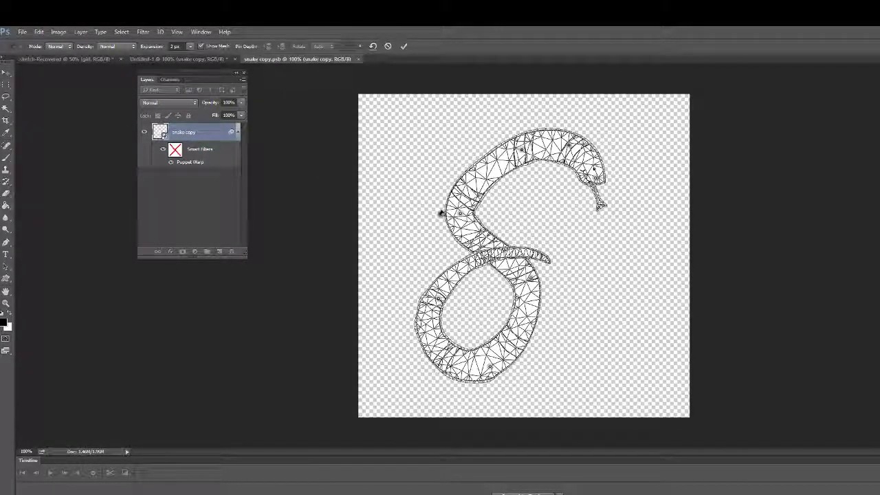
pyautogui.moveTo(465, 217)
pyautogui.mouseDown()
pyautogui.moveTo(472, 183)
pyautogui.moveTo(468, 213)
pyautogui.mouseUp()
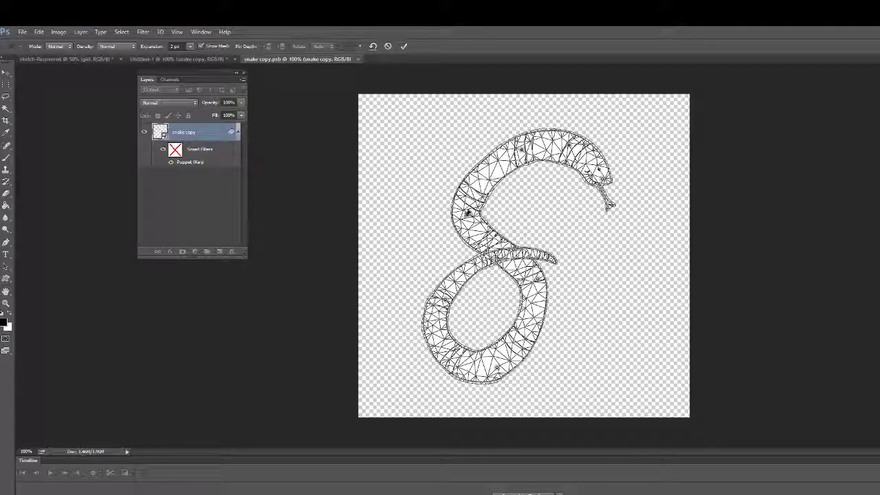
pyautogui.moveTo(467, 213); pyautogui.dragTo(488, 180)
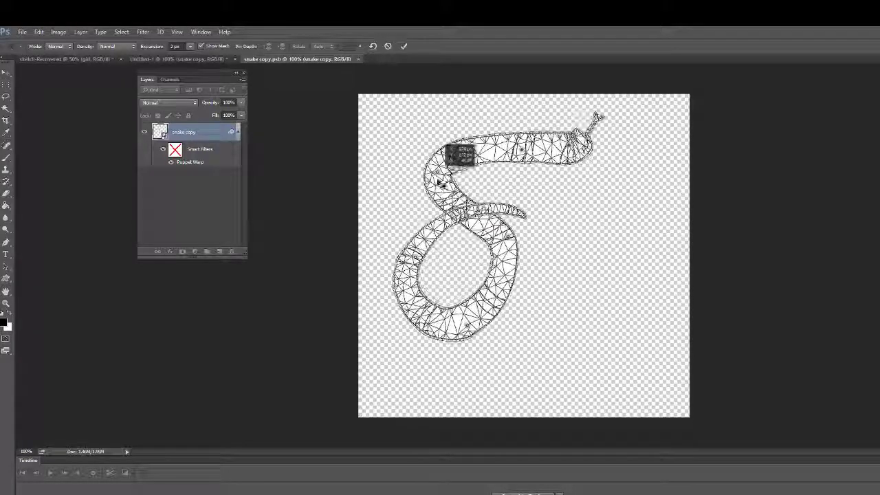
pyautogui.moveTo(427, 168); pyautogui.dragTo(448, 164)
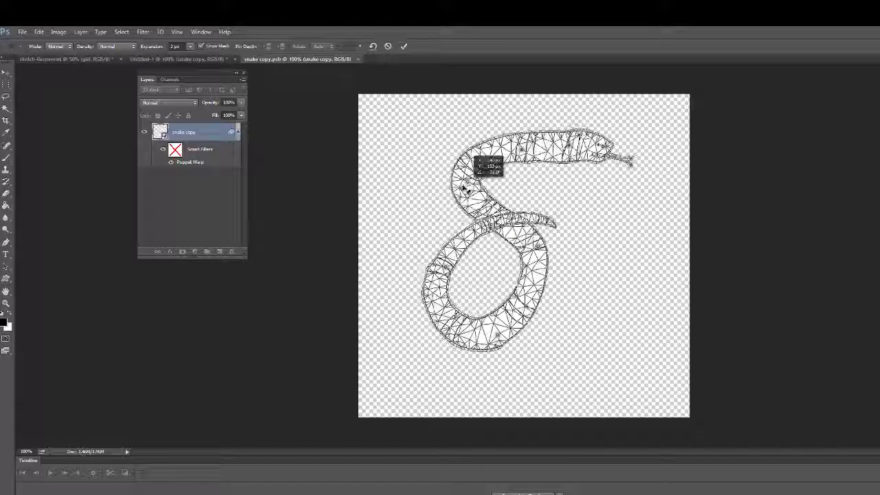
pyautogui.moveTo(486, 177)
pyautogui.mouseDown()
pyautogui.moveTo(425, 172)
pyautogui.moveTo(480, 163)
pyautogui.moveTo(451, 129)
pyautogui.moveTo(497, 171)
pyautogui.mouseUp()
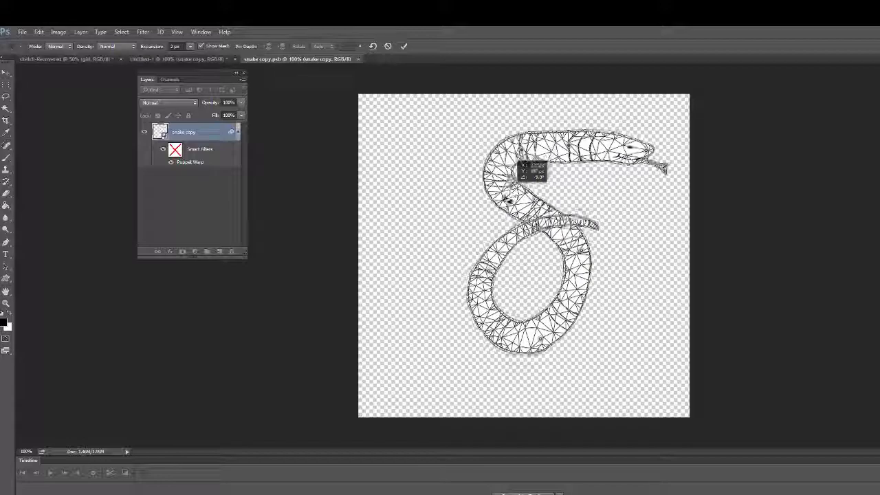
pyautogui.moveTo(507, 178); pyautogui.dragTo(523, 160)
pyautogui.moveTo(510, 204); pyautogui.dragTo(509, 165)
pyautogui.moveTo(509, 195)
pyautogui.mouseDown()
pyautogui.moveTo(505, 177)
pyautogui.moveTo(497, 196)
pyautogui.mouseUp()
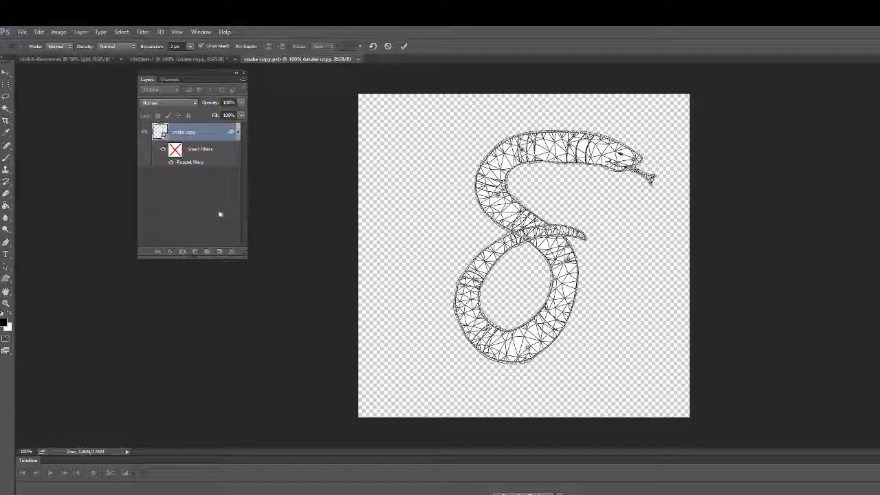
# - Commit the Puppet Warp edit, then save and close snake copy.psb to update the parent document
pyautogui.hotkey('ctrl', 's')
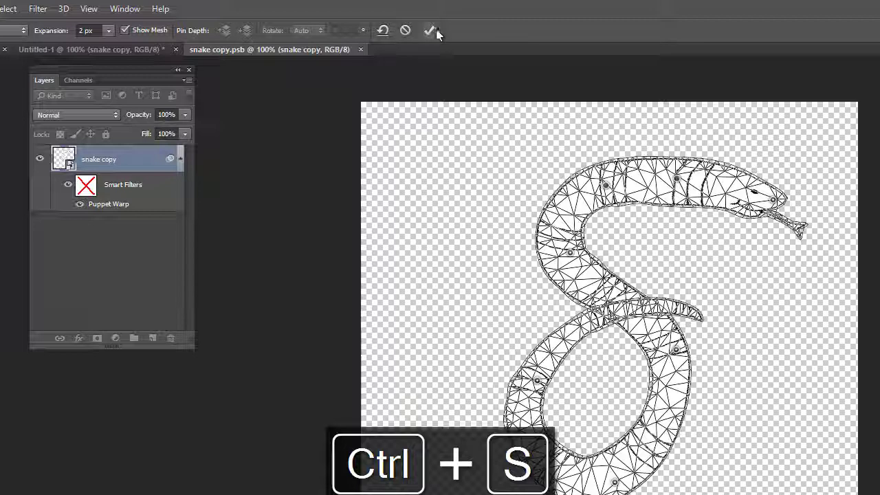
pyautogui.click(431, 30)
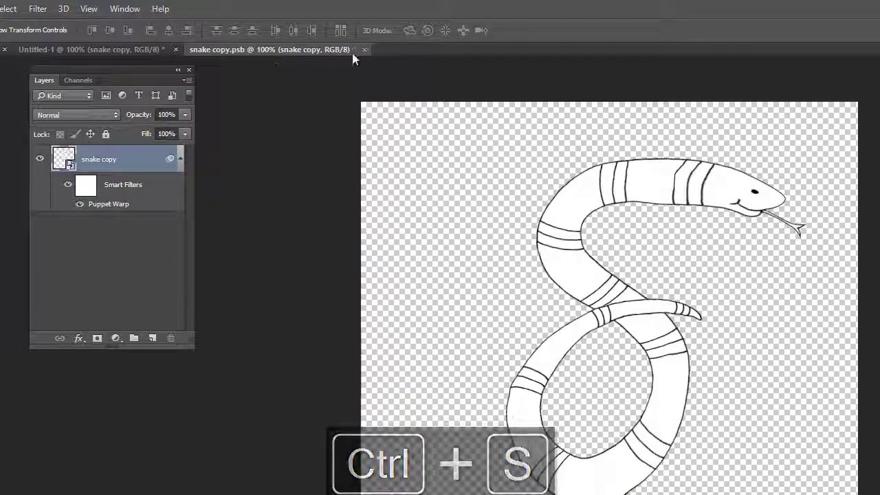
pyautogui.hotkey('ctrl', 's')
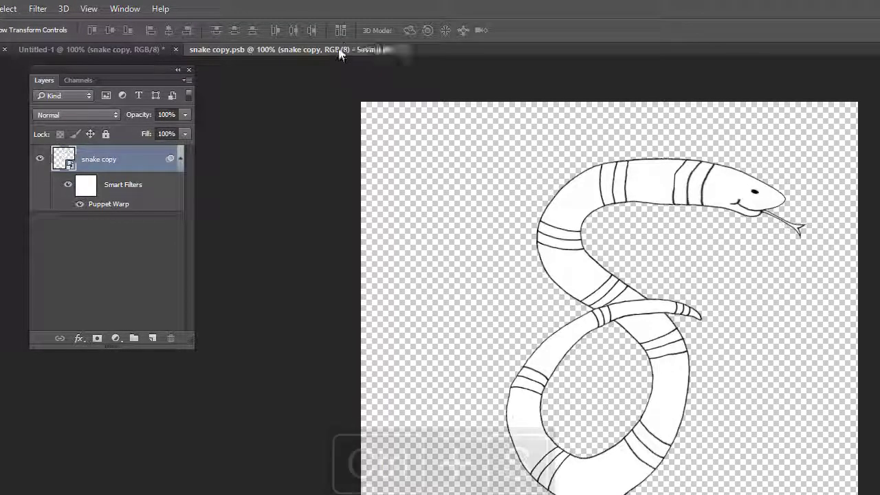
pyautogui.click(356, 50)
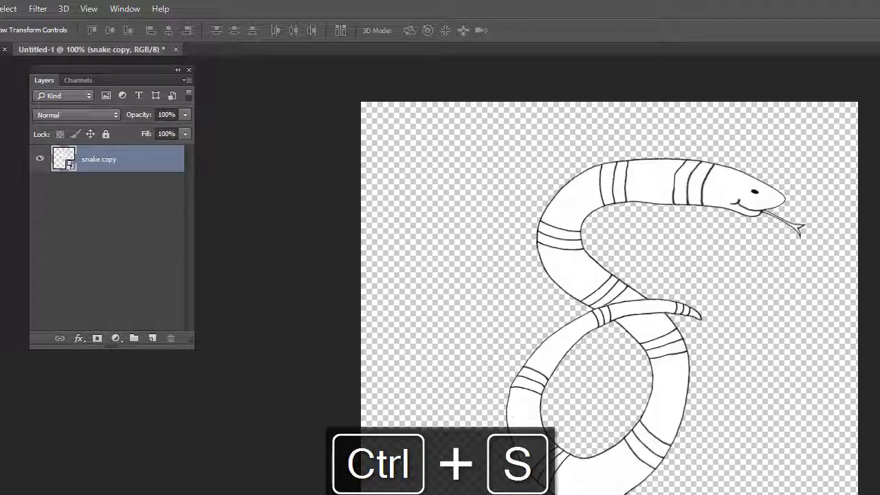
# - Duplicate the snake Smart Object layer and scale the duplicate down to a small snake beside the large one
pyautogui.moveTo(590, 285); pyautogui.dragTo(765, 255)
pyautogui.hotkey('ctrl', 'j')
pyautogui.hotkey('ctrl', 't')
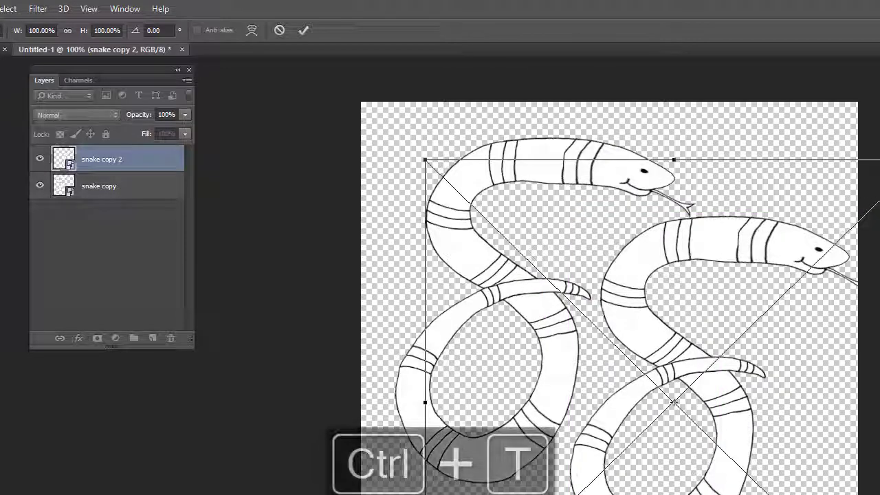
pyautogui.moveTo(879, 159); pyautogui.dragTo(756, 417)
pyautogui.press('Return')
pyautogui.click(508, 299)
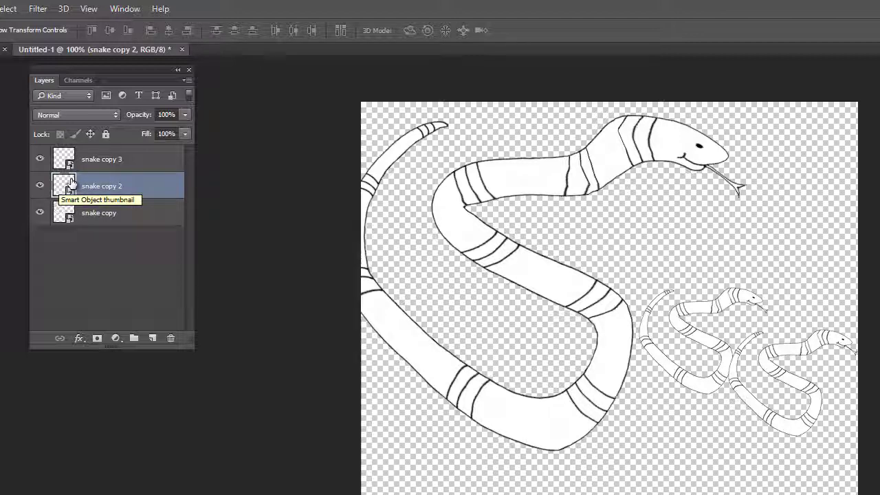
# - Open the snake copy 2 contents and edit the Puppet Warp, pulling the two middle body pins down and right into a wide S-curve
pyautogui.doubleClick(67, 181)
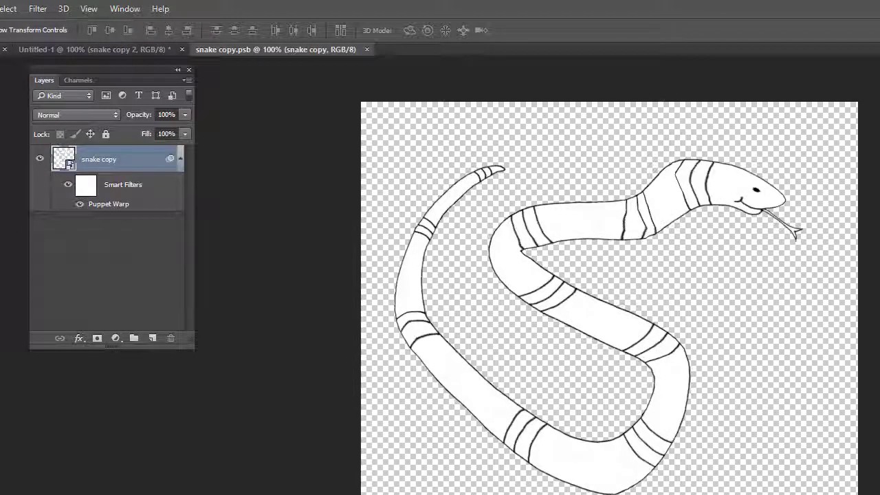
pyautogui.doubleClick(112, 206)
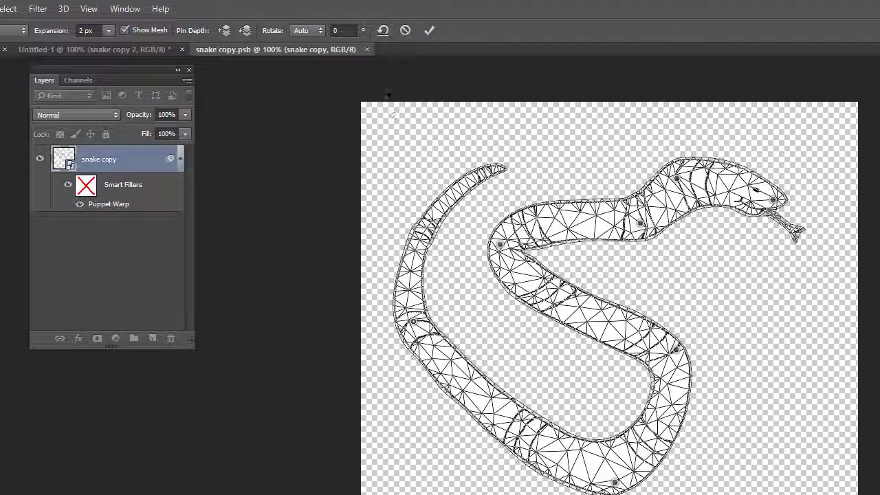
pyautogui.moveTo(509, 248); pyautogui.dragTo(743, 364)
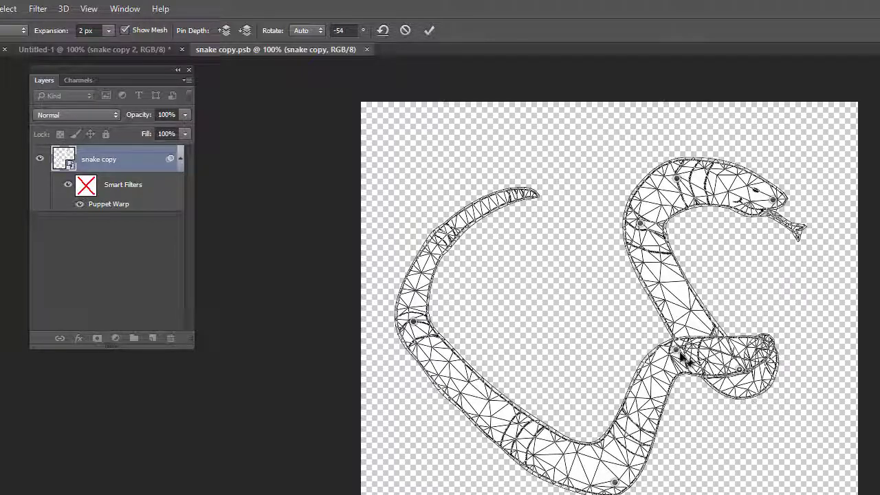
pyautogui.moveTo(678, 350); pyautogui.dragTo(701, 451)
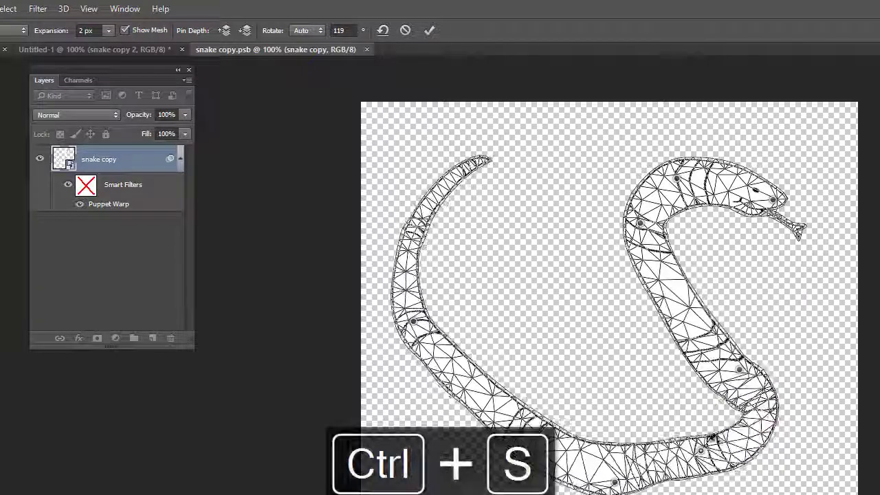
# - Commit the S-curve warp, save and close the Smart Object contents, and leave the parent document unsaved
pyautogui.click(429, 31)
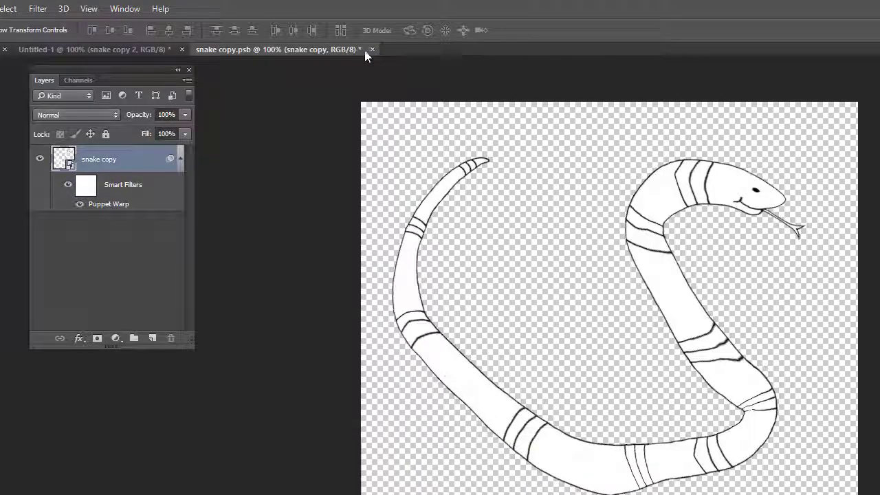
pyautogui.hotkey('ctrl', 's')
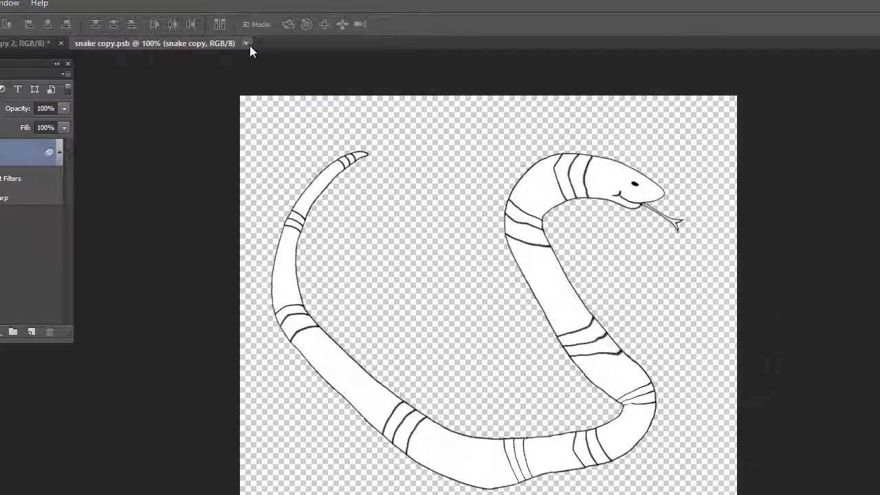
pyautogui.click(321, 47)
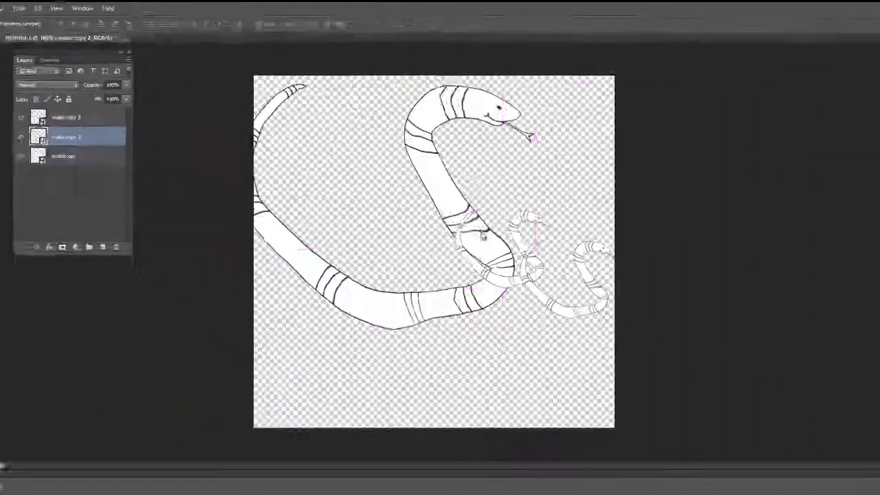
pyautogui.hotkey('ctrl', 's')
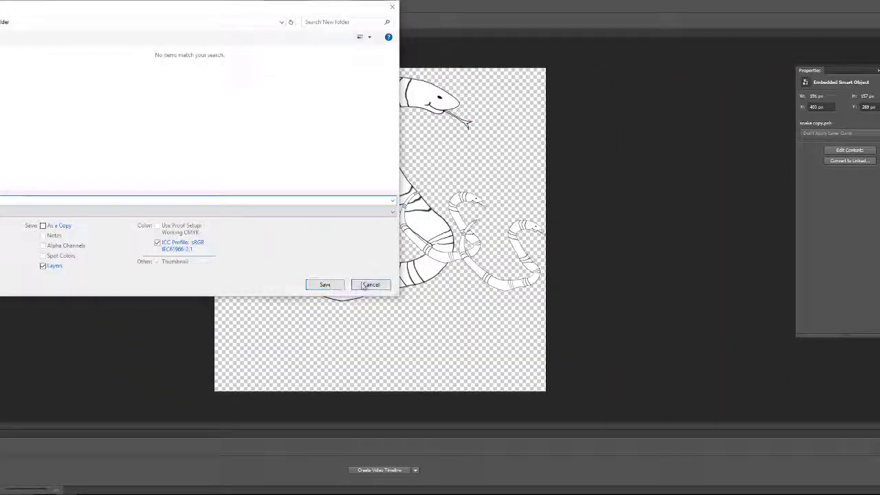
pyautogui.click(370, 286)
# - Scale the large snake on the snake copy layer to about 40% and place it in the upper-left area of the canvas
pyautogui.moveTo(398, 184); pyautogui.dragTo(368, 191)
pyautogui.hotkey('ctrl', 't')
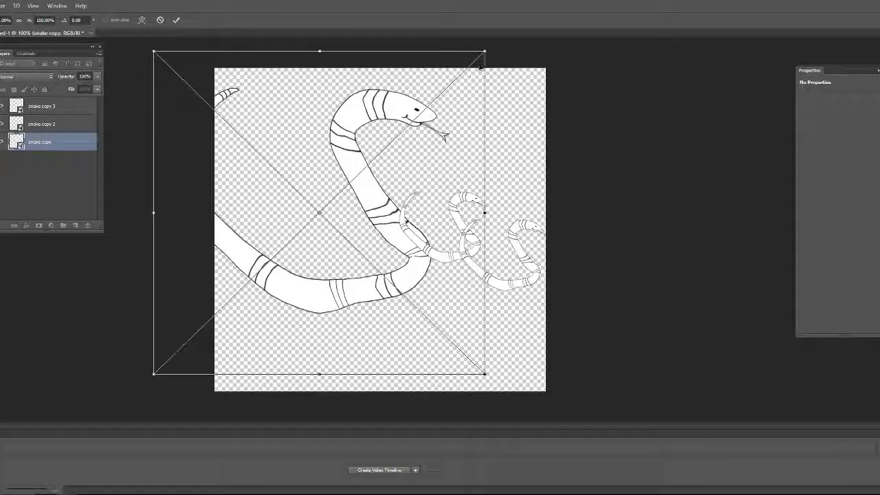
pyautogui.moveTo(485, 51); pyautogui.dragTo(268, 242)
pyautogui.moveTo(234, 287); pyautogui.dragTo(318, 173)
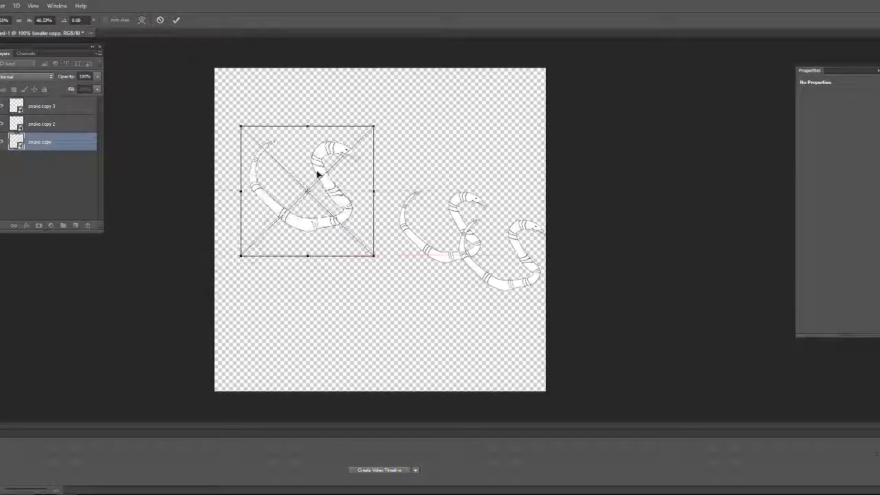
pyautogui.press('Return')
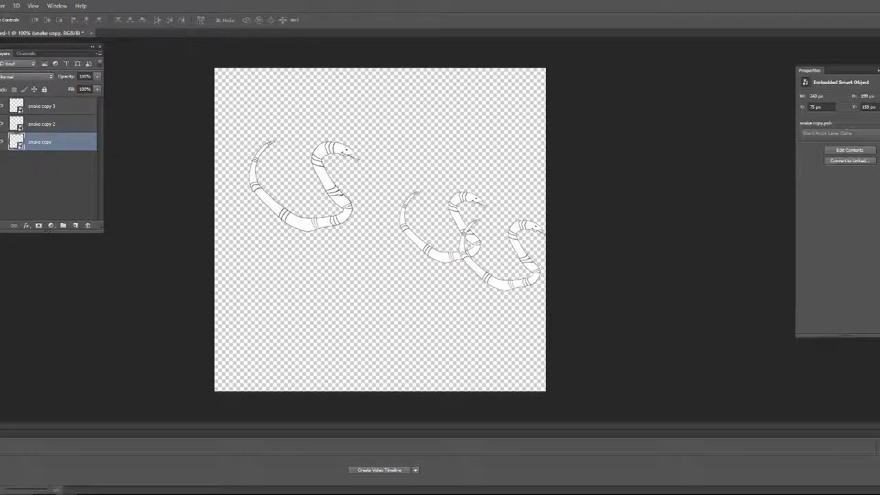